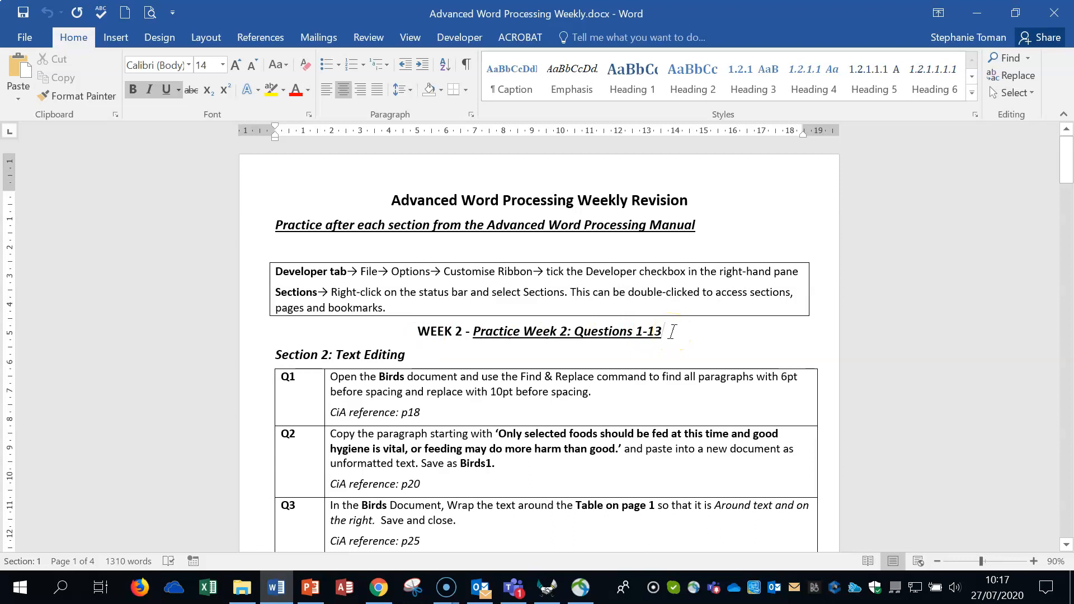
Step: Select the Q1 row in the weekly revision document and open Birds.docx from the Weekly Revision Workfiles folder
scroll(597, 355, down, 2)
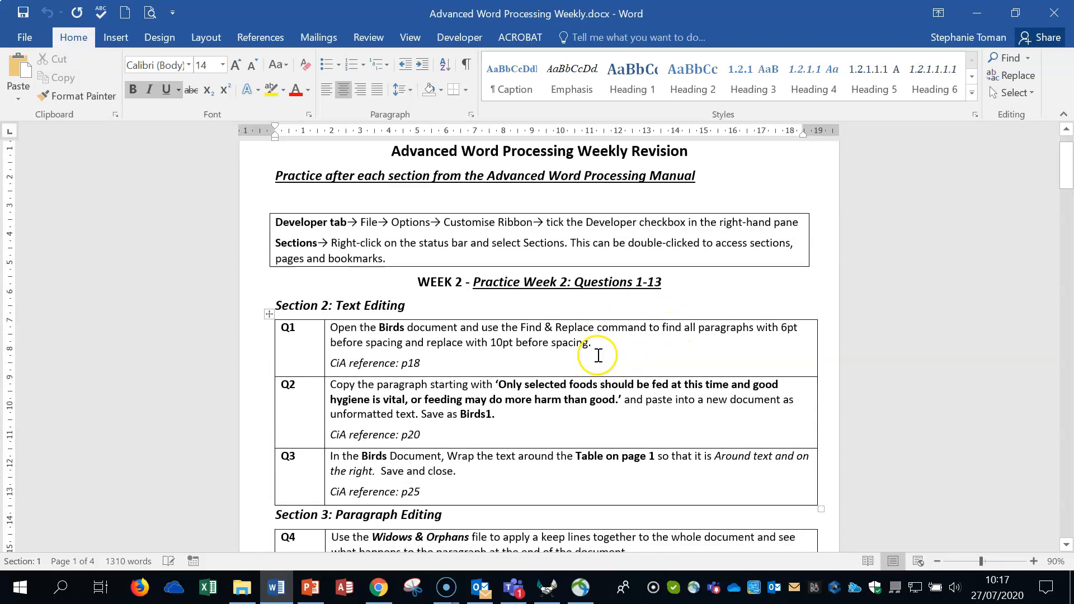
click(255, 314)
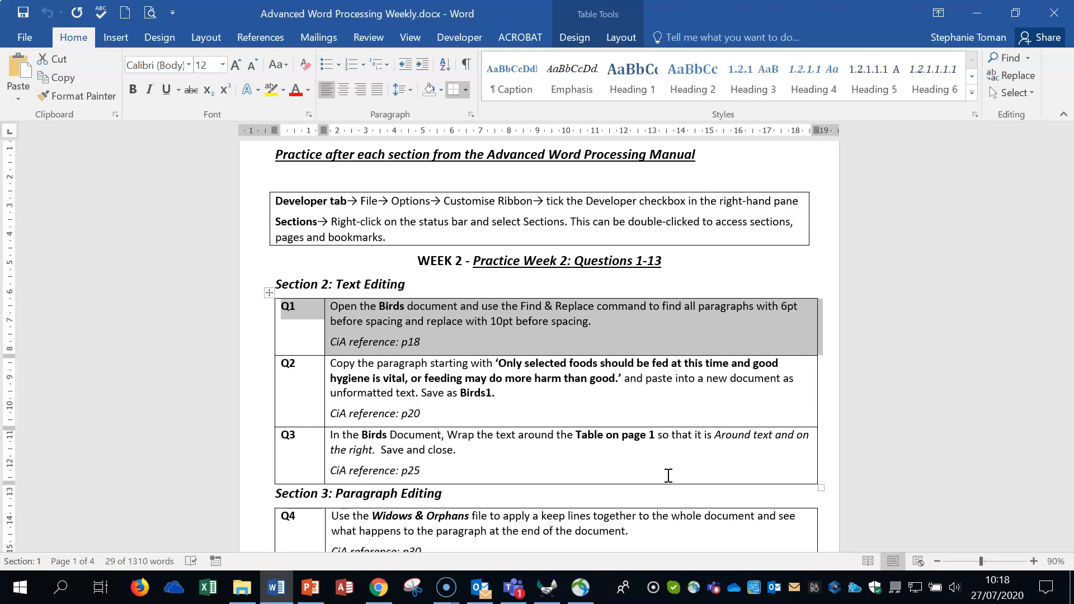
click(977, 12)
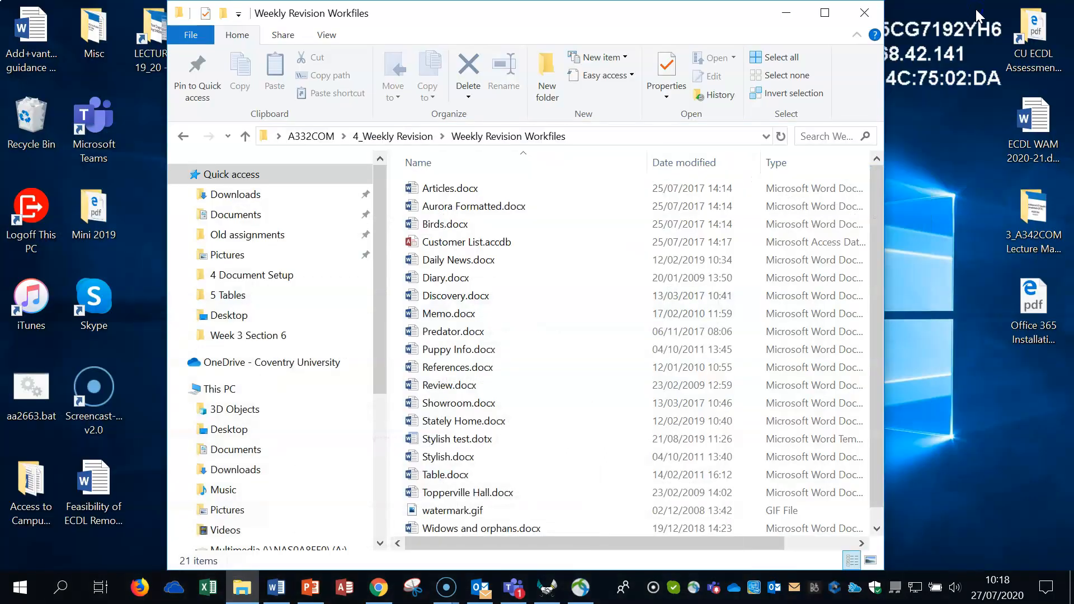
double_click(478, 225)
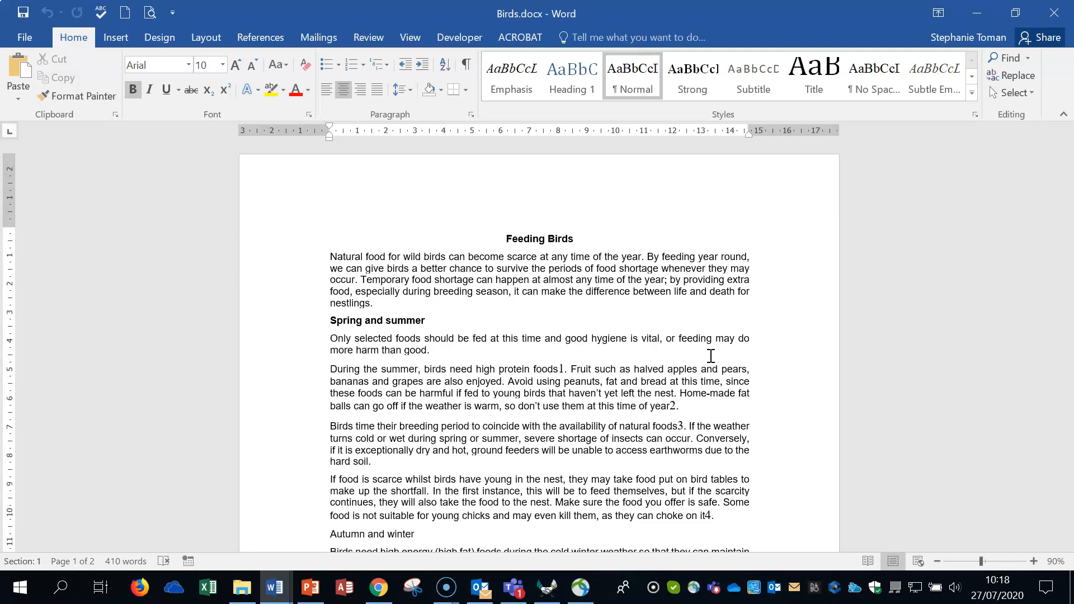
Step: Set Find and Replace to search for paragraph formatting with 6 pt spacing before
click(1021, 78)
drag(752, 25, 584, 199)
click(360, 366)
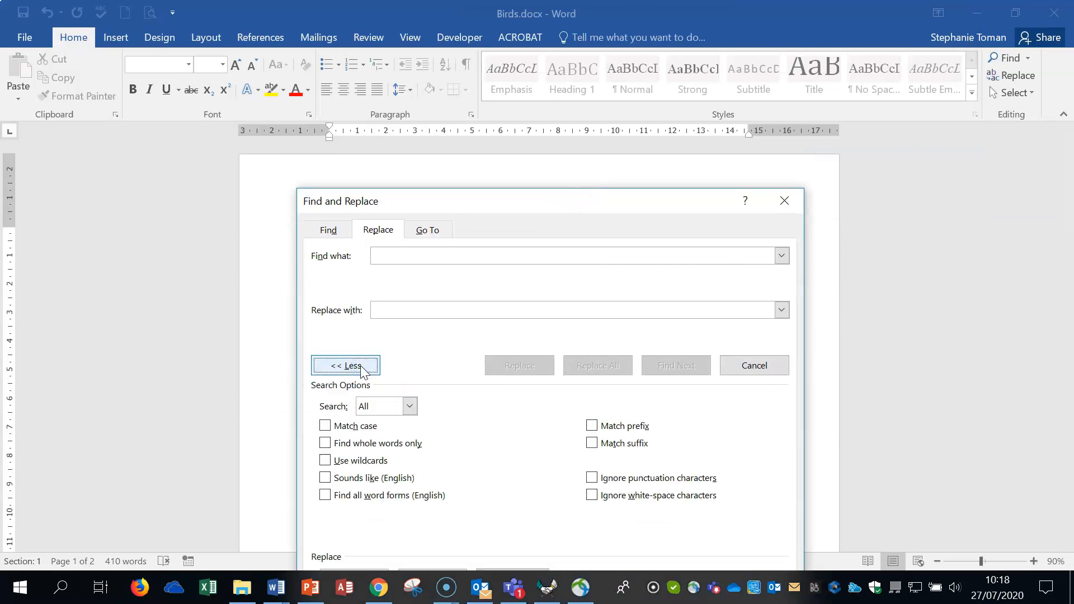
drag(554, 202, 720, 123)
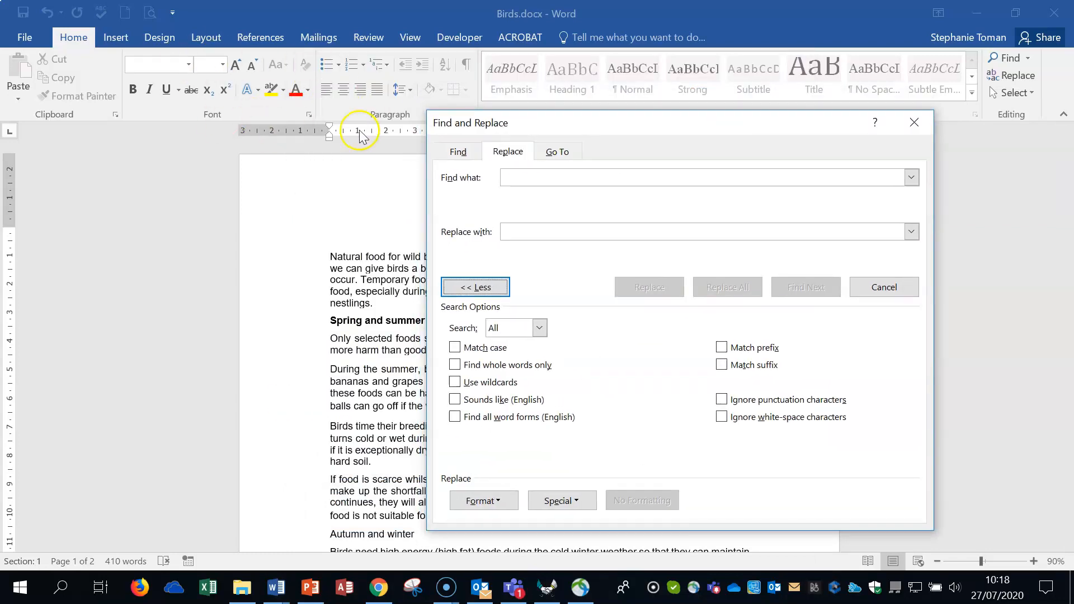
click(515, 179)
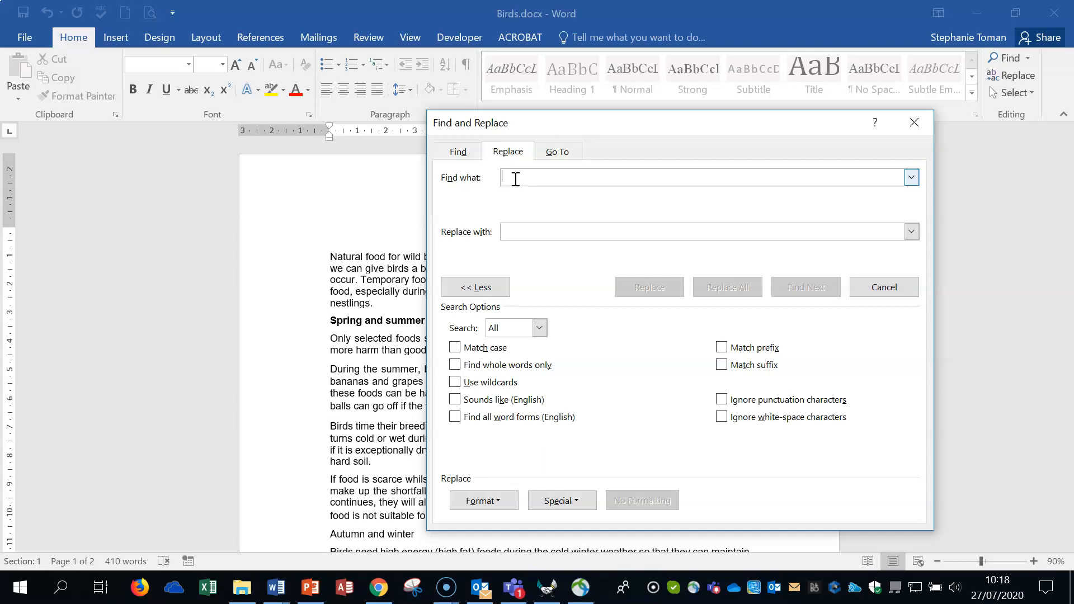
click(485, 501)
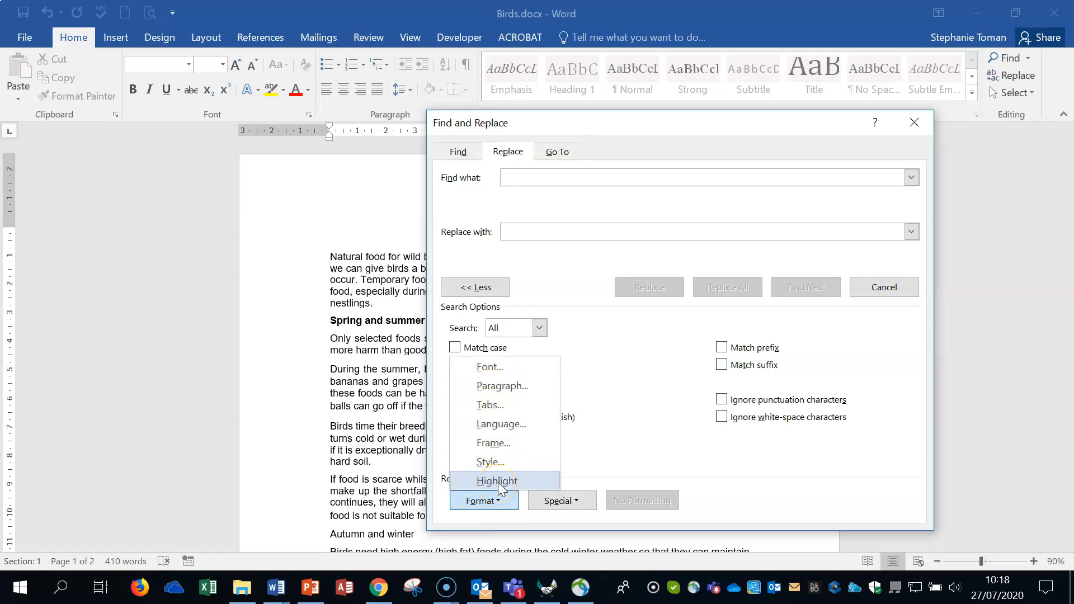
click(510, 387)
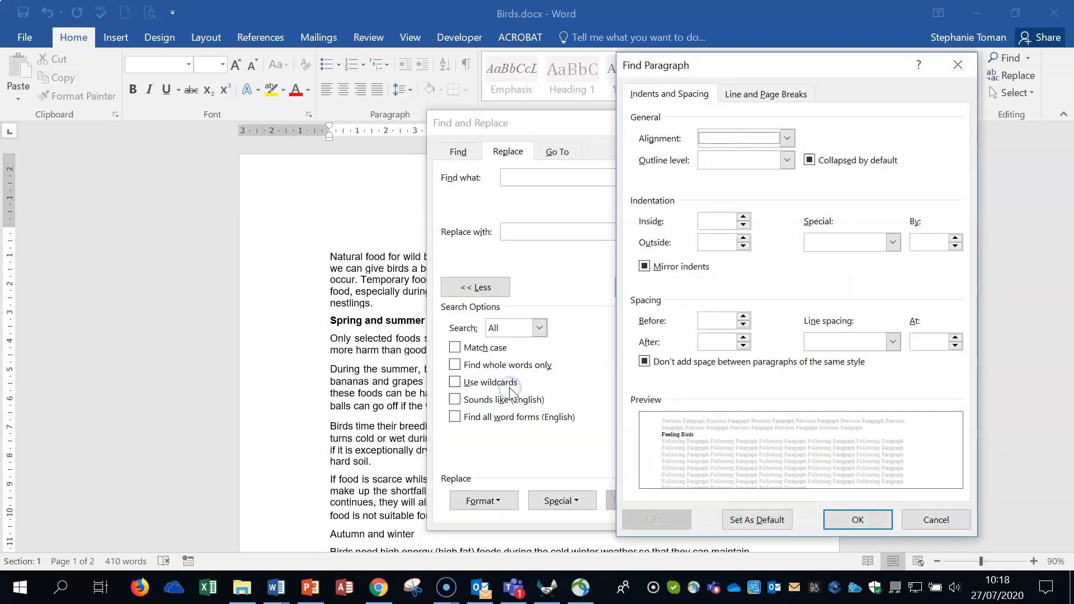
click(744, 317)
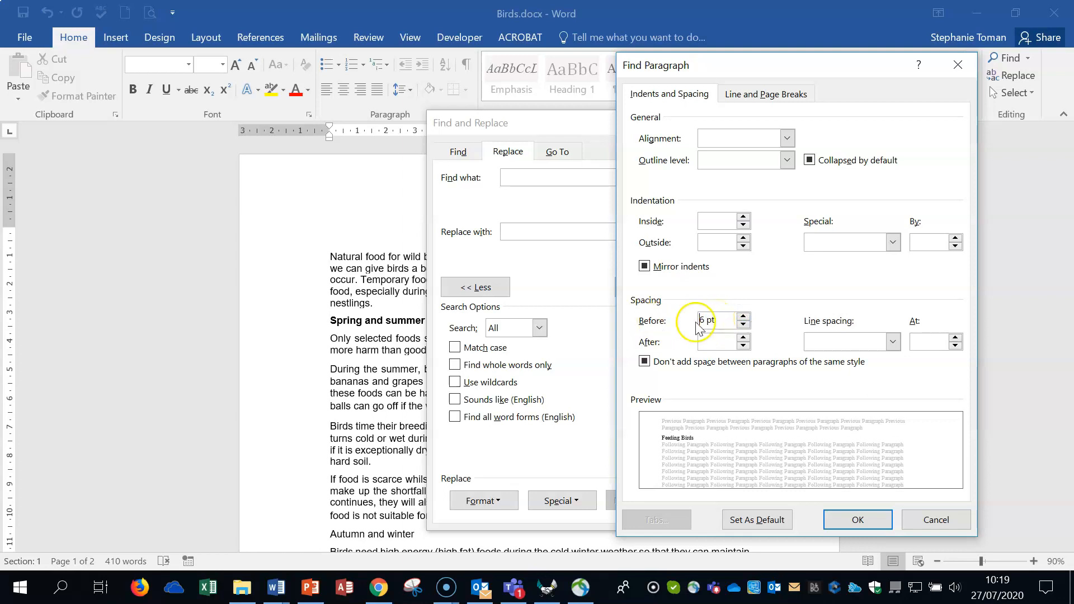
click(880, 518)
Step: Set the replacement paragraph formatting to 10 pt spacing before
click(522, 235)
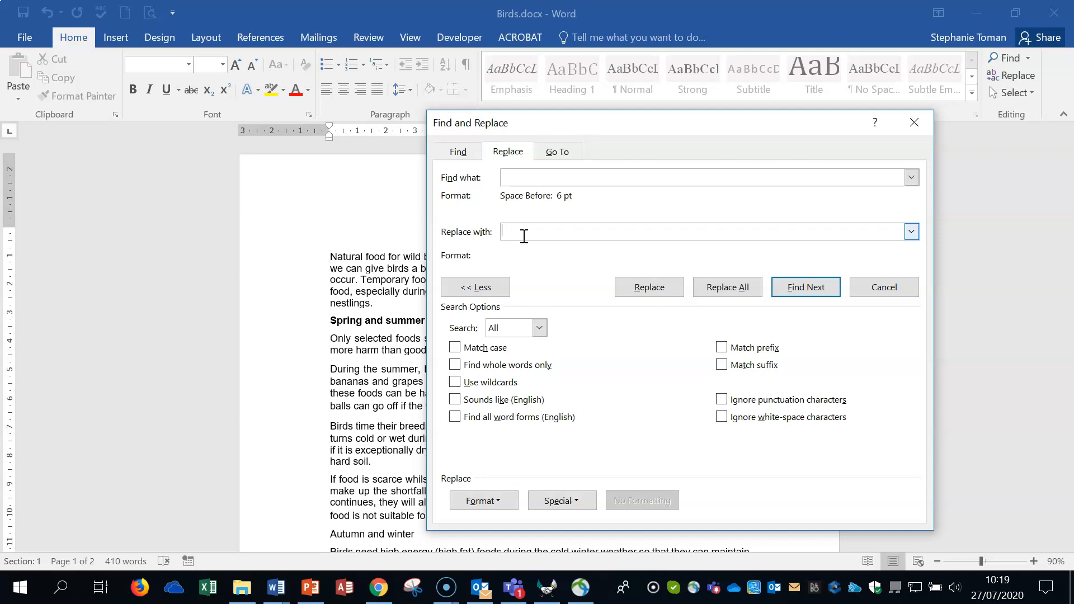
click(484, 501)
click(505, 391)
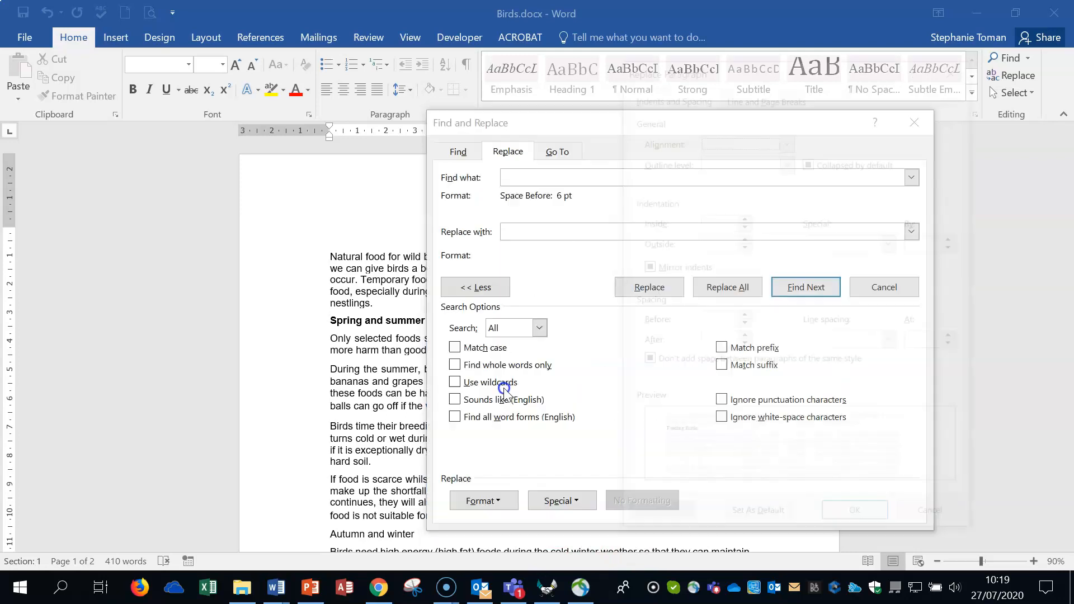
click(743, 316)
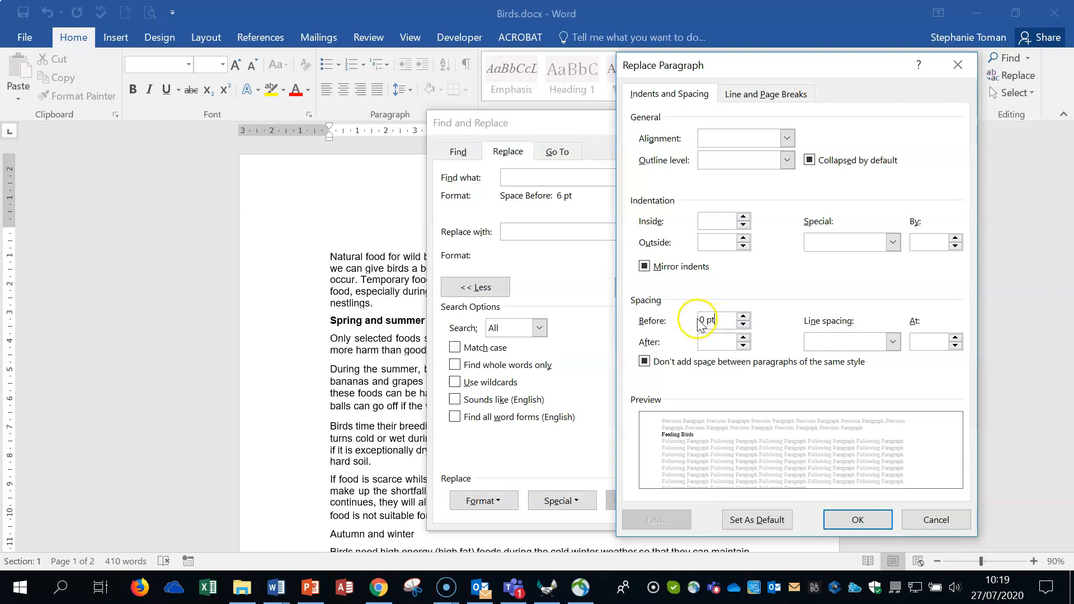
click(700, 319)
text(1)
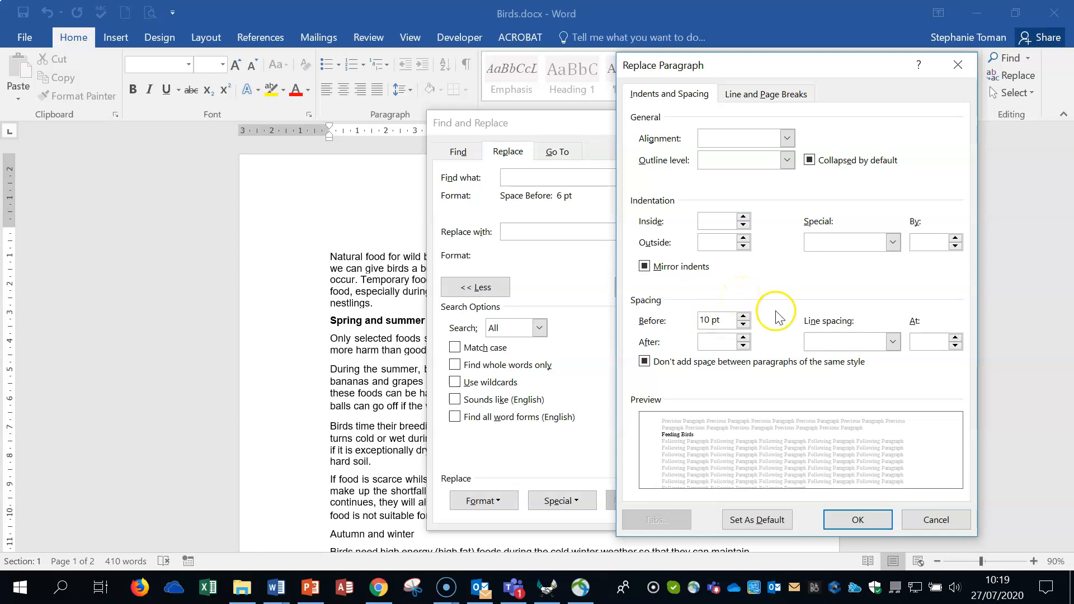
click(857, 521)
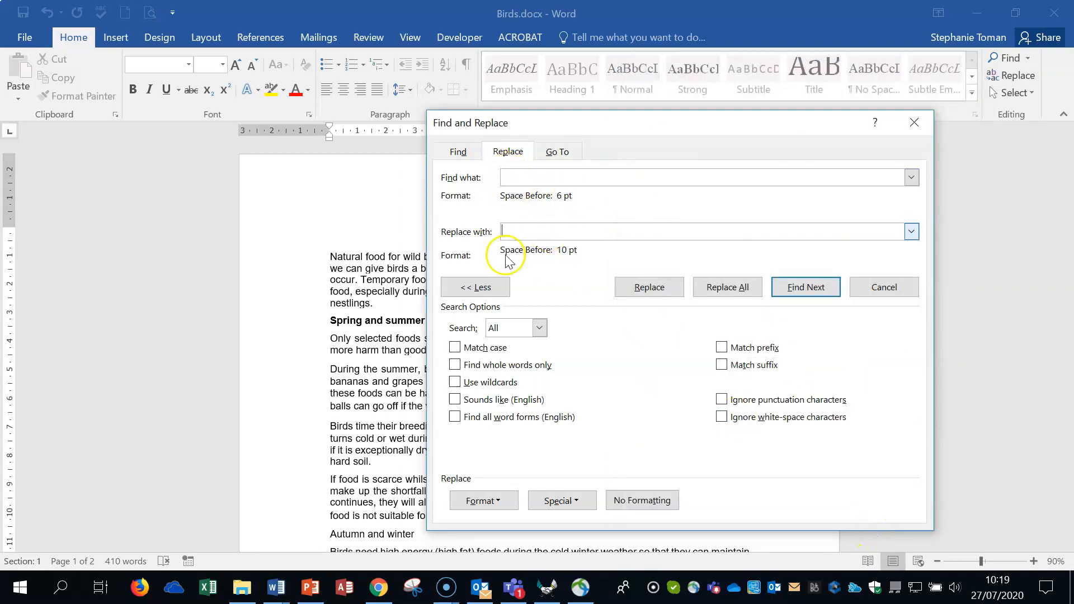
Step: Replace all matching paragraph spacing in the document and close Find and Replace
click(724, 288)
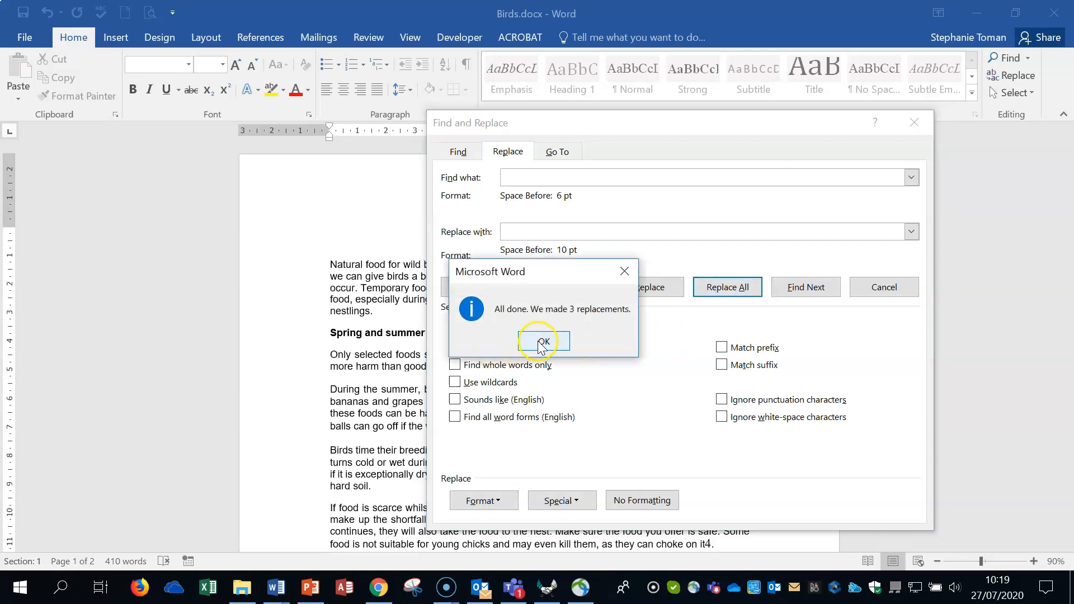
click(540, 341)
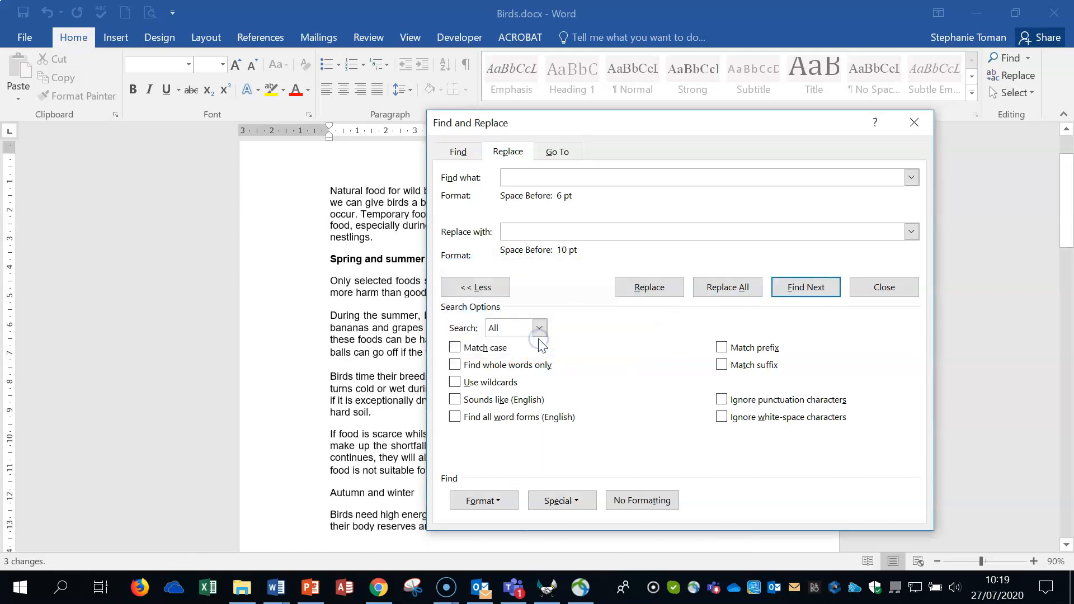
click(921, 117)
click(552, 265)
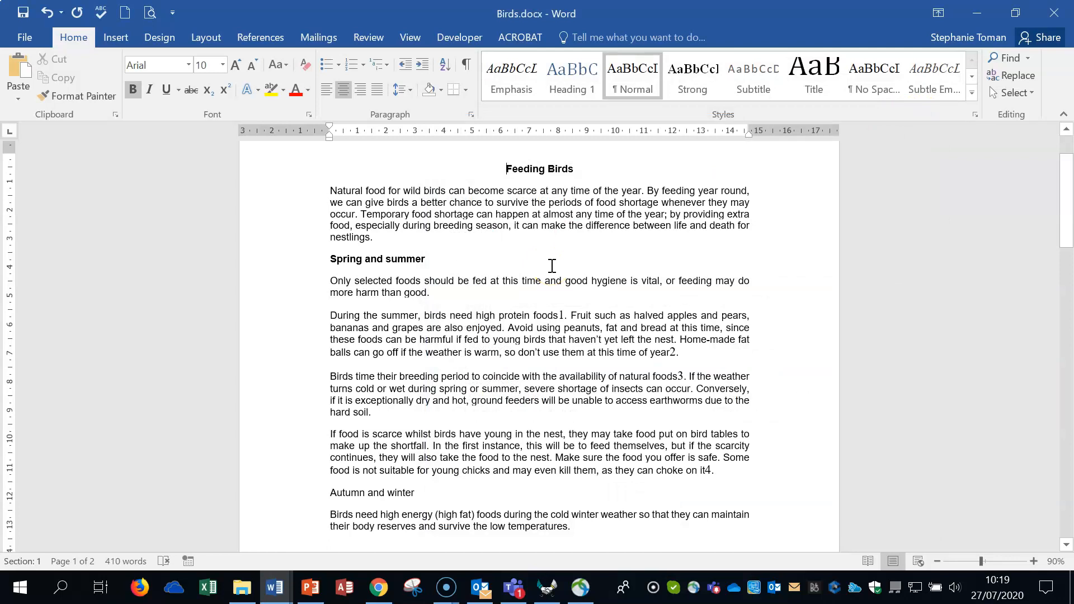
Step: Select the Q2 row in Advanced Word Processing Weekly.docx and reopen Birds.docx from the workfiles folder
click(23, 586)
key(alt+Tab)
click(235, 400)
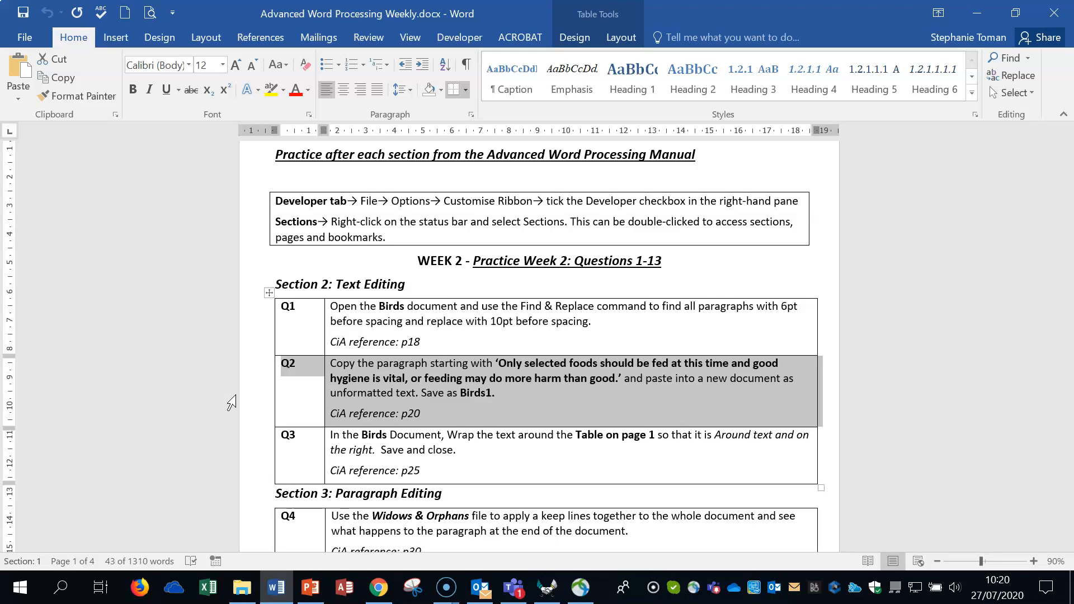
click(980, 17)
double_click(458, 225)
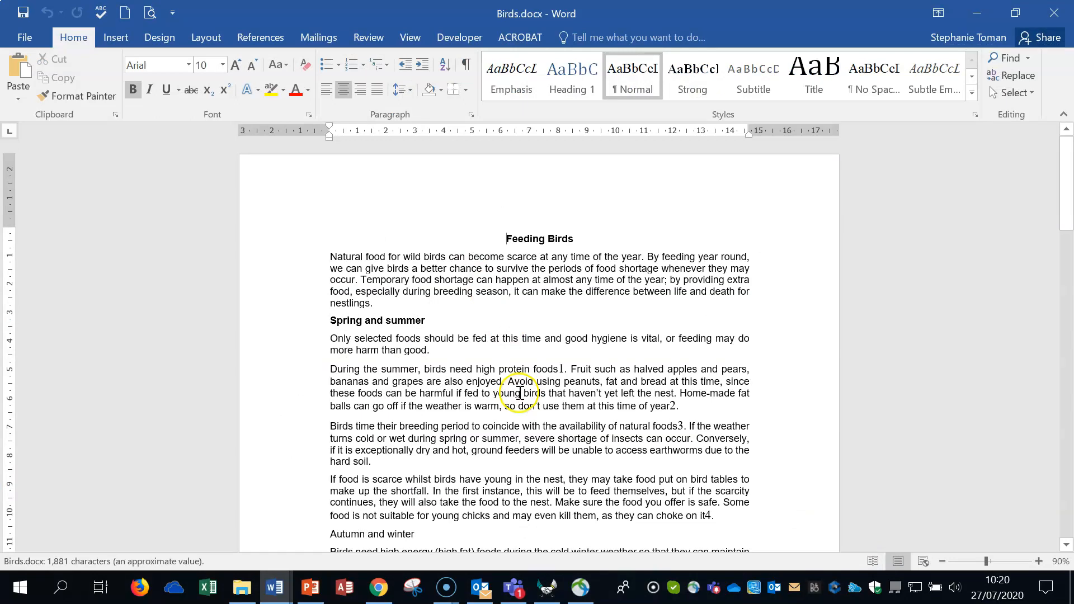
Step: Copy the paragraph under "Spring and summer" that starts with "Only selected foods should be fed at this time"
double_click(299, 347)
key(ctrl+c)
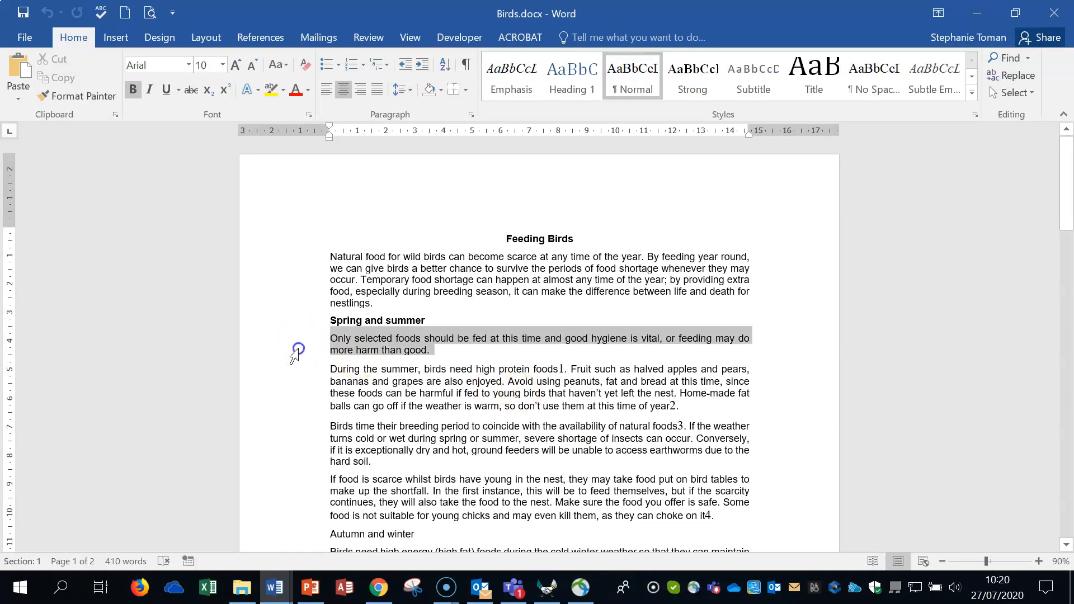
right_click(395, 343)
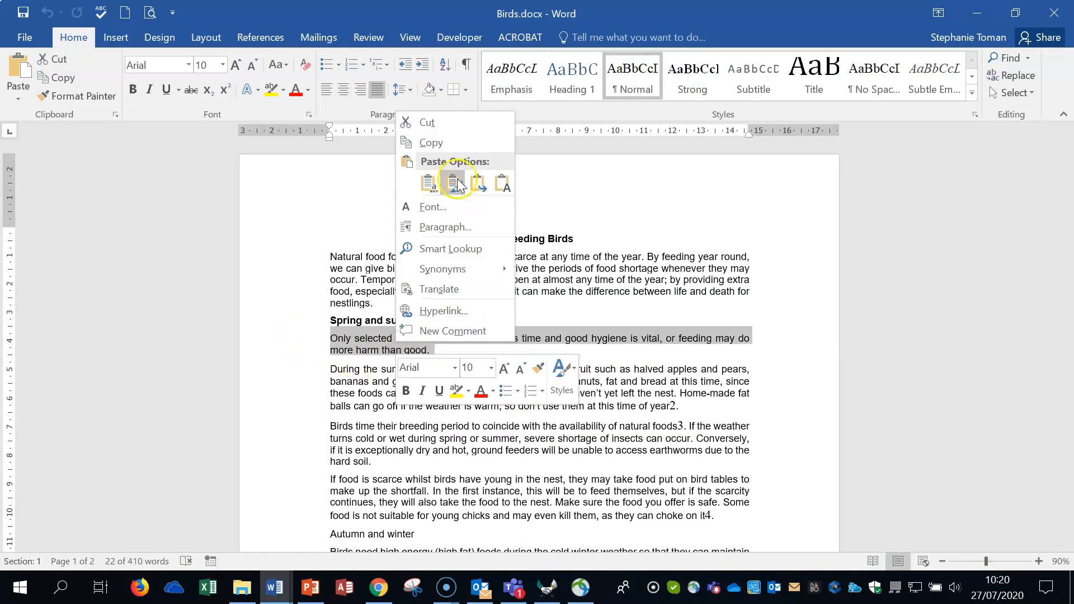
click(429, 142)
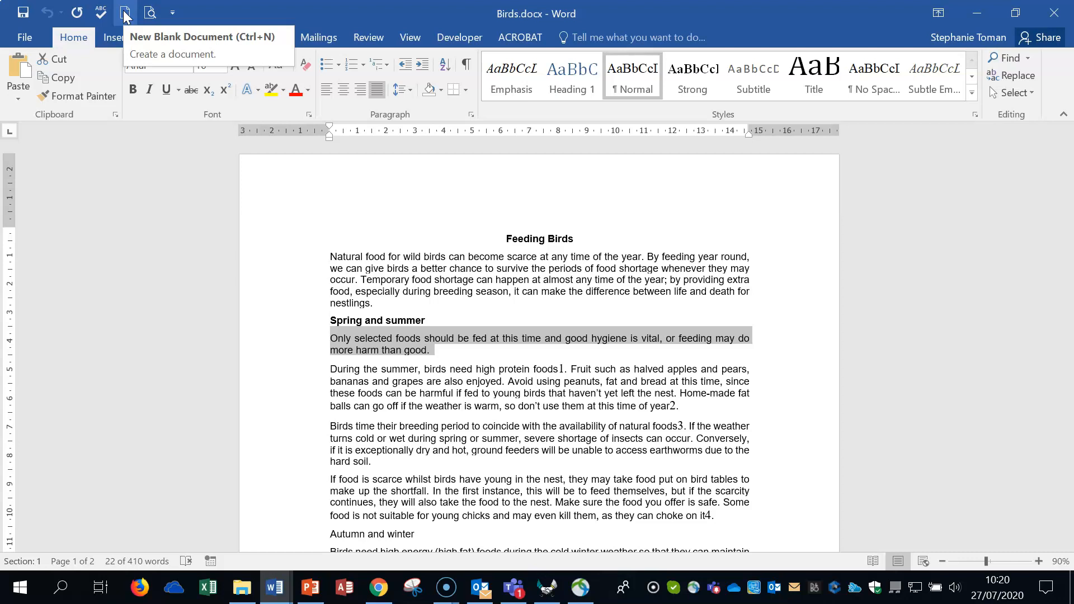
Step: Create a new blank document and paste the copied paragraph into it as Unformatted Text using Paste Special
click(24, 37)
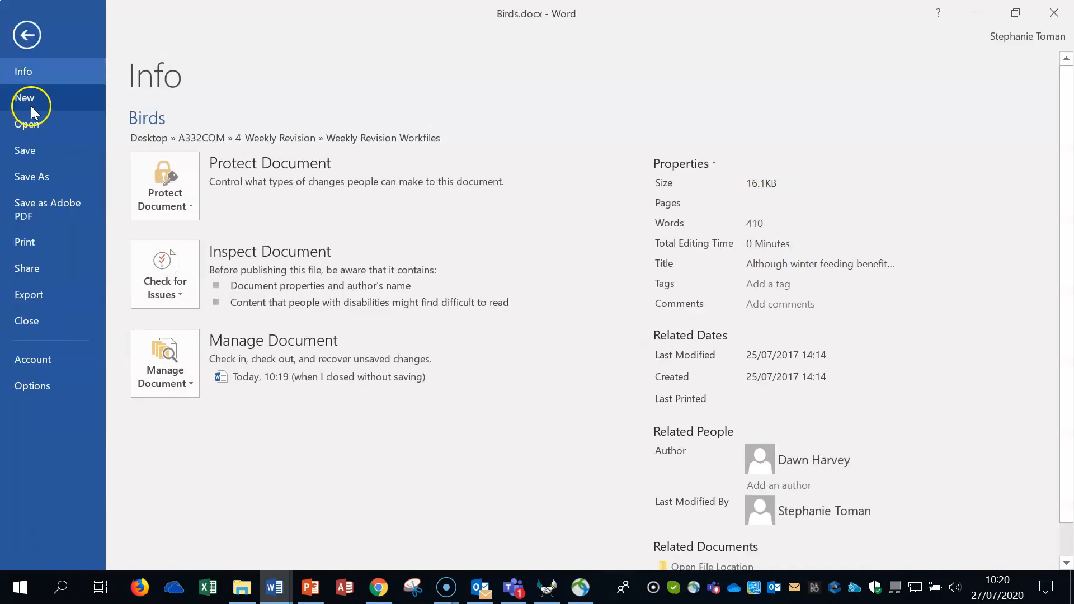
click(31, 96)
click(203, 268)
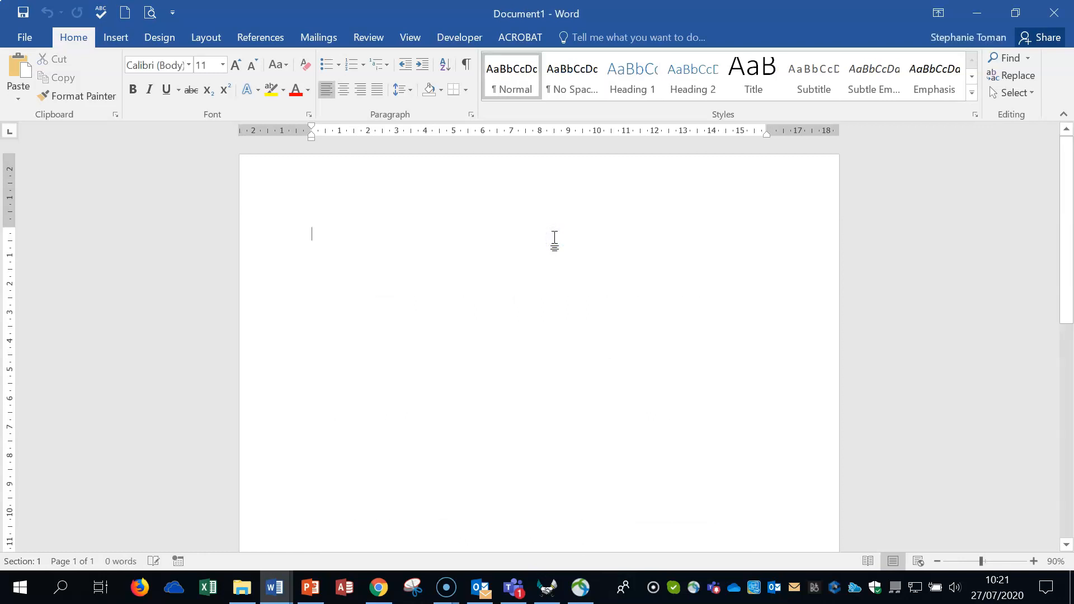
click(18, 94)
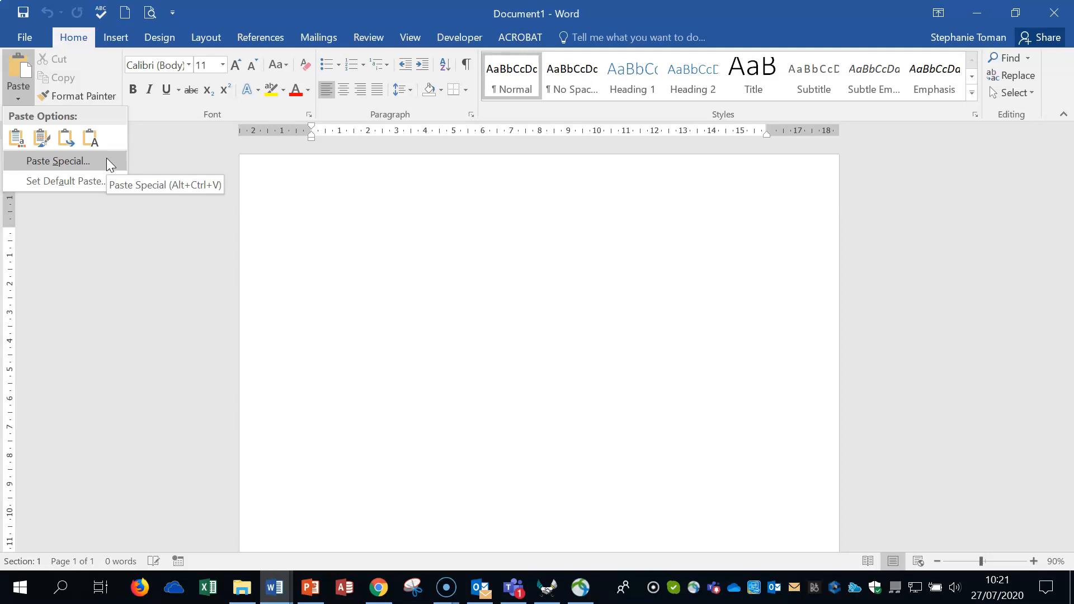
click(72, 161)
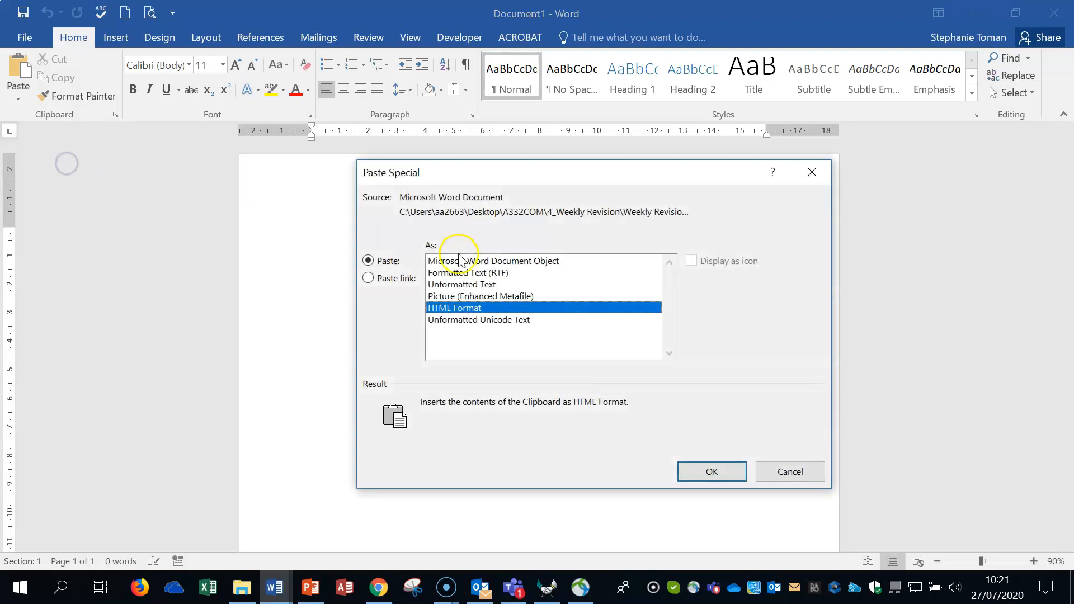
click(448, 285)
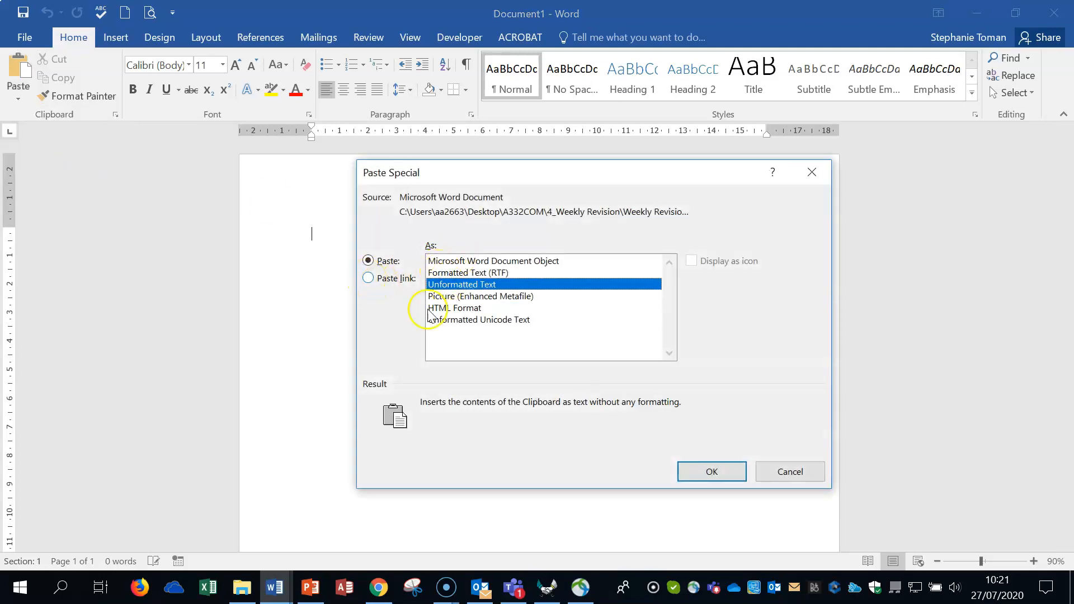
click(721, 468)
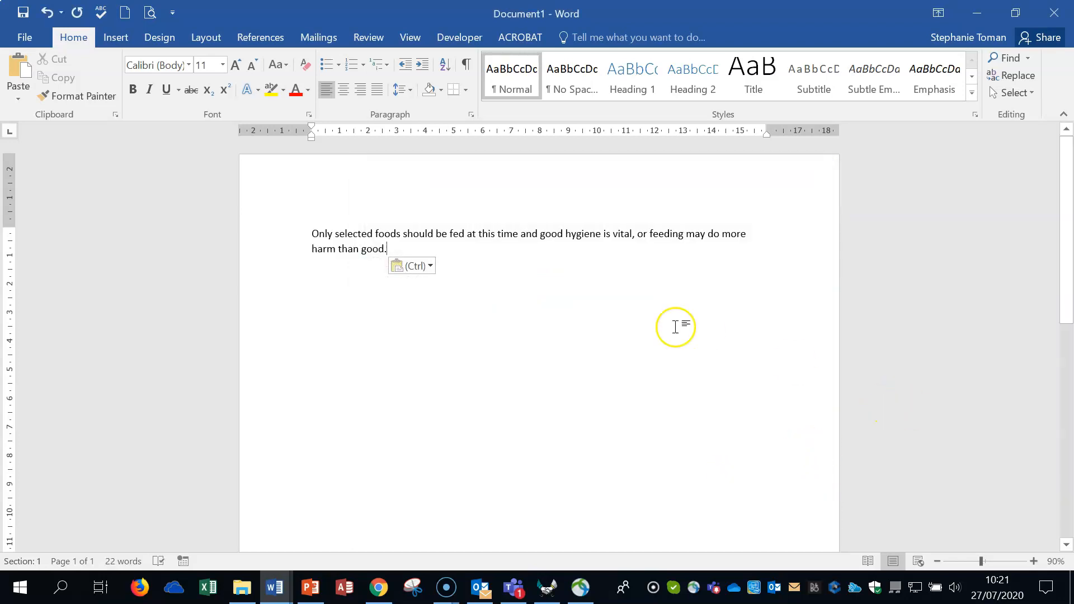
Step: Enter Birds1.docx as the file name for saving the new document, and cancel the save
click(24, 37)
click(22, 175)
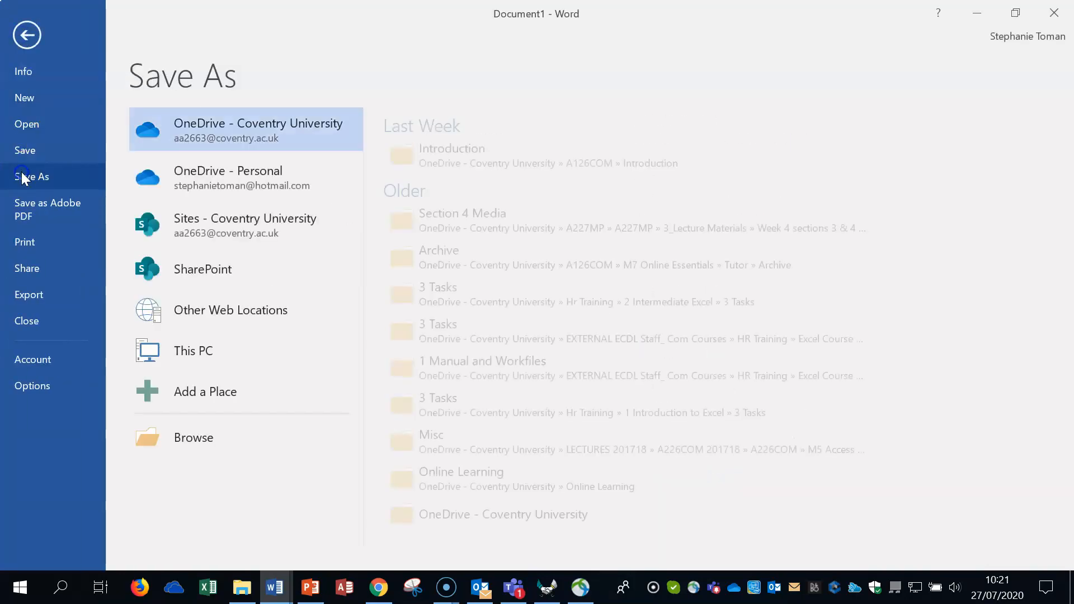
click(212, 441)
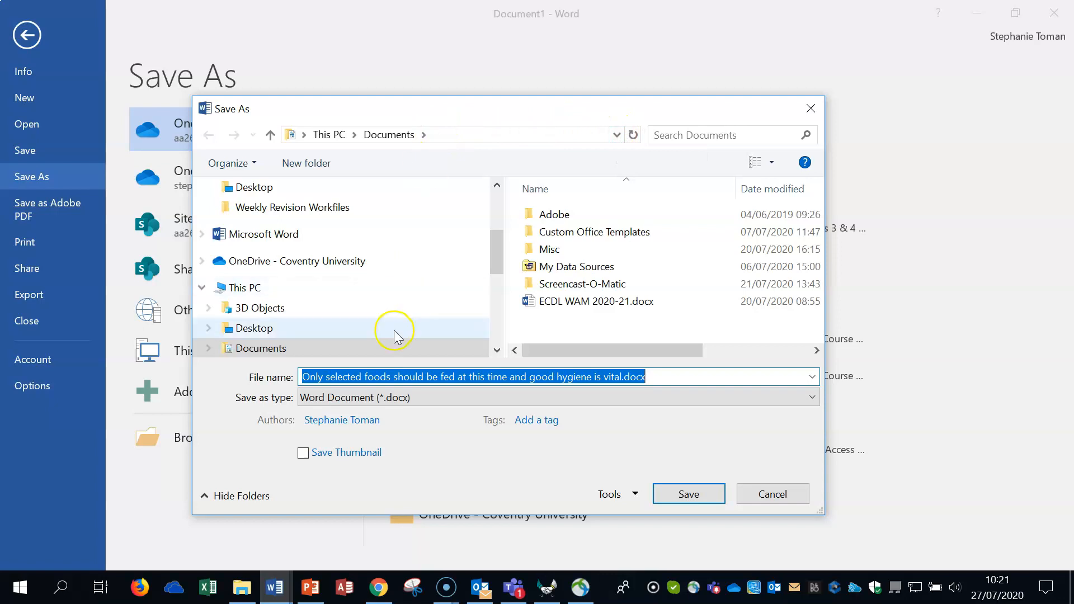
click(620, 376)
drag(622, 376, 277, 396)
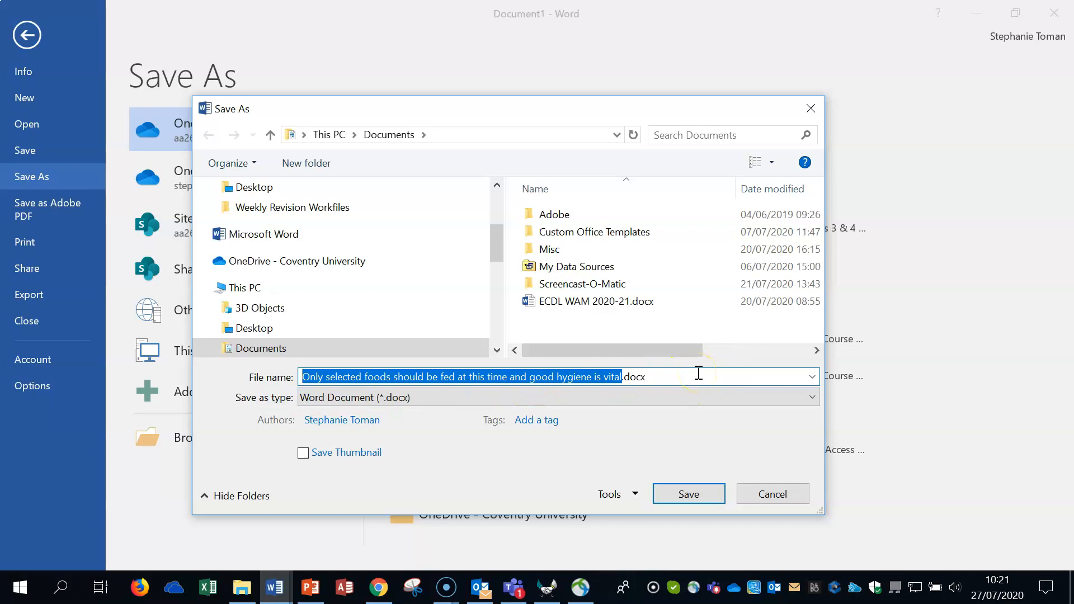
text(Birds)
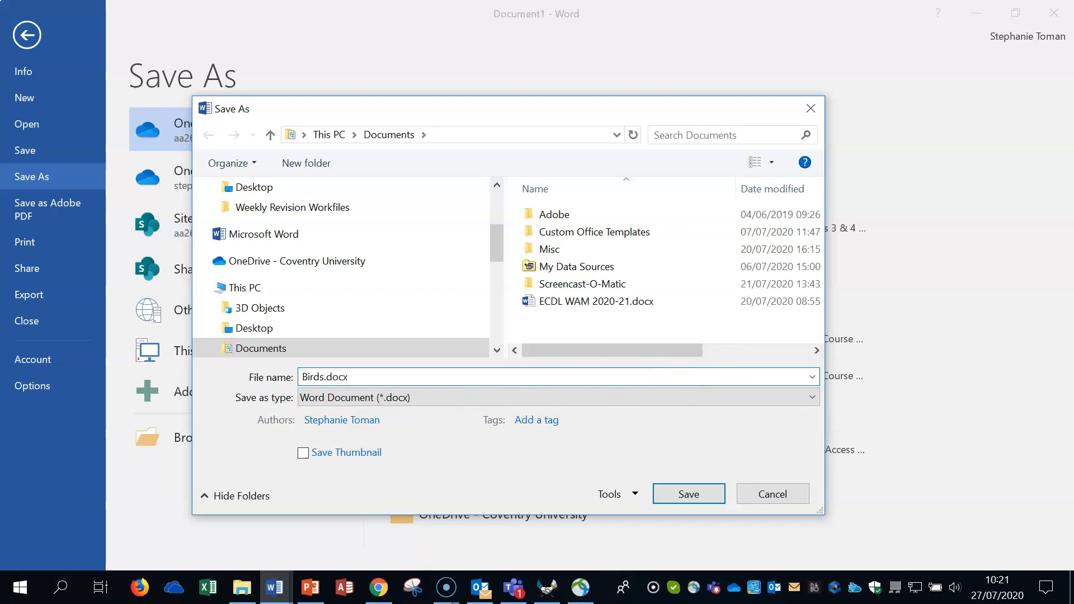
text(1)
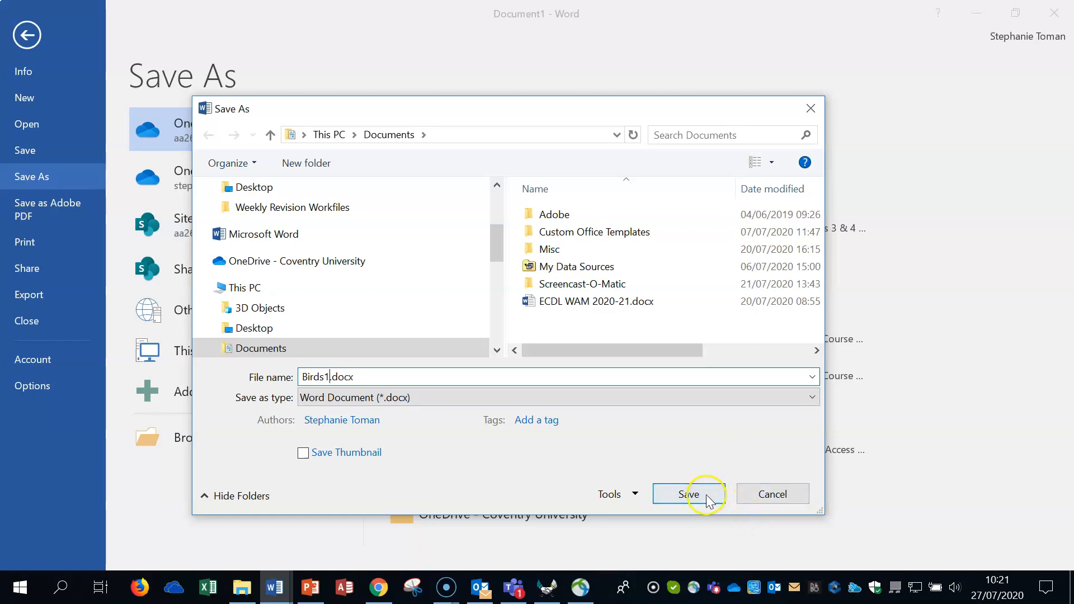
click(767, 493)
Step: Close the new document without saving it and deselect the copied paragraph in Birds.docx
click(1053, 12)
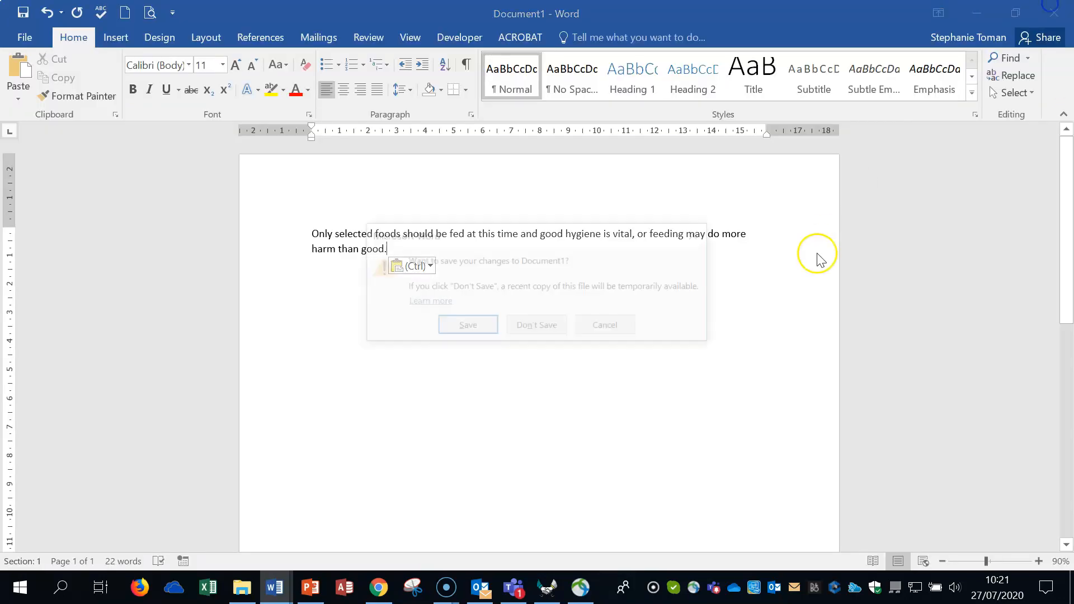
click(550, 333)
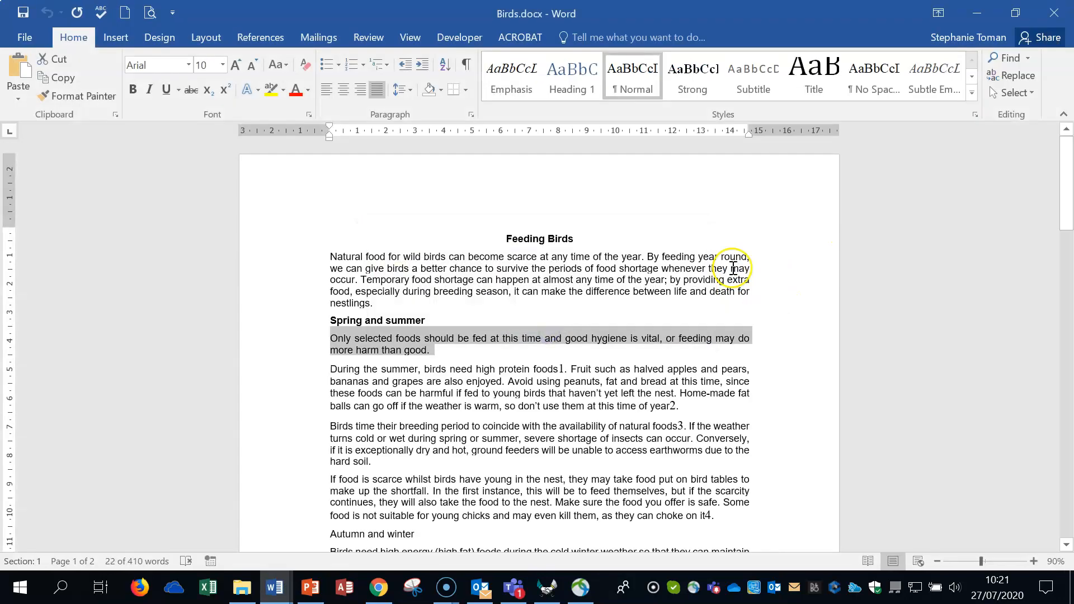
click(878, 377)
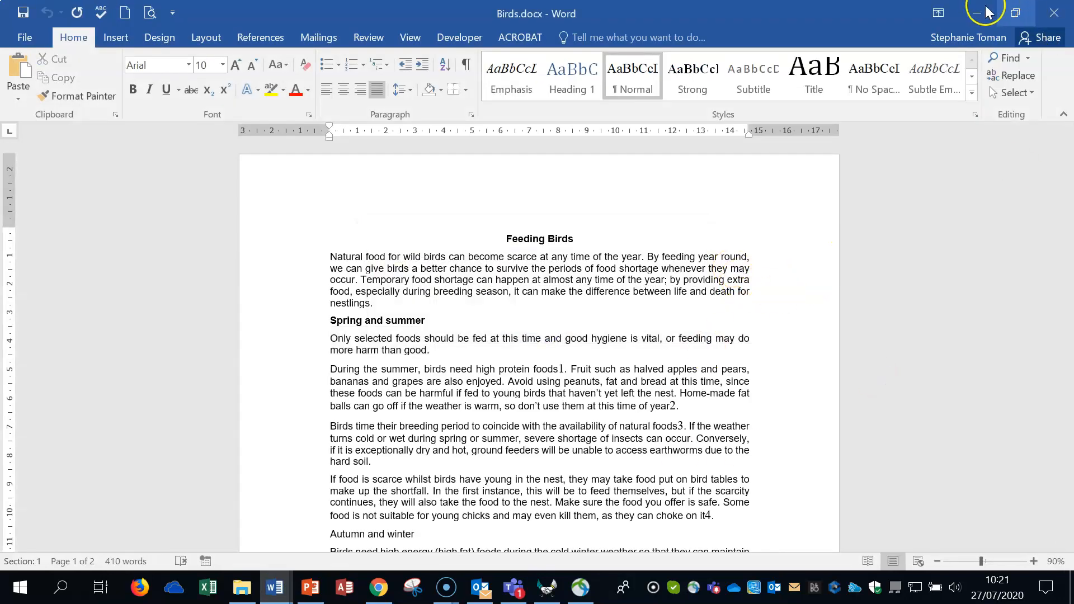
Step: Select the Q3 row in Advanced Word Processing Weekly.docx and return to Birds.docx
mouse_move(275, 587)
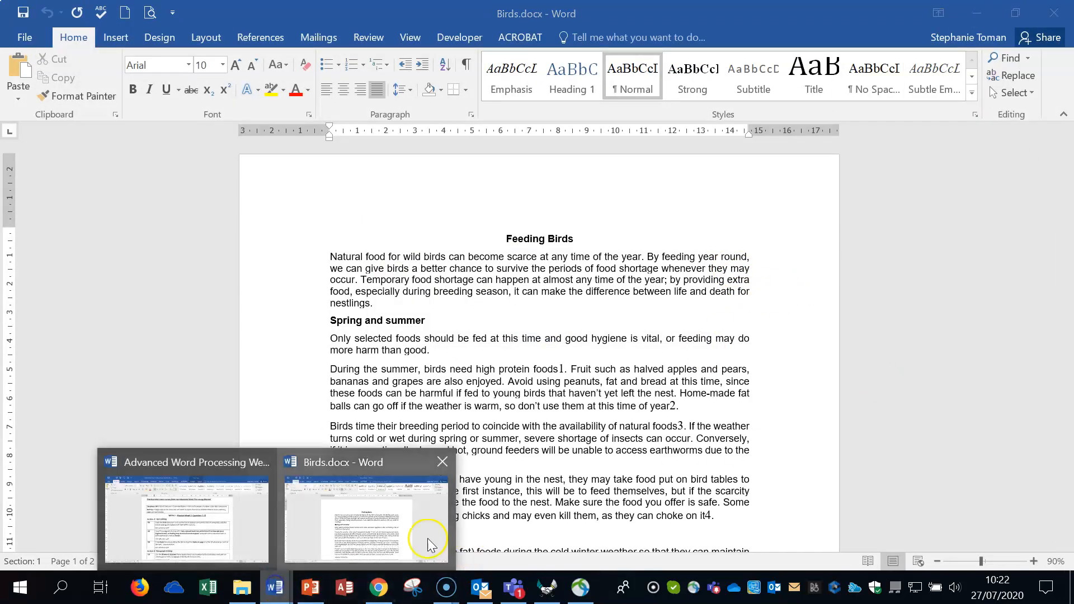
click(184, 544)
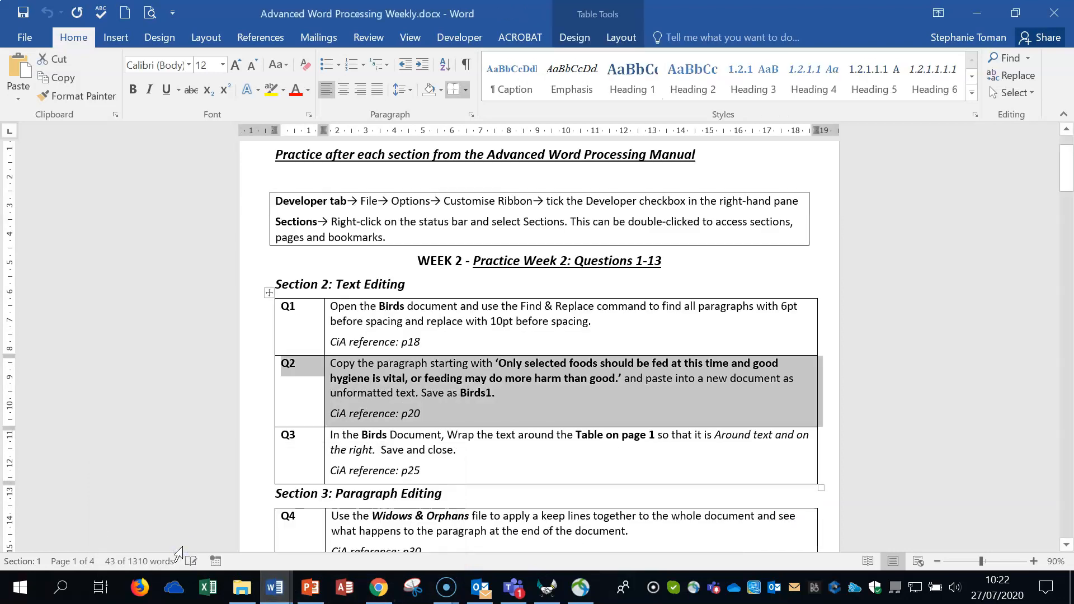
click(220, 475)
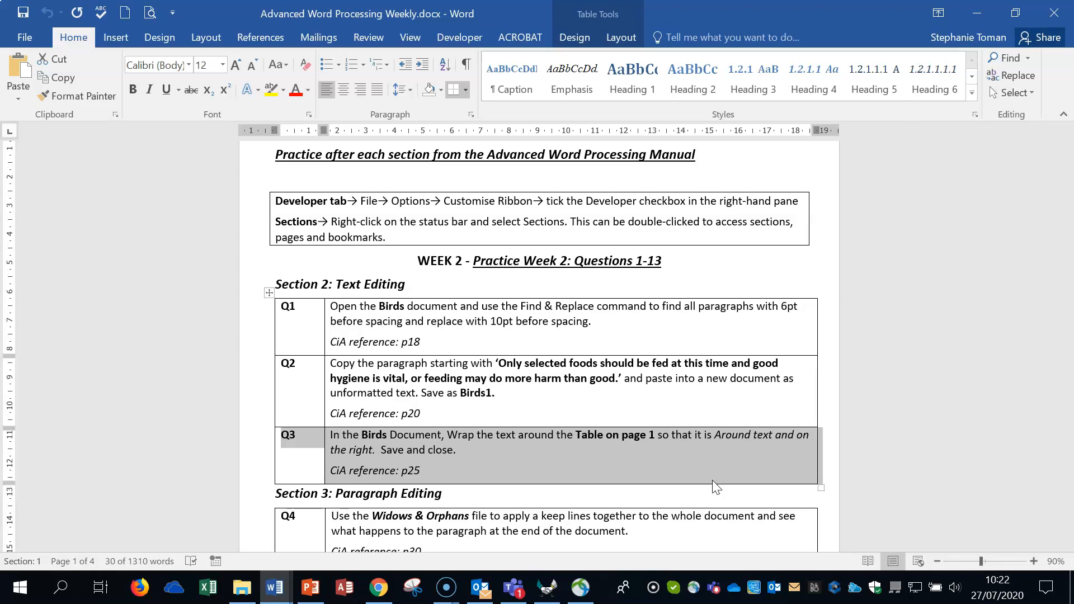
click(980, 12)
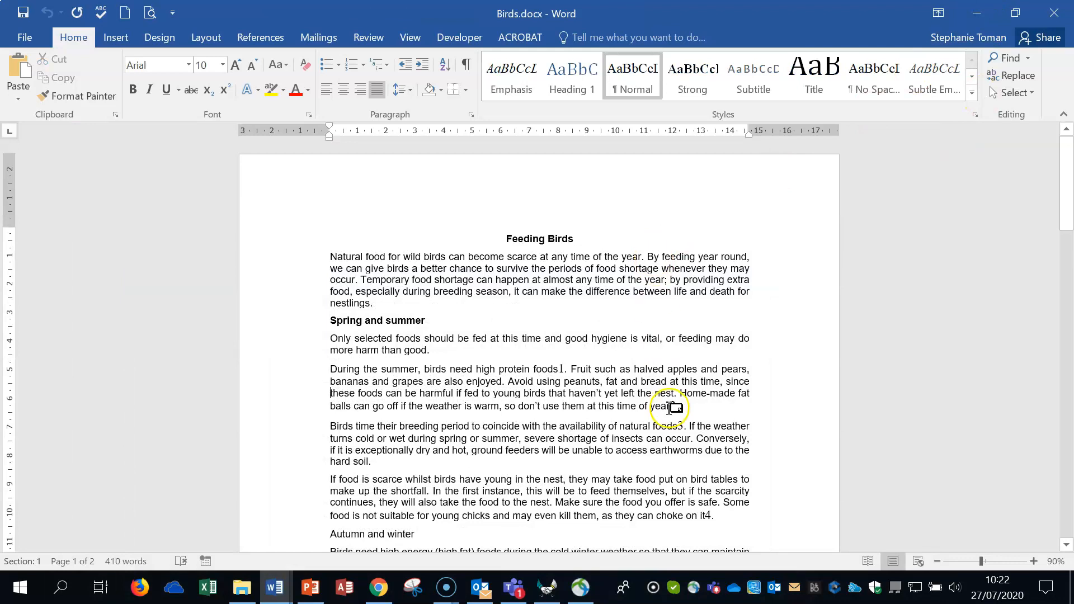
Step: Set the table under "Autumn and winter" to Right alignment with Around text wrapping in Table Properties
scroll(663, 406, down, 3)
scroll(652, 403, down, 3)
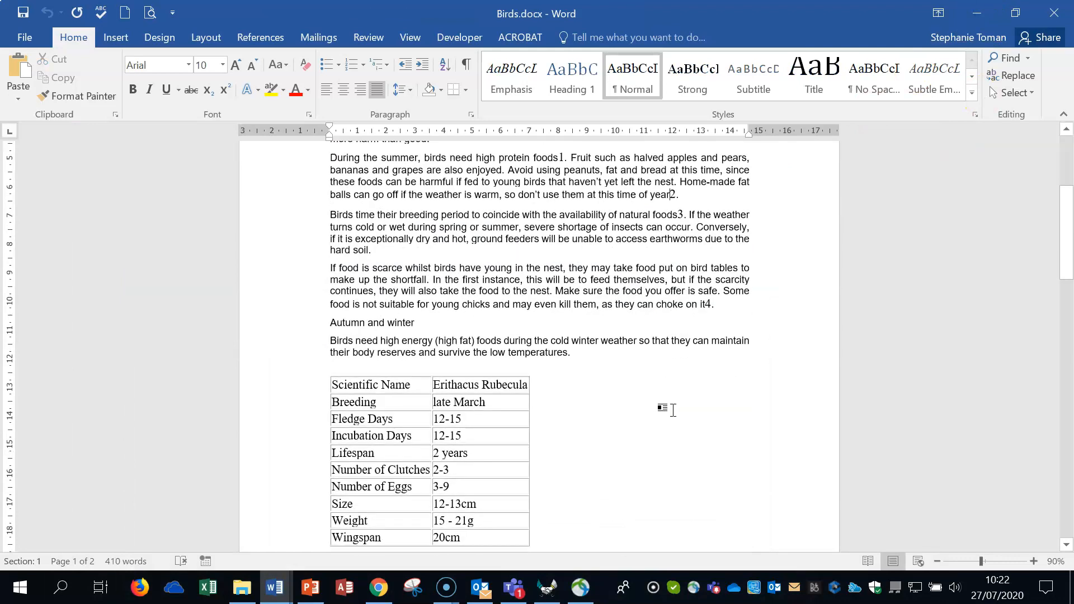
scroll(671, 407, down, 3)
click(386, 288)
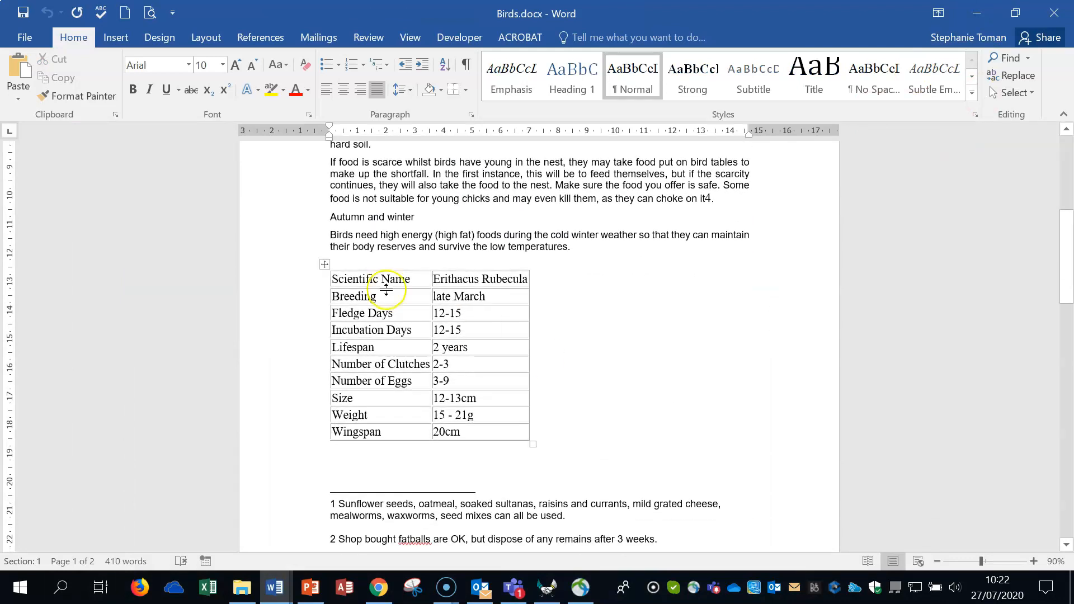
click(325, 264)
right_click(323, 267)
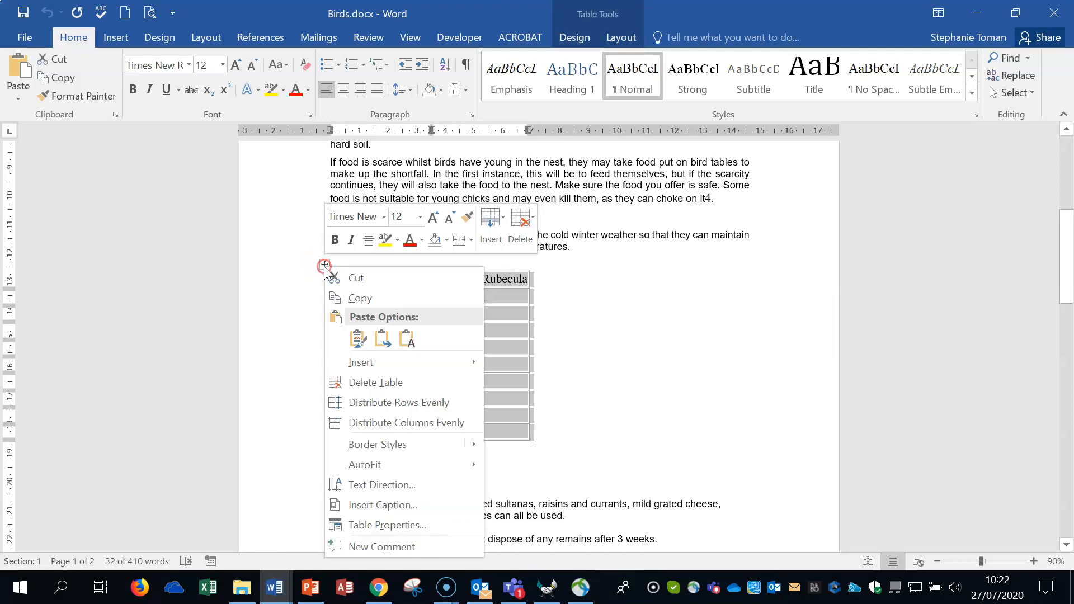
click(433, 530)
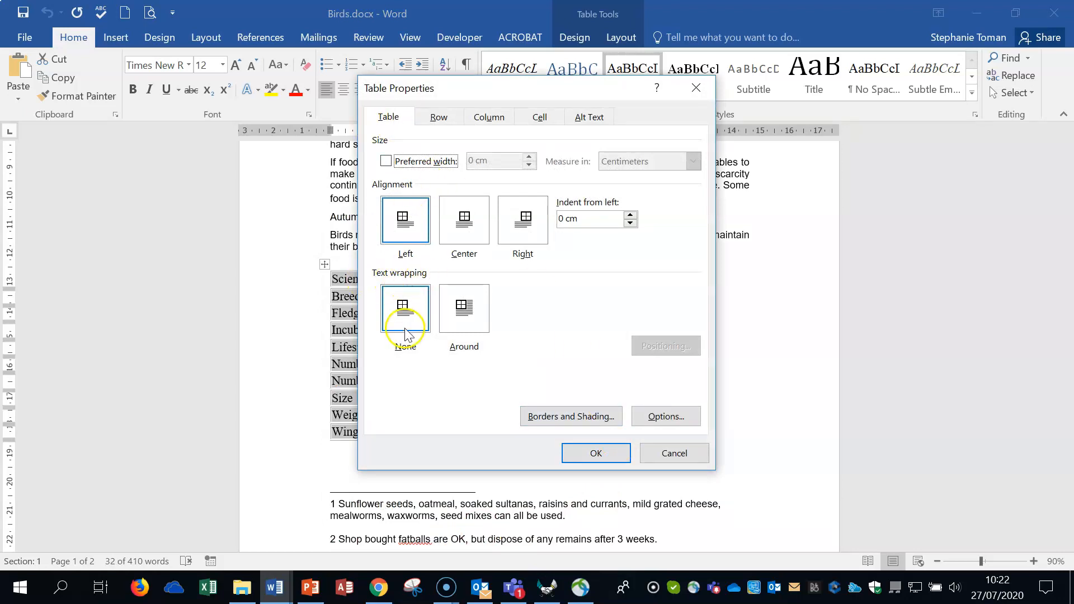
click(470, 313)
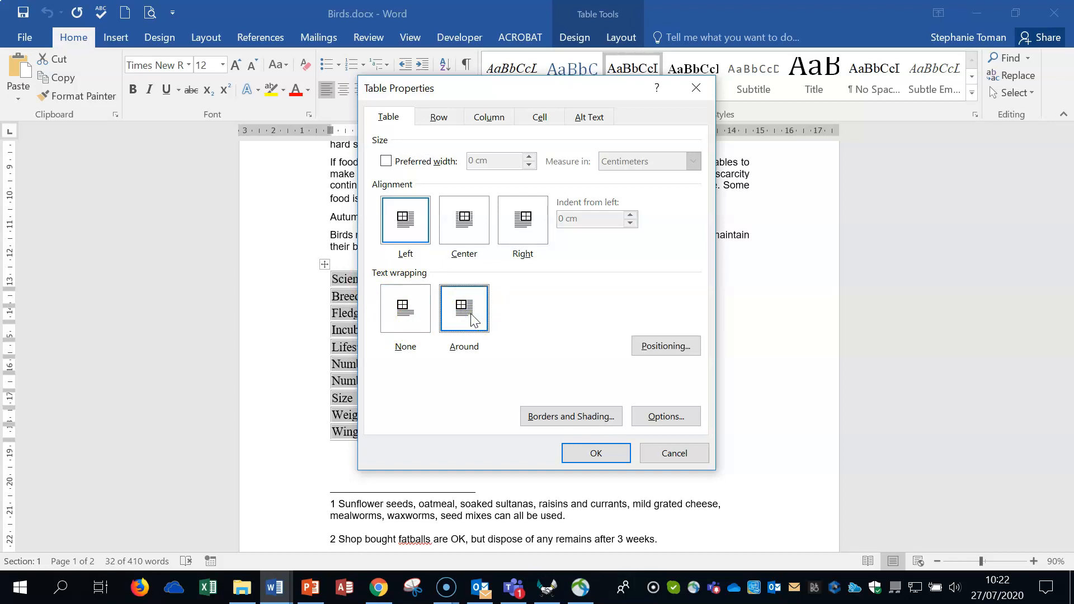
click(528, 228)
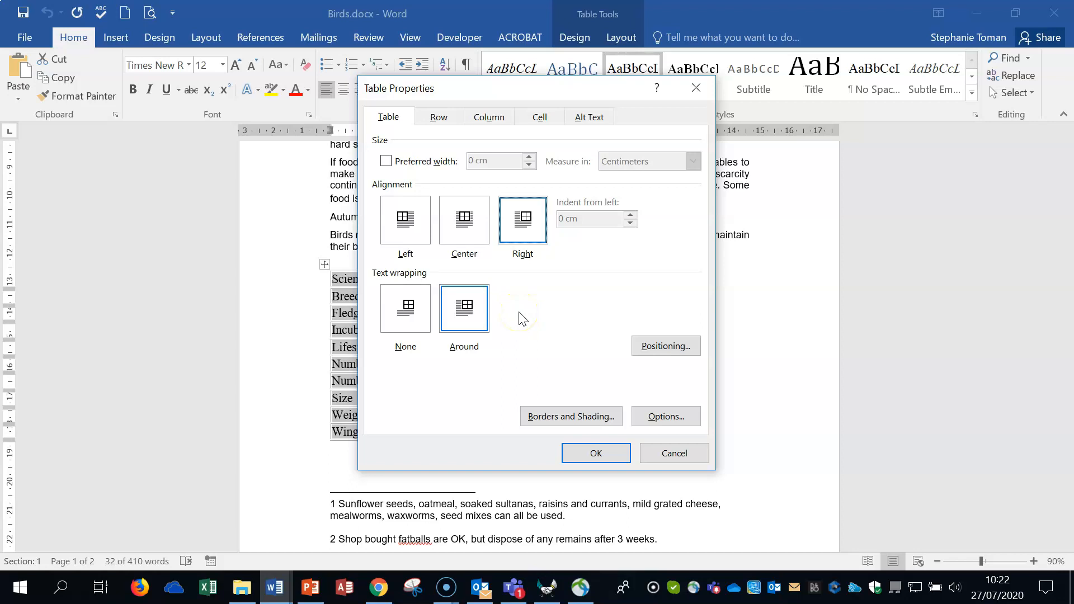
click(597, 452)
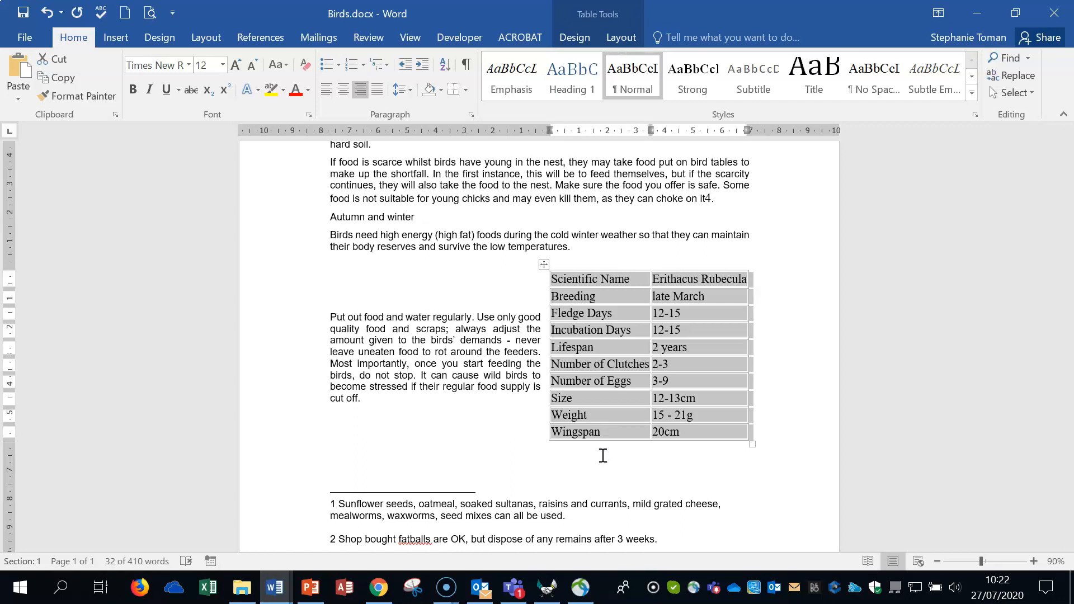
Step: Deselect the table and close Birds.docx without saving the changes
click(23, 15)
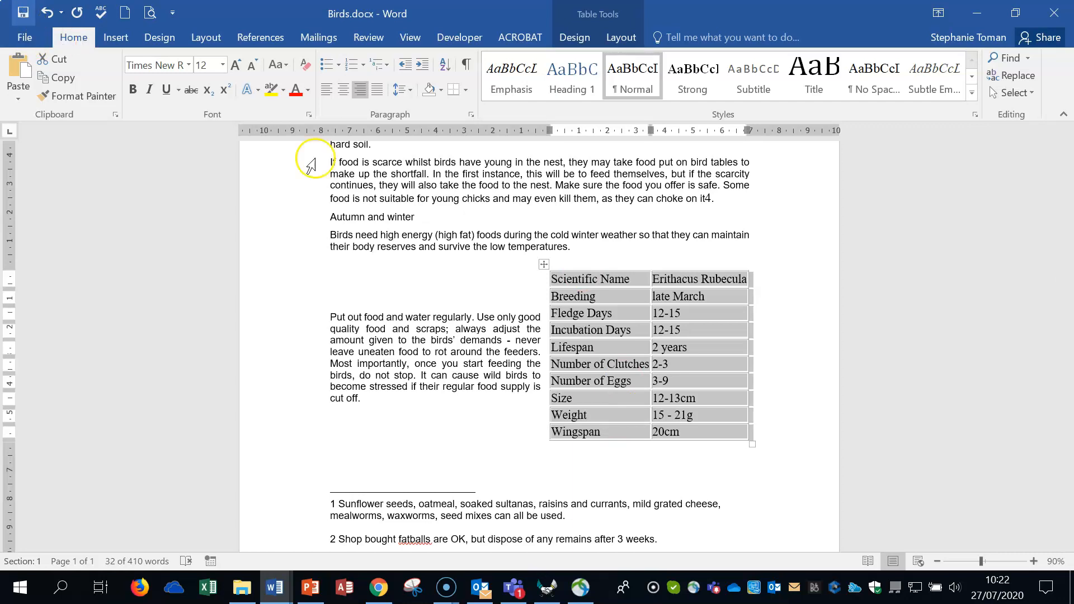
click(792, 307)
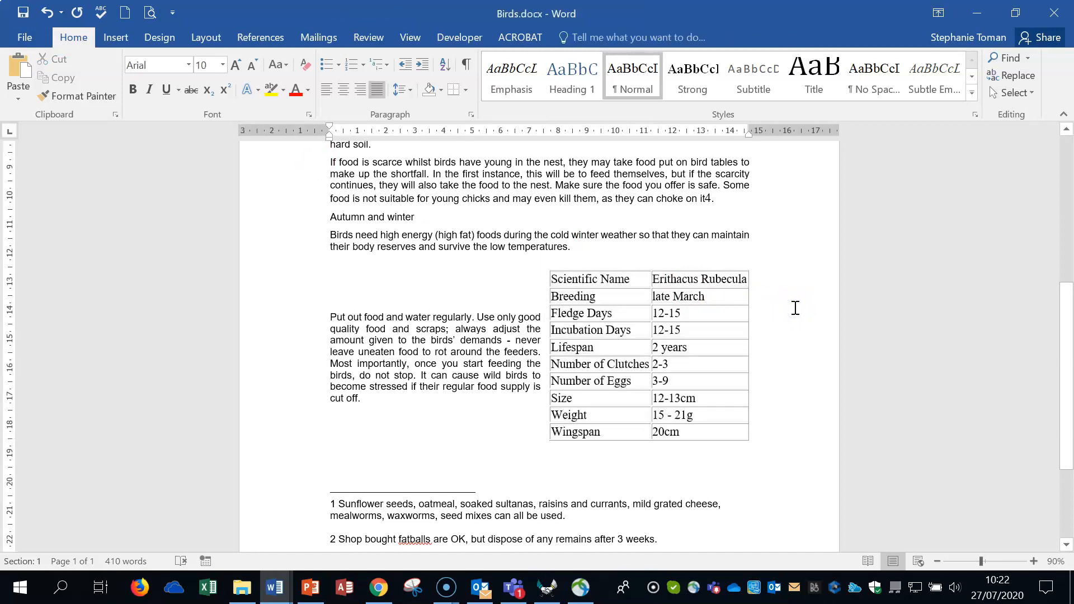
click(1054, 11)
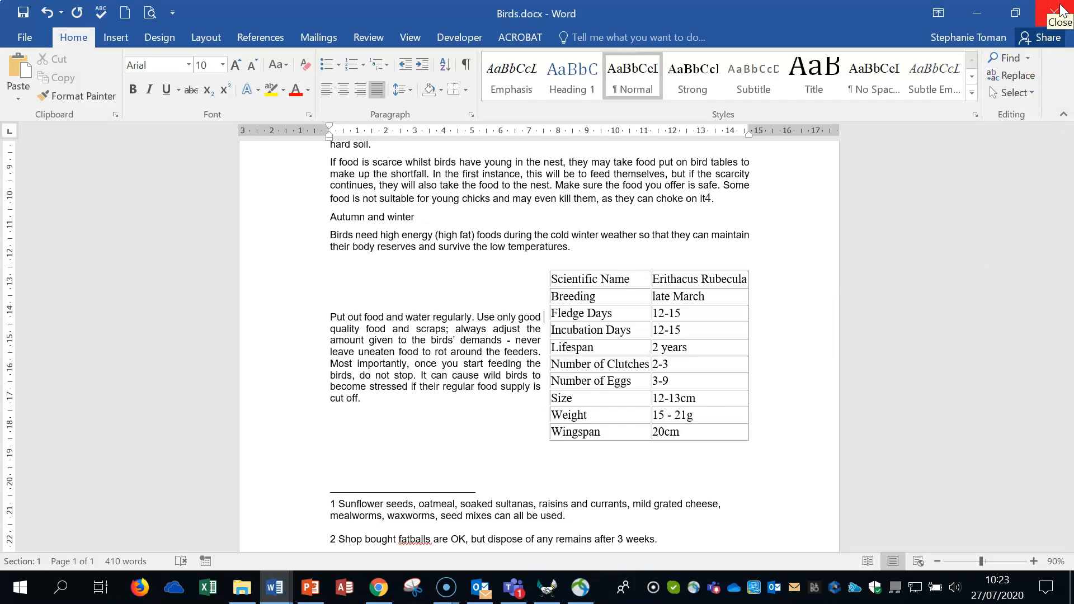
click(1059, 9)
click(536, 325)
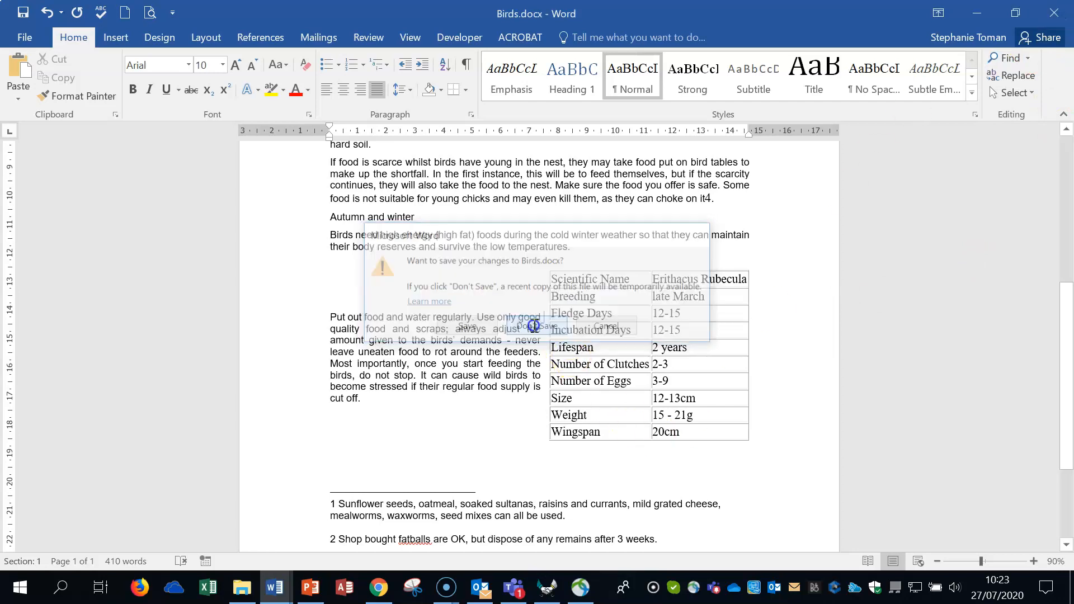
Step: Select the Q4 row in Advanced Word Processing Weekly.docx and open Widows and orphans.docx from the Weekly Revision Workfiles folder
click(268, 590)
click(276, 590)
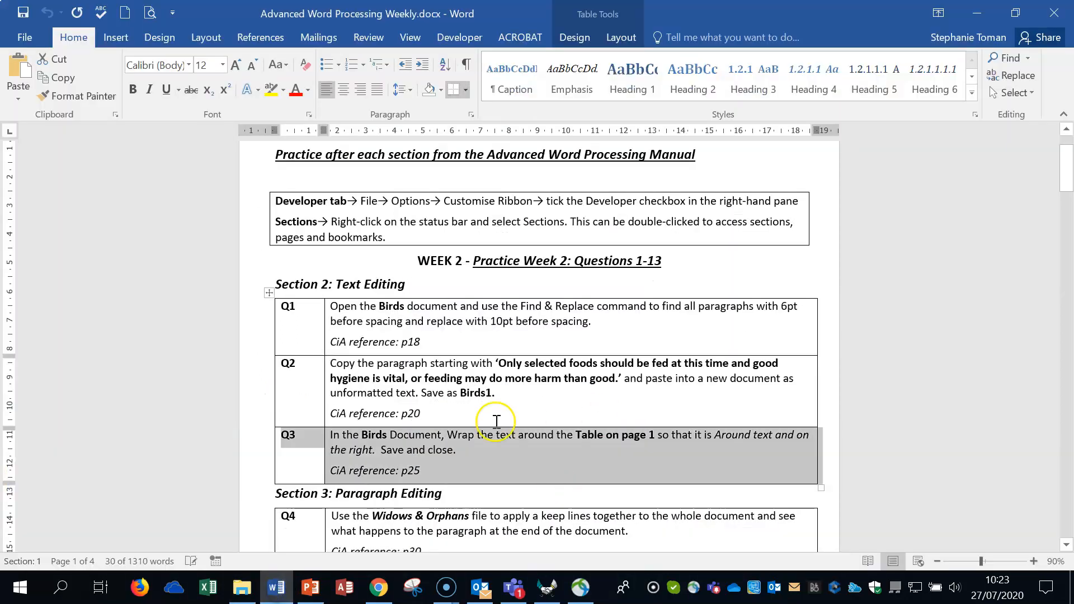
scroll(294, 478, down, 4)
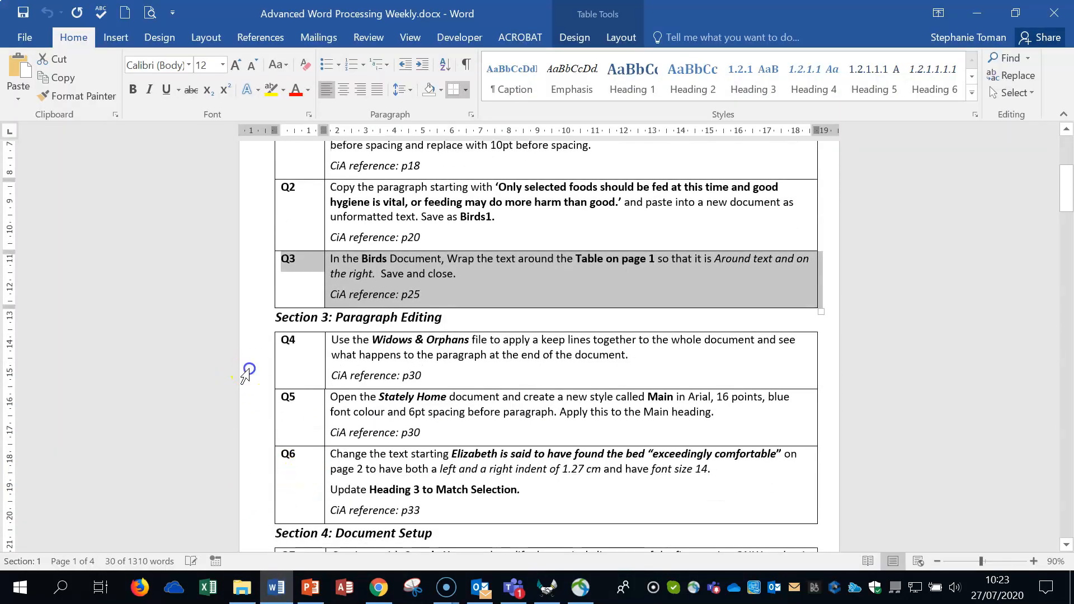
click(250, 368)
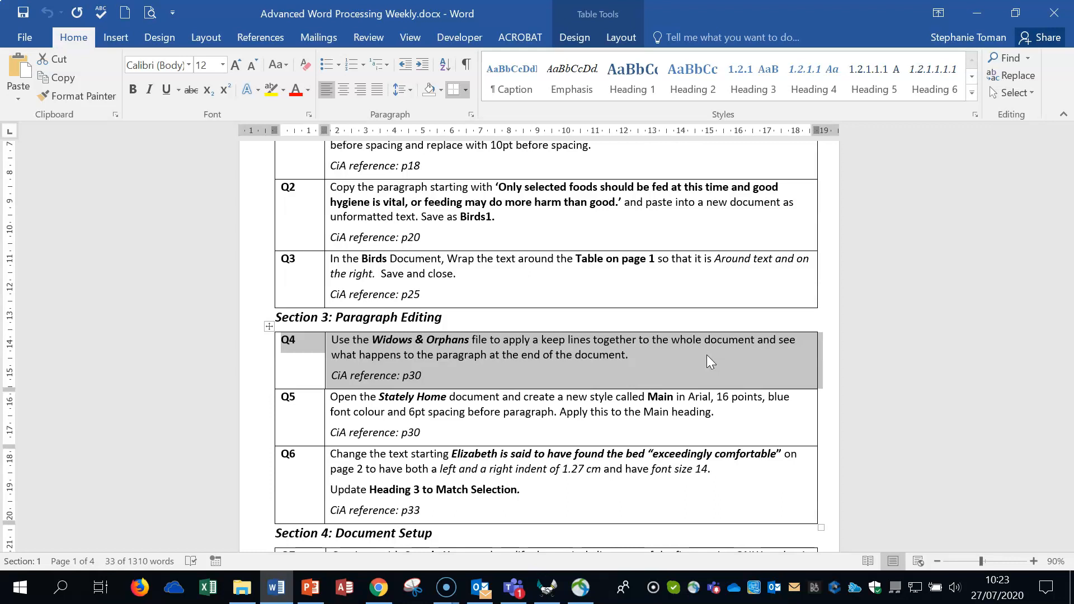
click(977, 13)
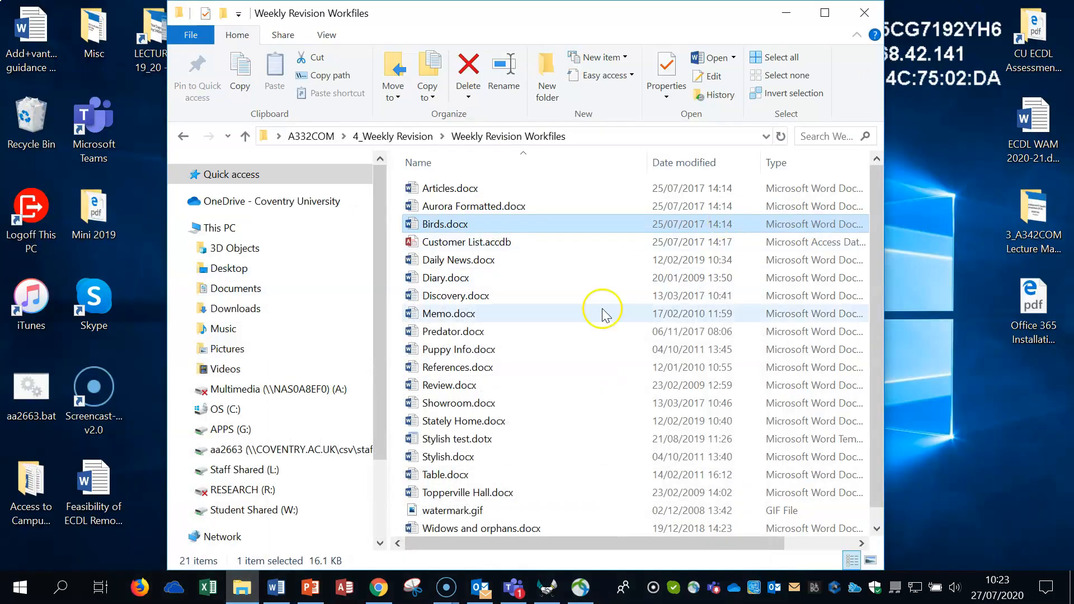
double_click(478, 530)
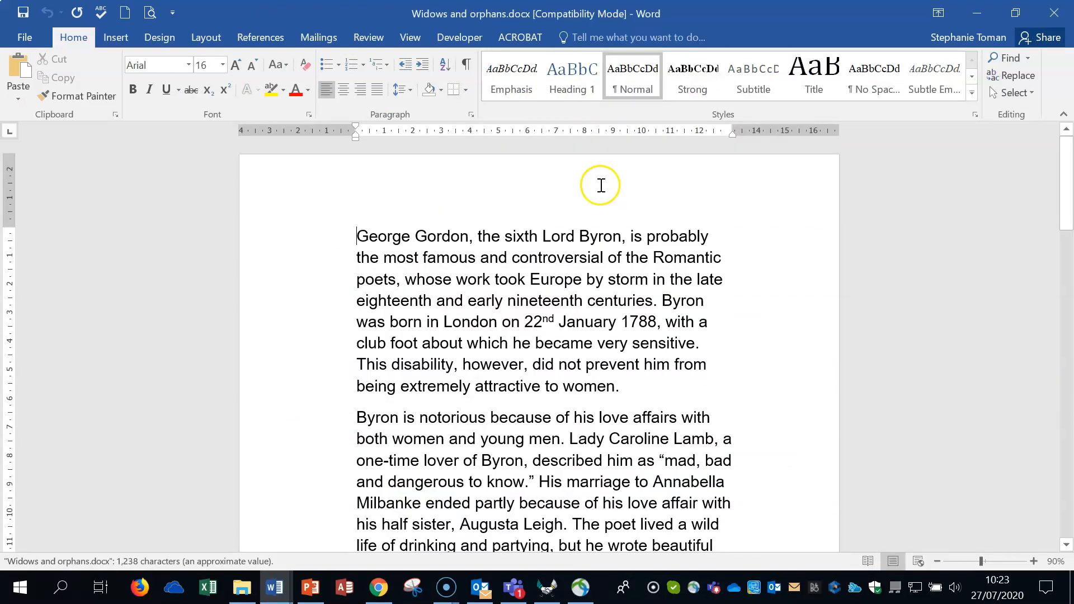
Step: Apply the Keep lines together pagination option to all paragraphs of Widows and orphans.docx, leaving Keep with next off
click(937, 561)
click(937, 561)
click(937, 561)
click(937, 561)
click(936, 561)
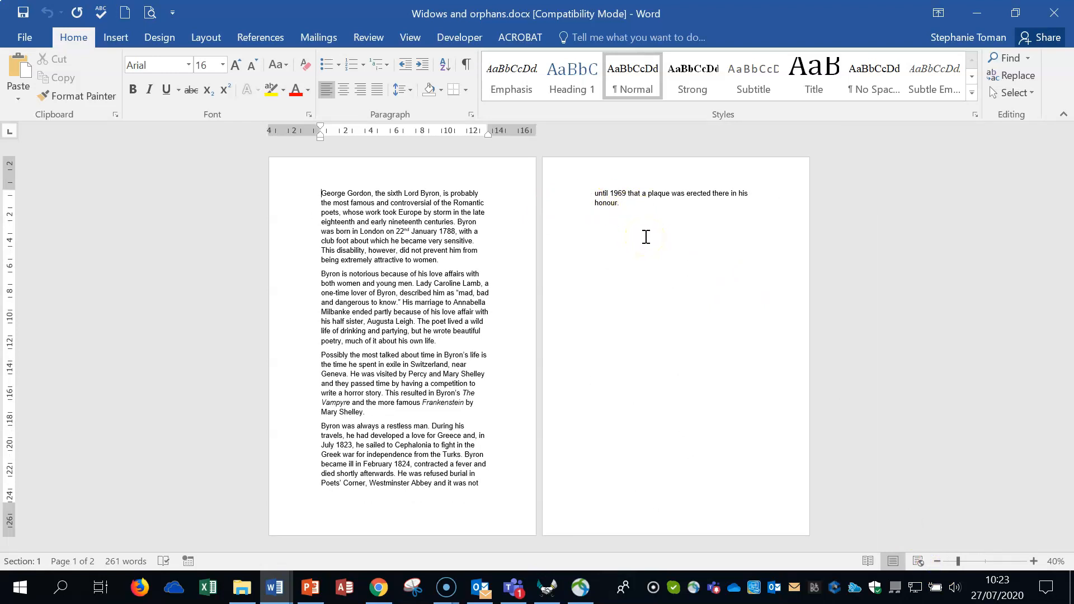
key(ctrl+a)
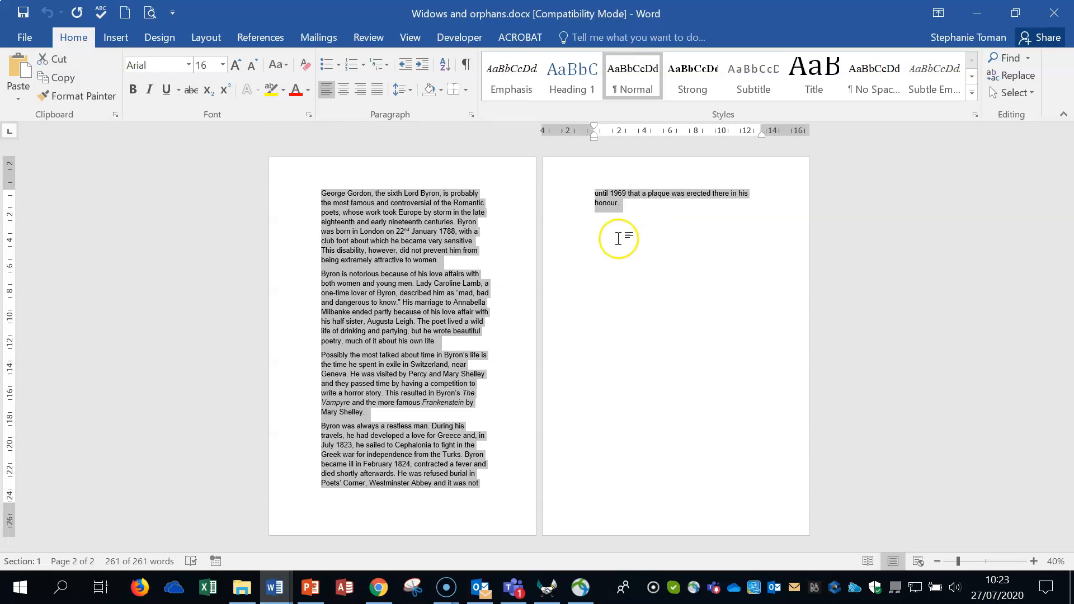
right_click(427, 230)
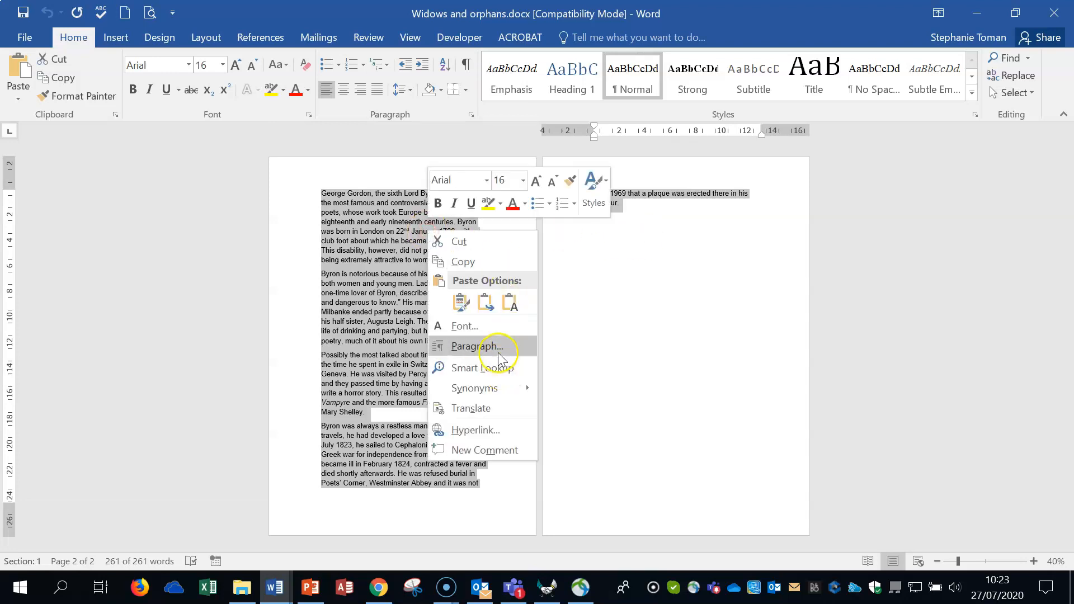
click(471, 115)
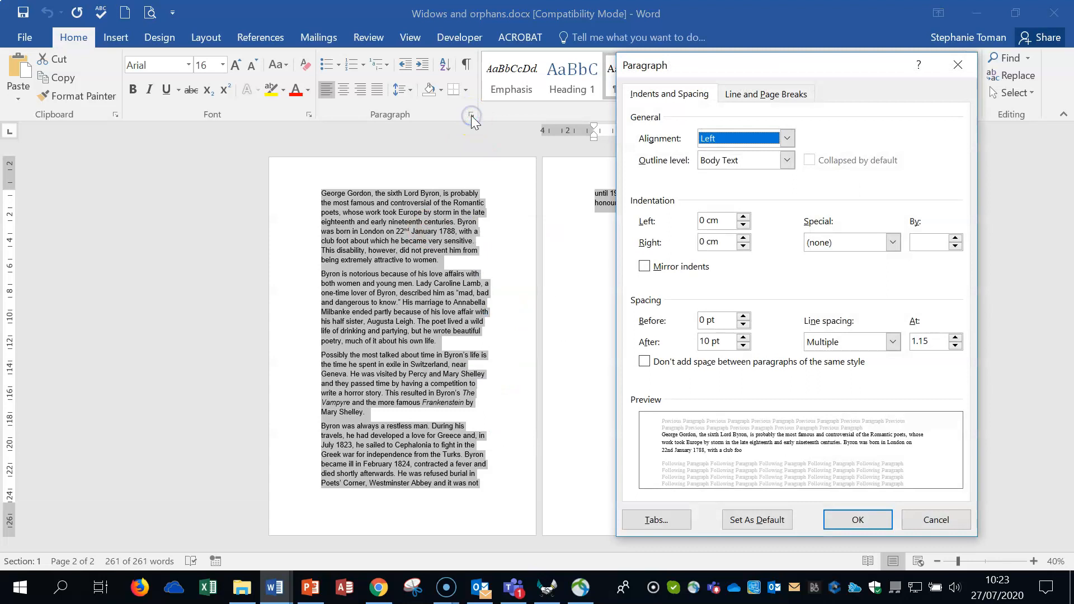
drag(816, 70, 750, 35)
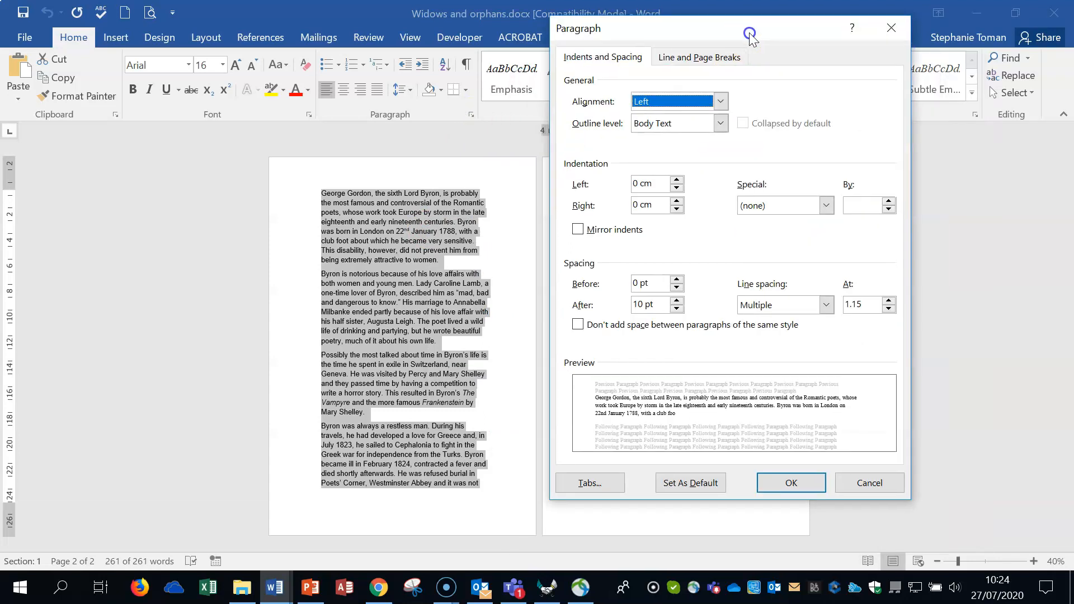
click(707, 59)
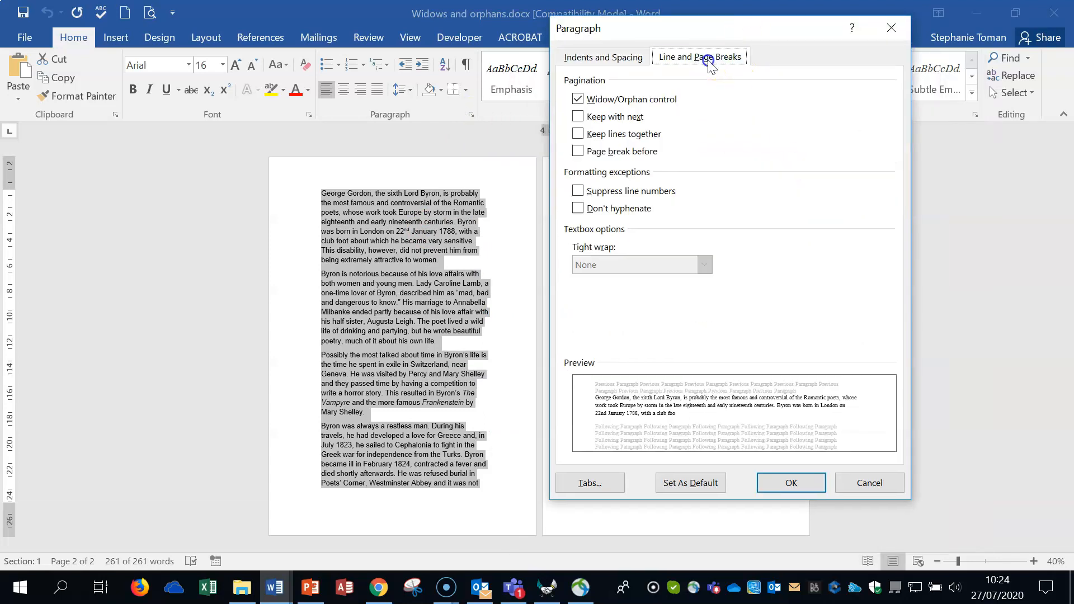
click(579, 117)
click(579, 117)
click(579, 133)
click(579, 116)
click(578, 117)
click(797, 481)
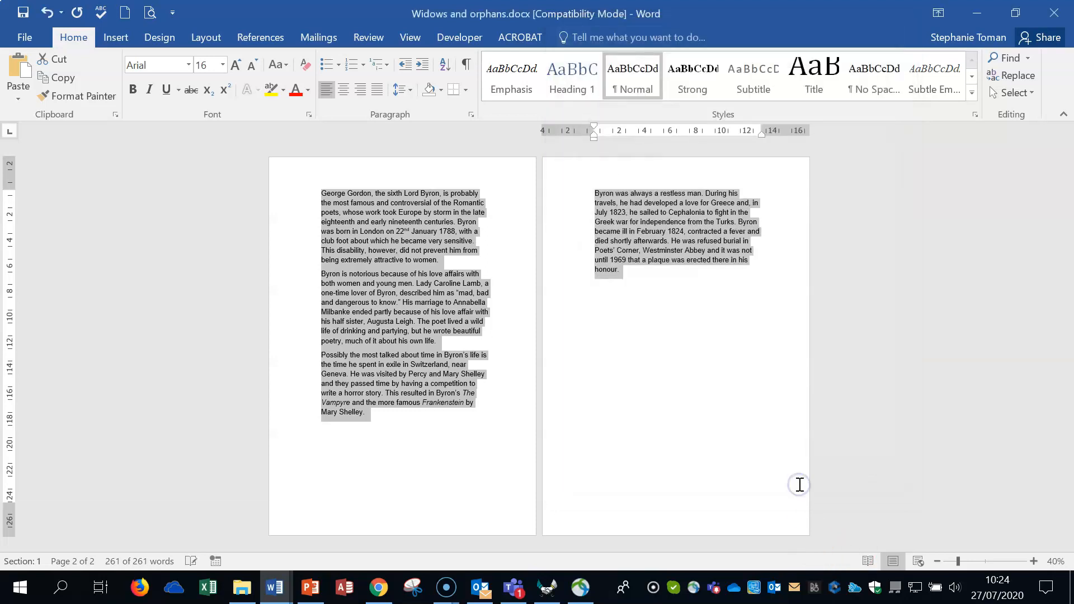
Step: Compare the page layout without and with the Keep lines together setting by undoing and redoing it
click(681, 403)
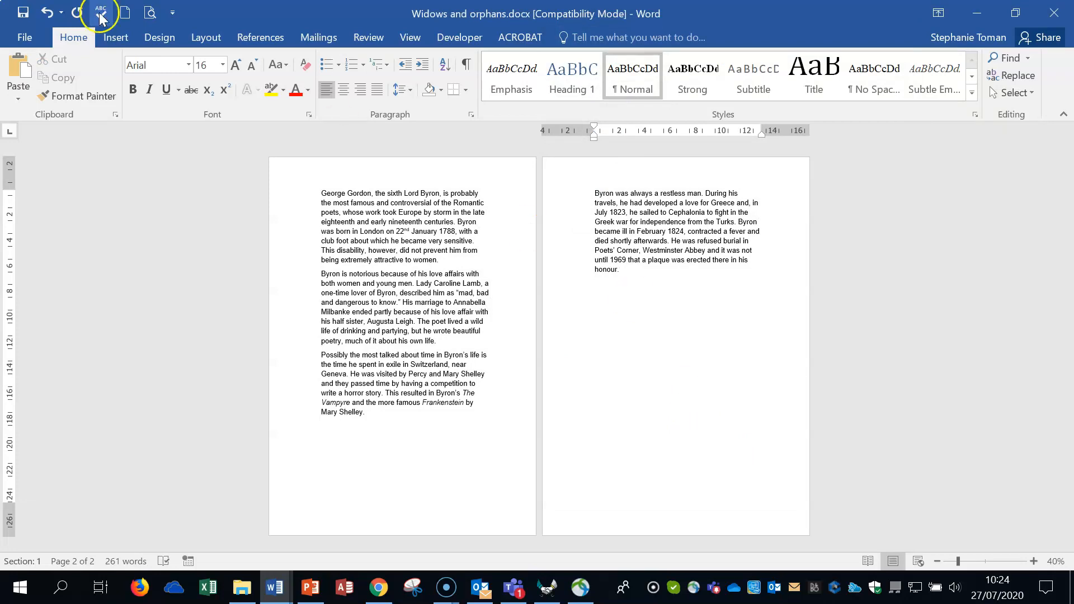
click(47, 12)
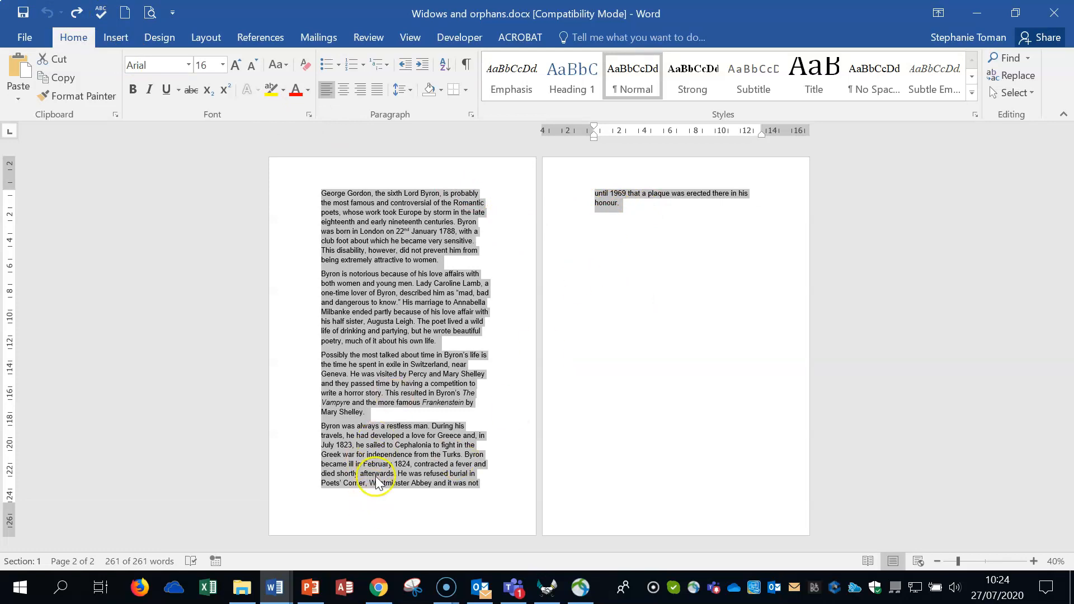
click(77, 13)
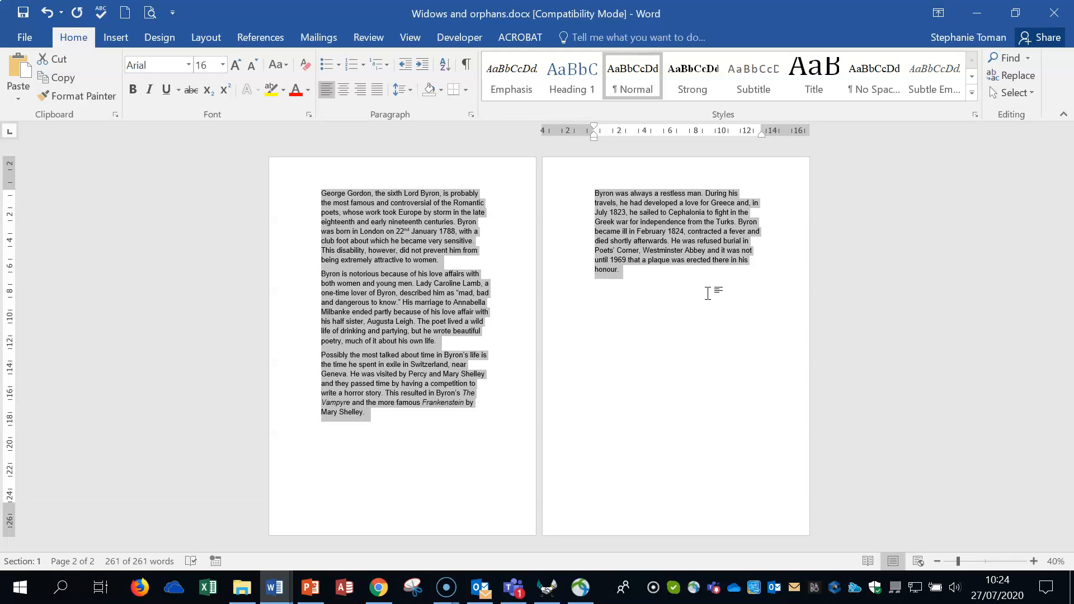
Step: Close Widows and orphans.docx without saving the changes
click(1054, 13)
click(540, 328)
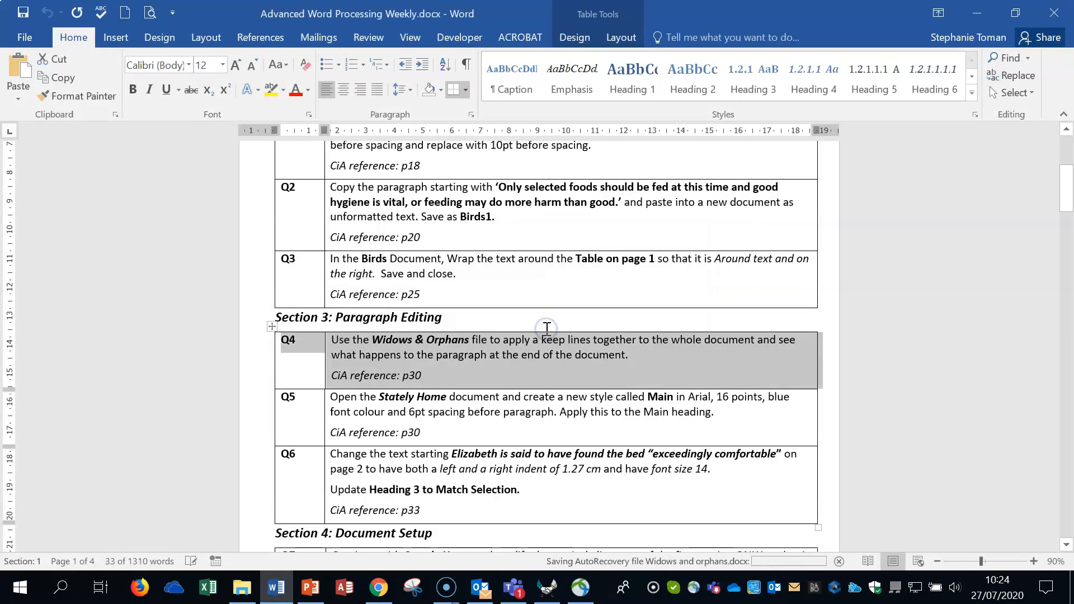
Step: Select the Q5 row in Advanced Word Processing Weekly.docx and open Stately Home.docx from the Weekly Revision Workfiles folder
click(254, 431)
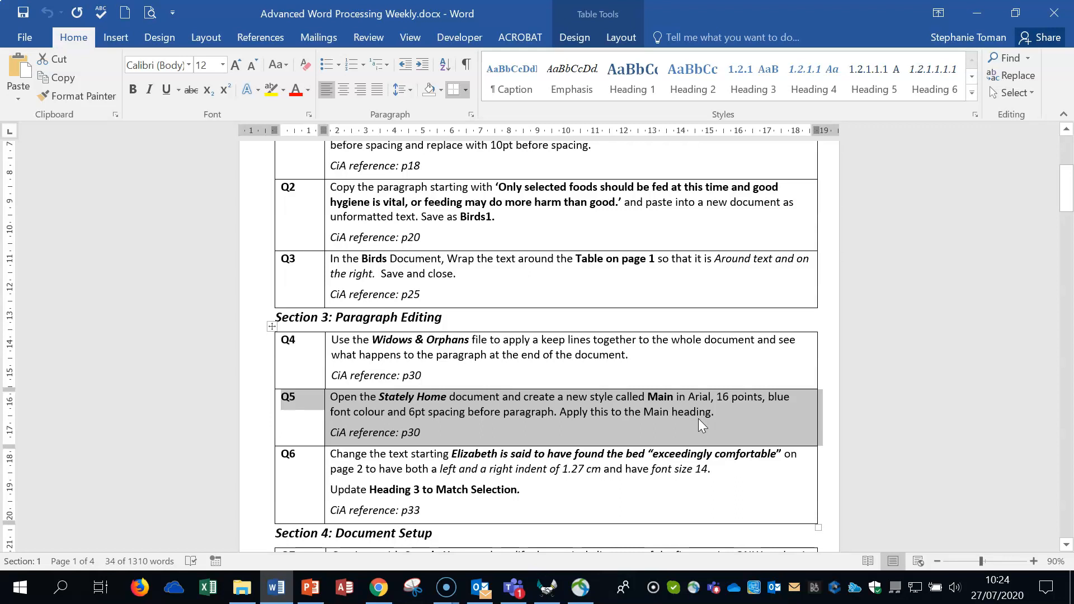
click(731, 421)
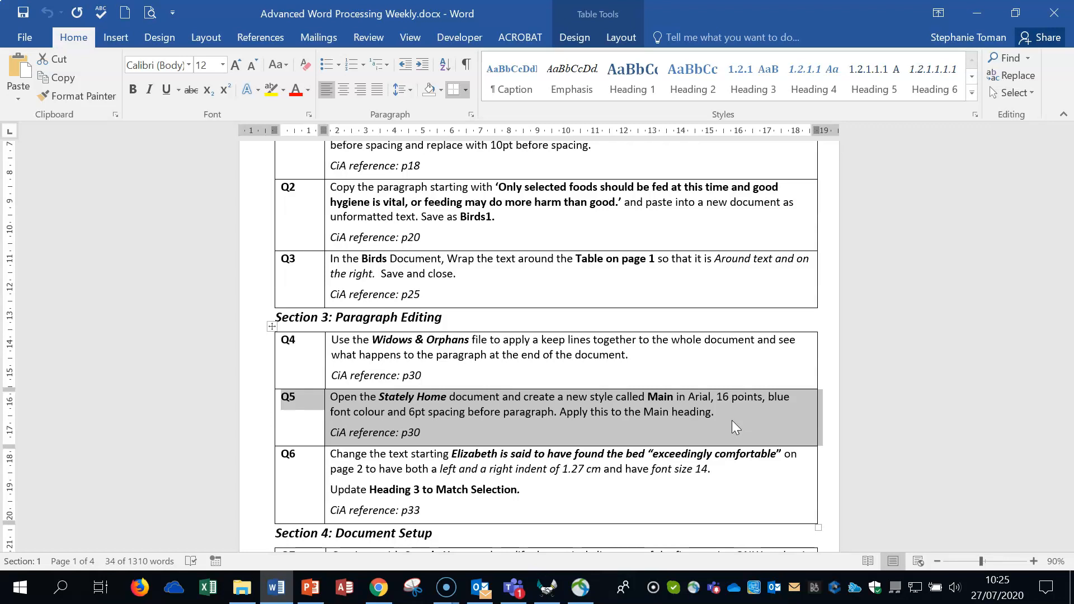
click(979, 8)
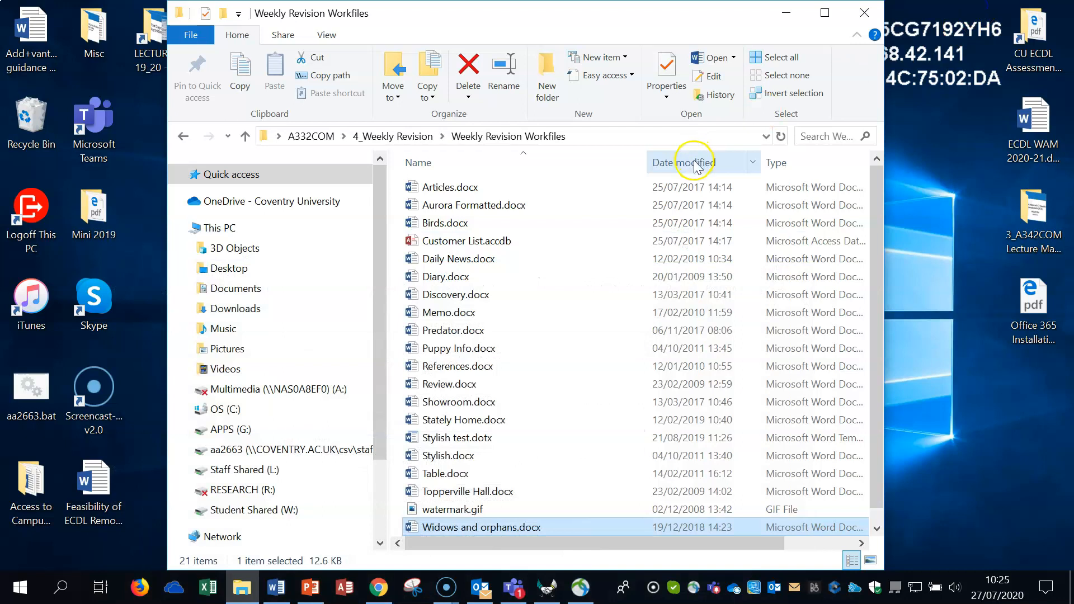
click(475, 424)
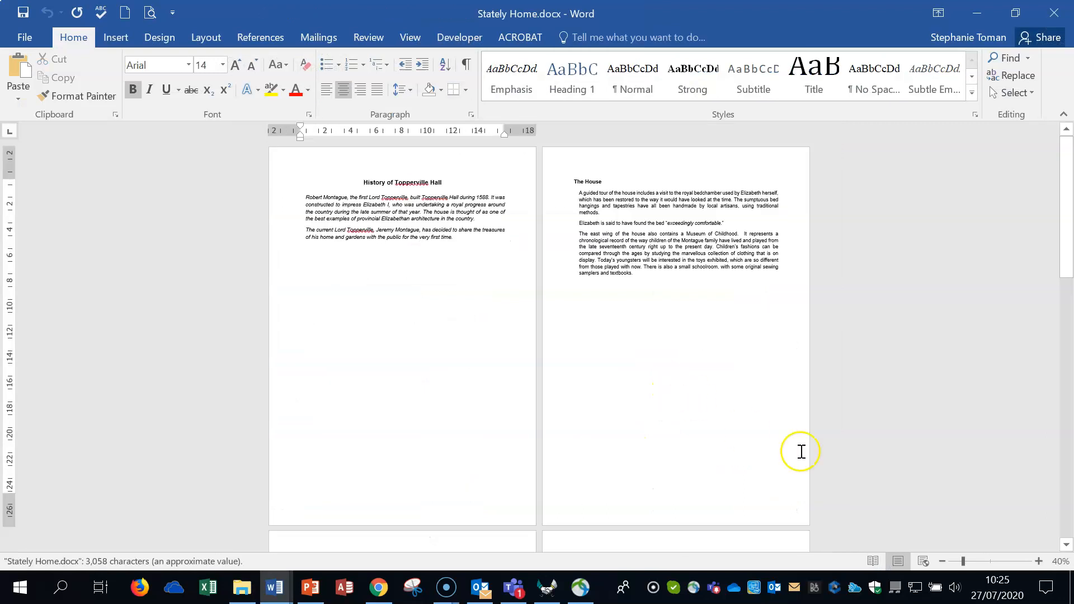
Step: Display the Styles pane and position it beside the first page of Stately Home.docx
click(1039, 561)
click(1039, 561)
click(1039, 561)
click(1039, 561)
click(1038, 561)
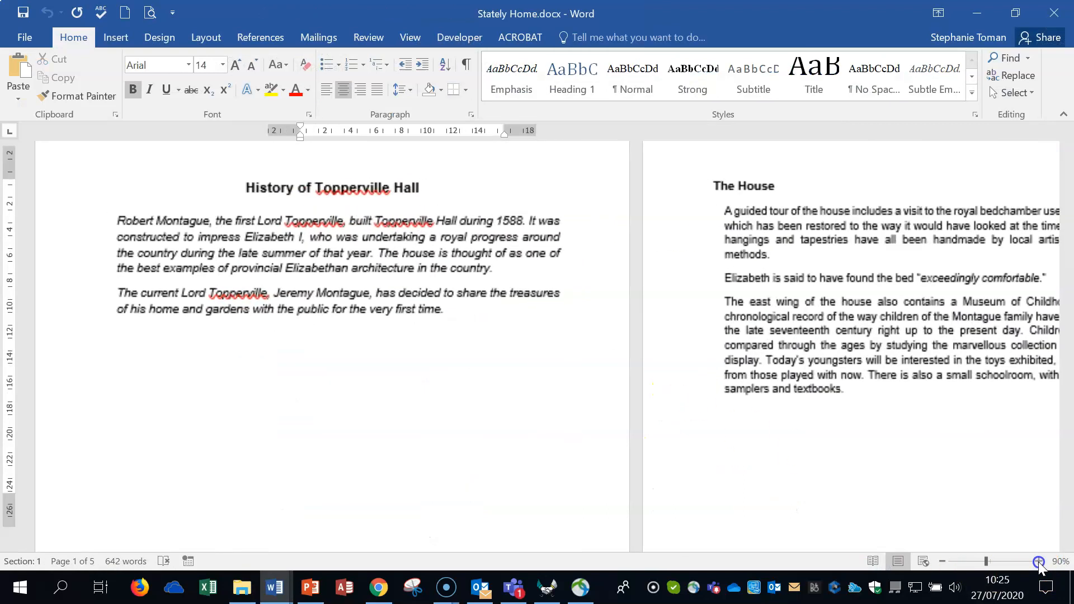
click(1039, 561)
click(667, 474)
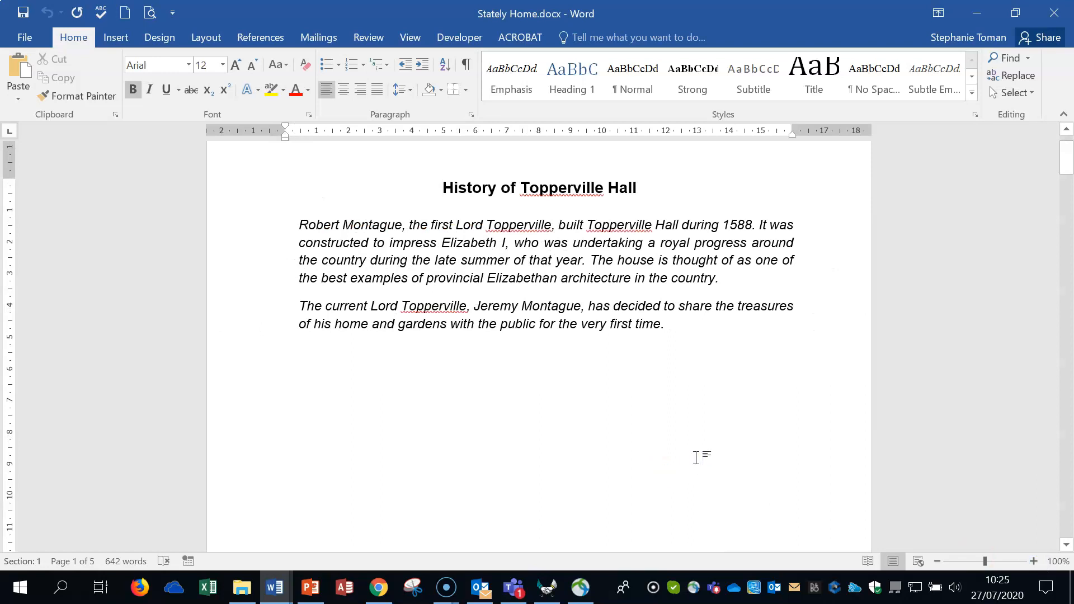
click(976, 114)
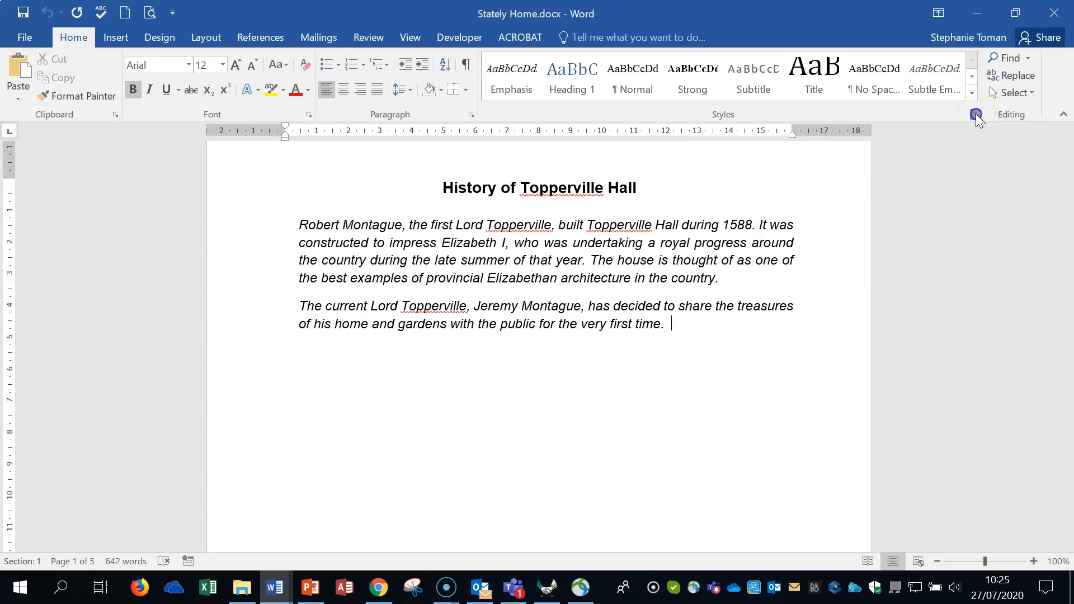
drag(812, 196, 979, 127)
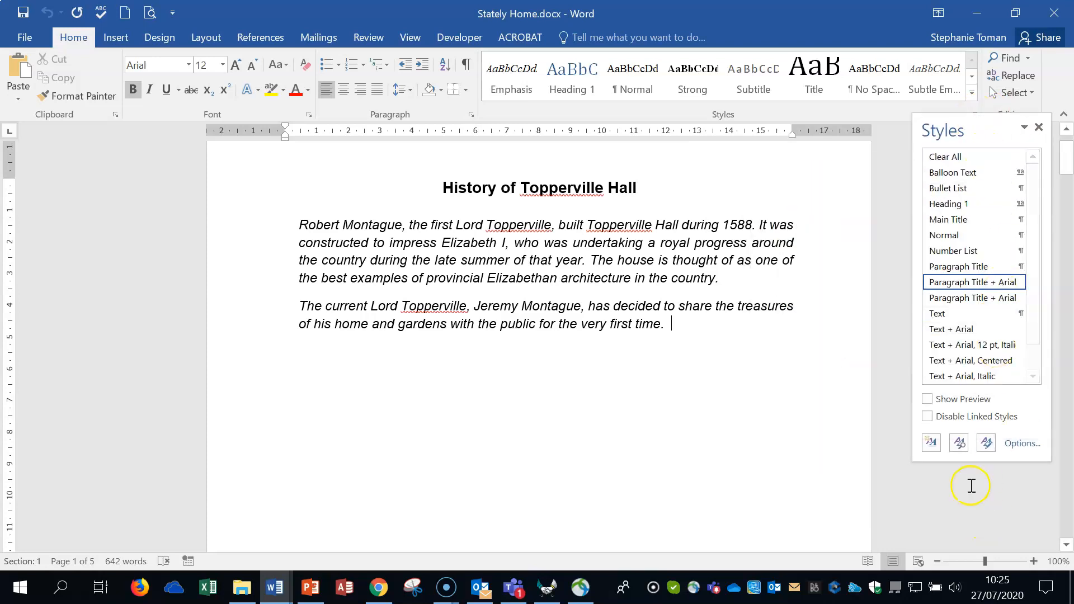
Step: Start a new style from the "History of Topperville Hall" heading, named Main, with the Paragraph style type
click(531, 185)
click(598, 183)
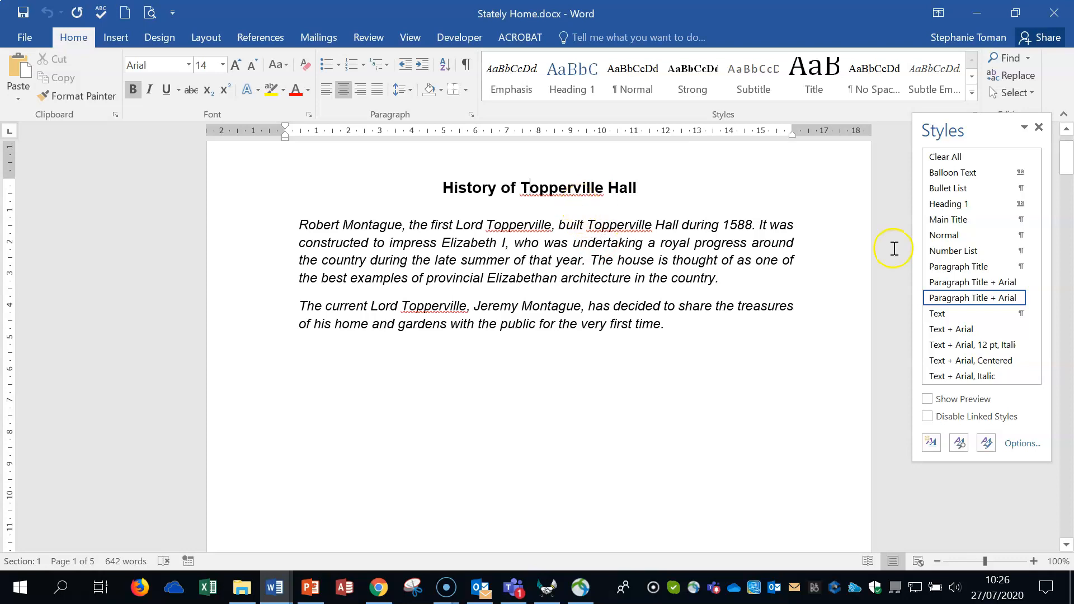
click(931, 444)
click(931, 443)
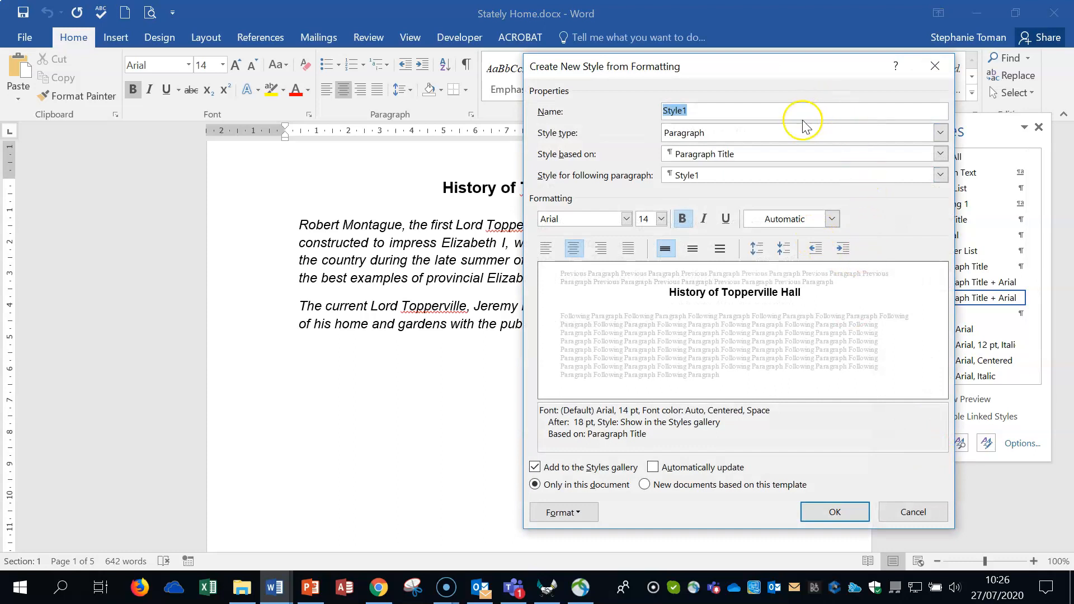
text(Main)
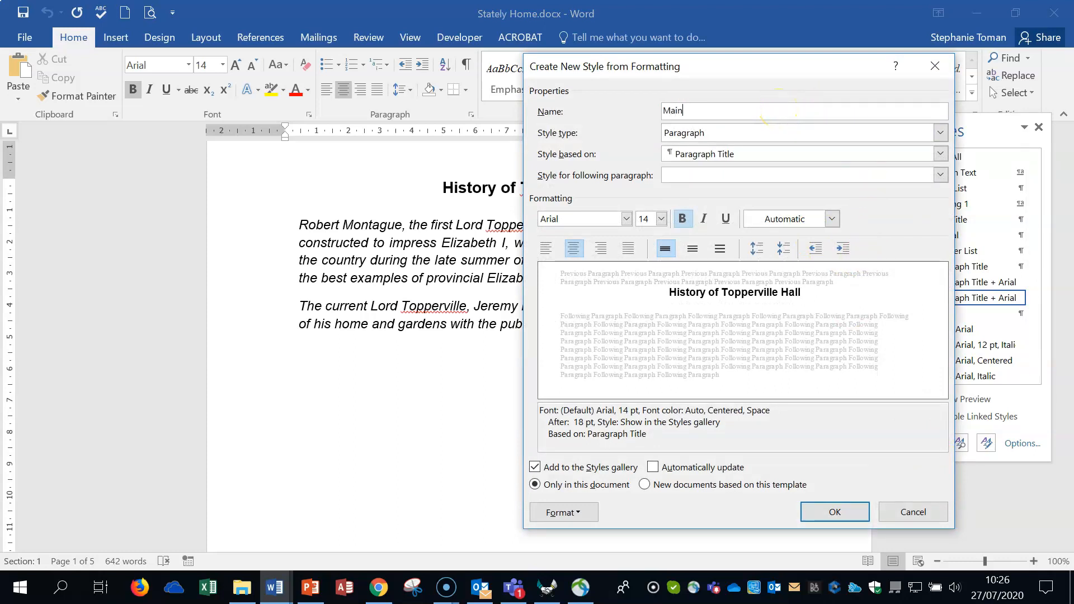
click(761, 133)
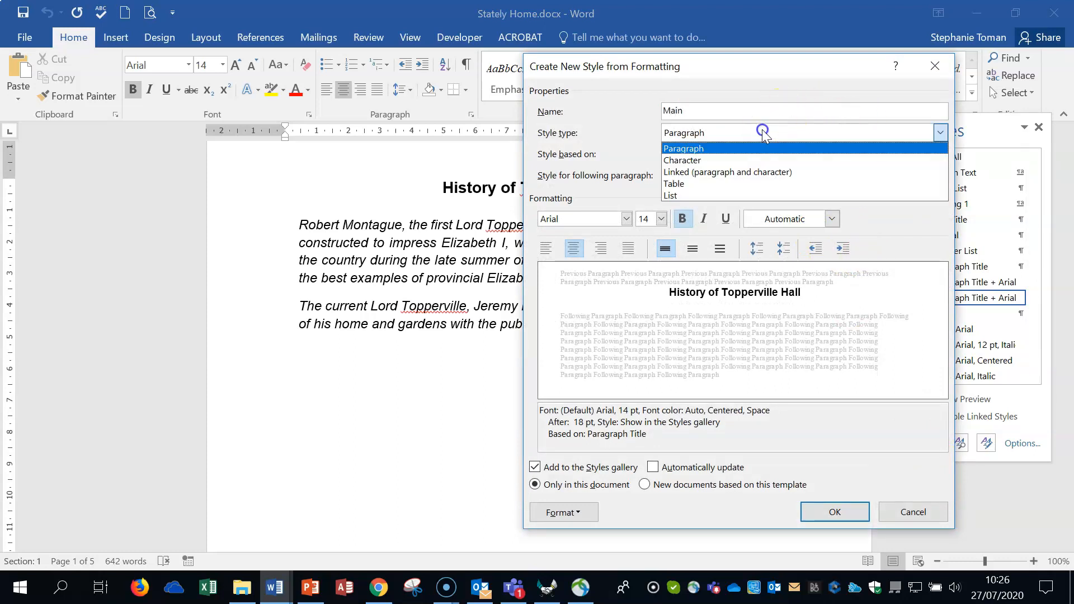
click(721, 148)
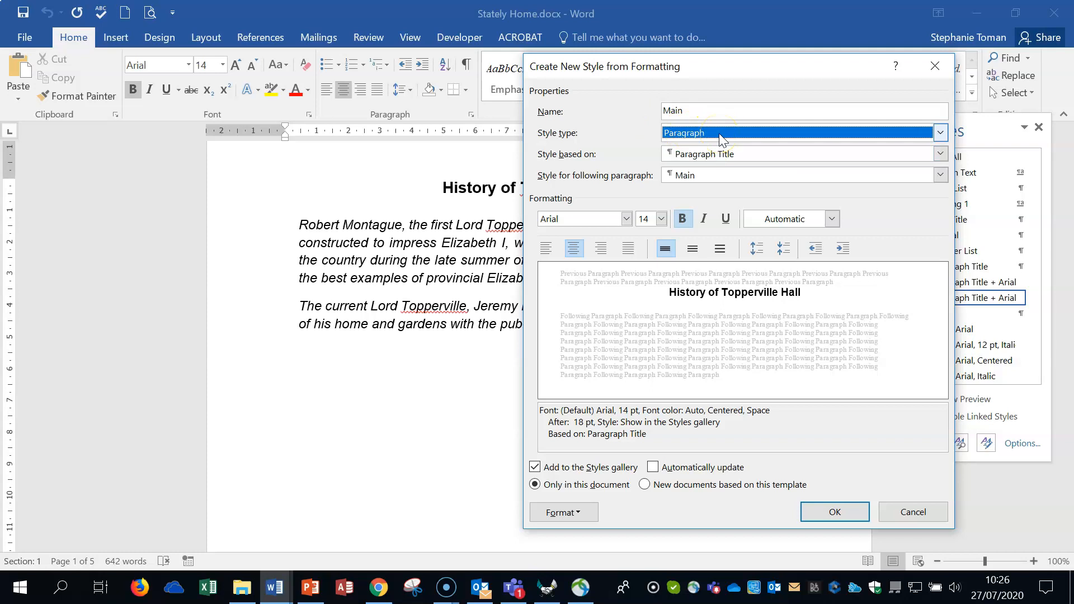
Step: Format the Main style in Arial, 16 pt, with the standard Blue font colour
click(627, 219)
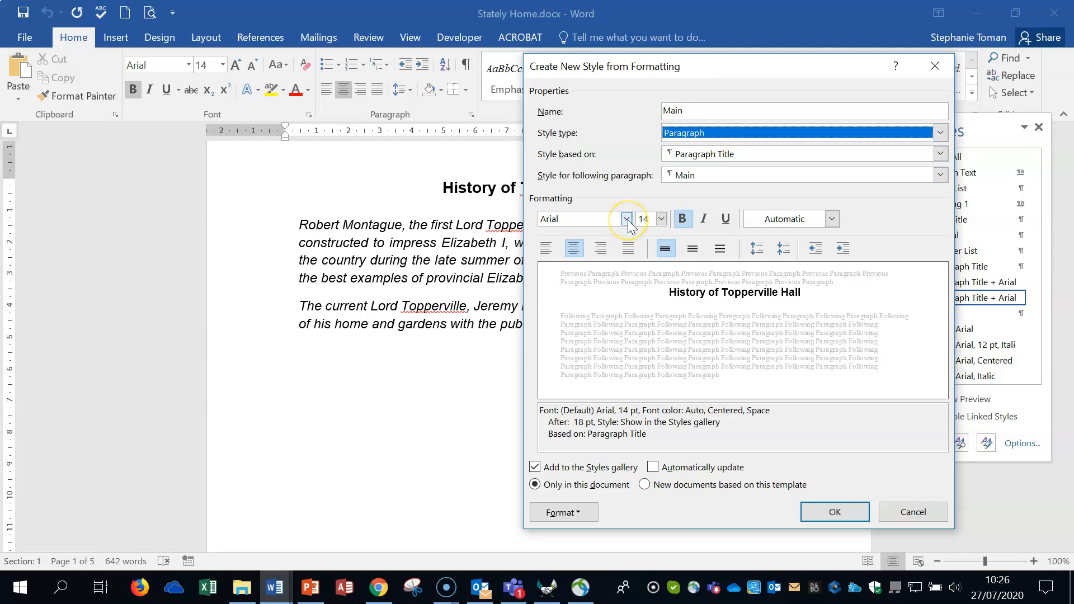
click(661, 219)
click(646, 306)
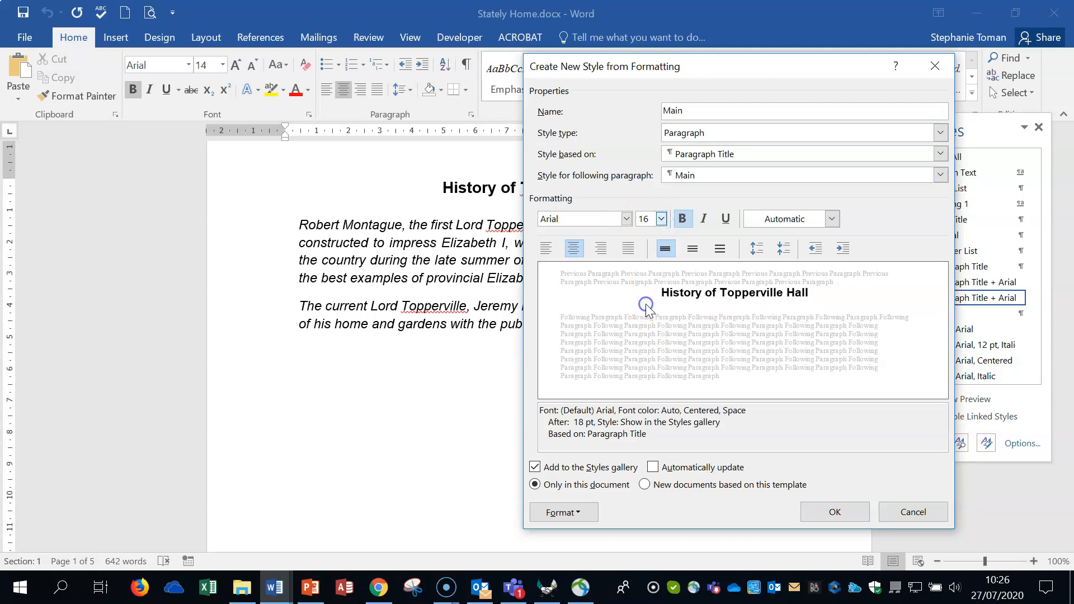
click(832, 219)
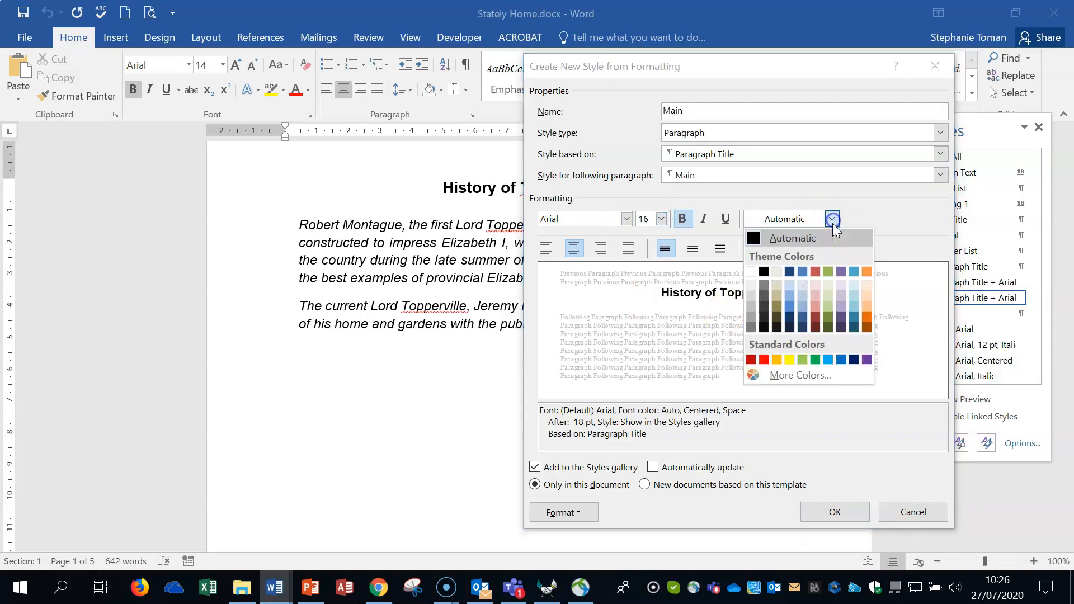
click(840, 359)
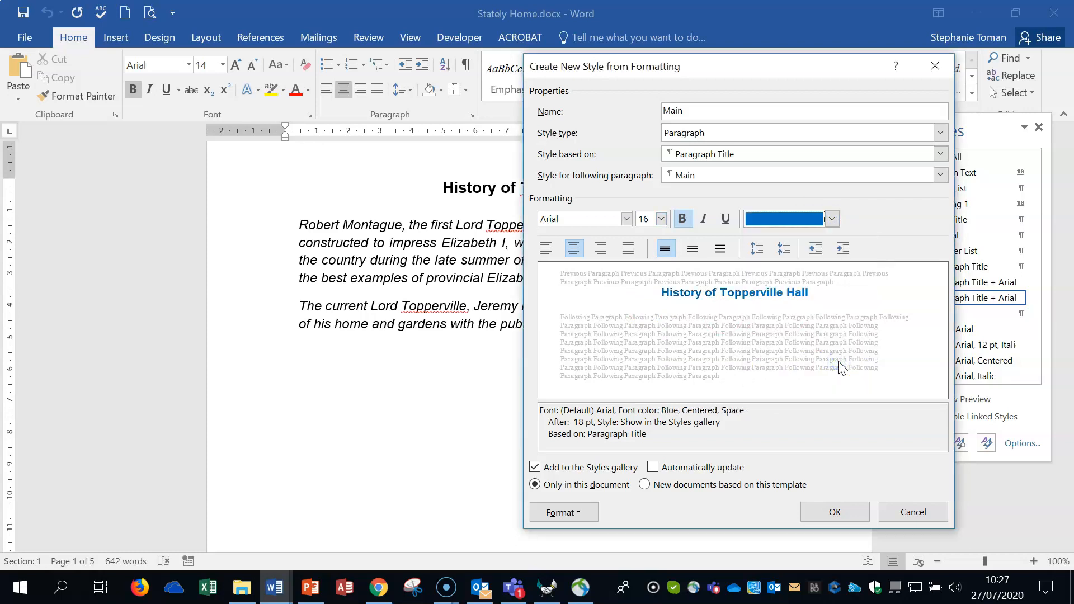
Step: Set the Main style's paragraph spacing before to 6 pt and create the style
click(578, 519)
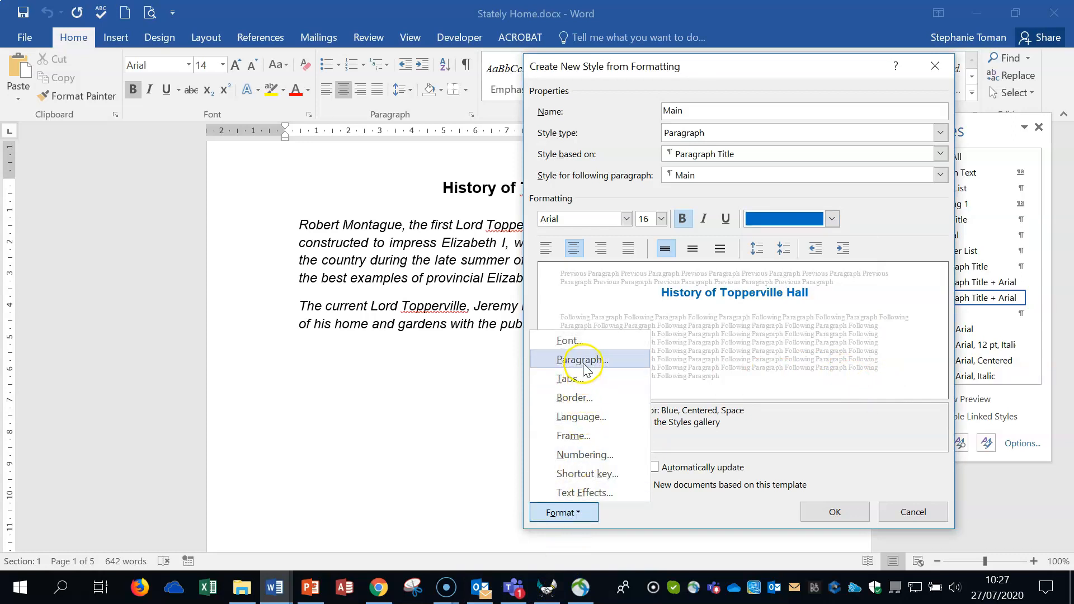
click(582, 360)
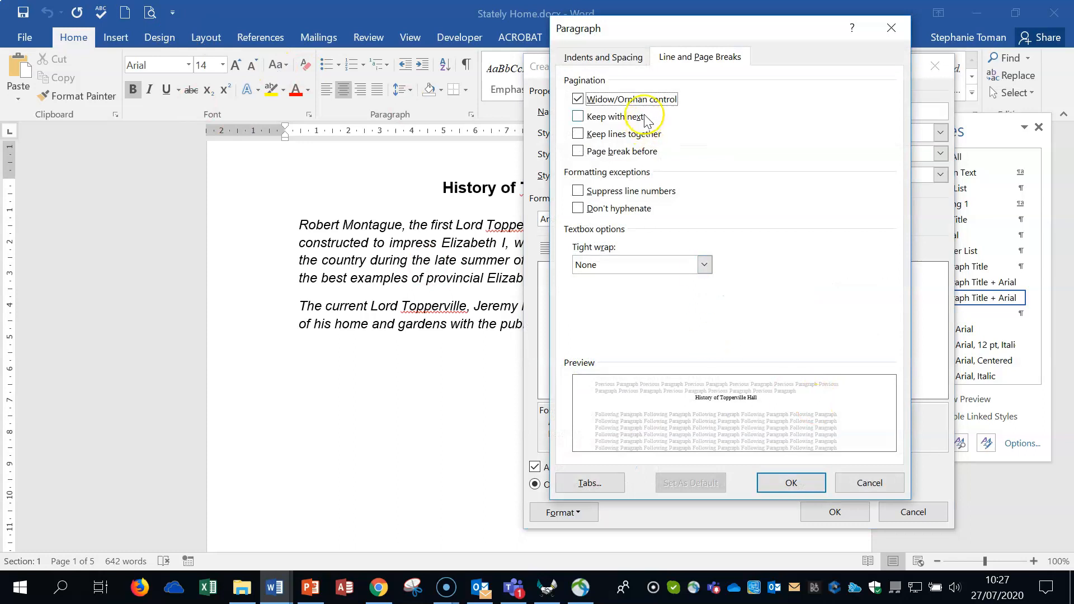
click(607, 58)
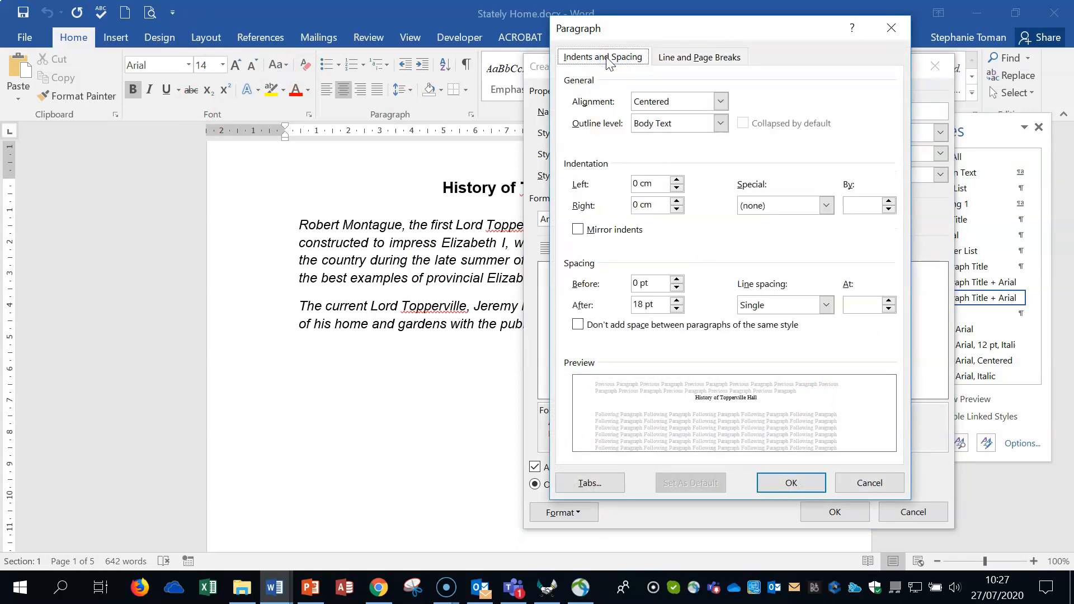
click(676, 279)
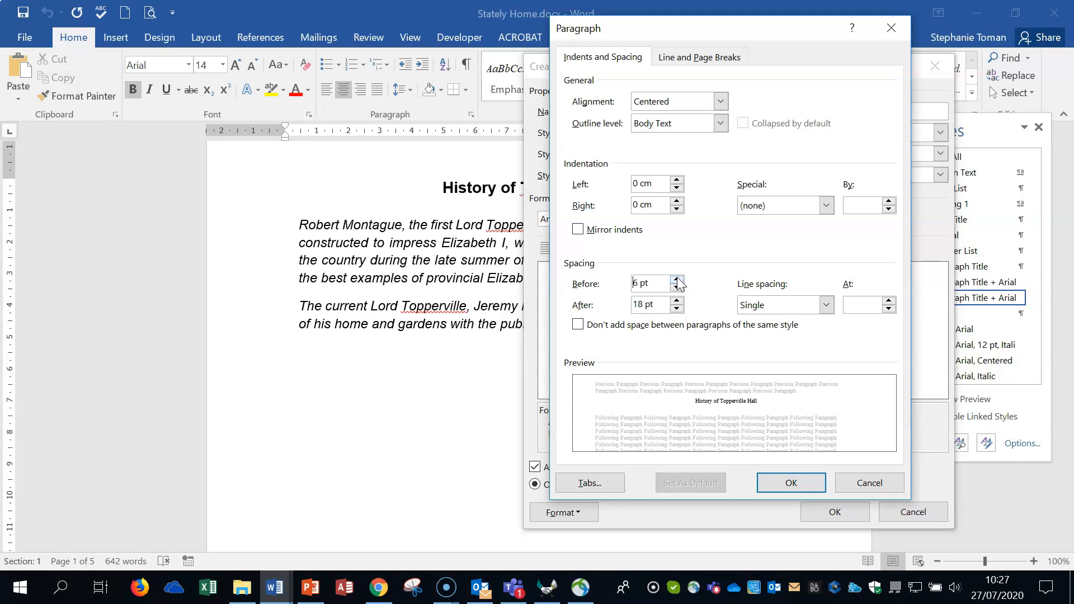
click(808, 482)
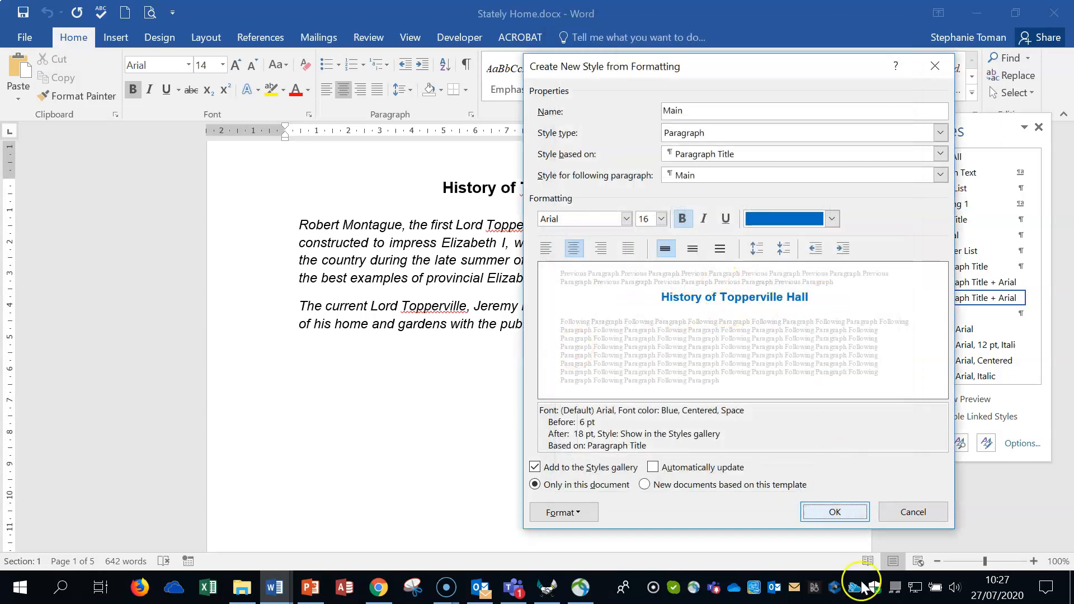
click(834, 511)
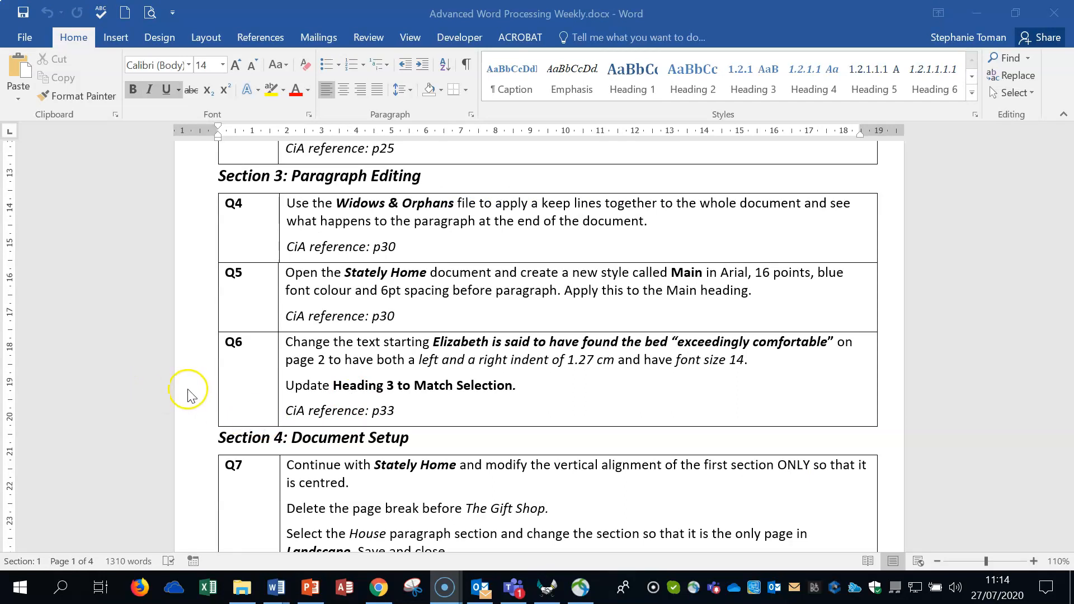
Step: Select the Q6 row in Advanced Word Processing Weekly.docx and return to The House section on page 2 of Stately Home.docx
click(210, 393)
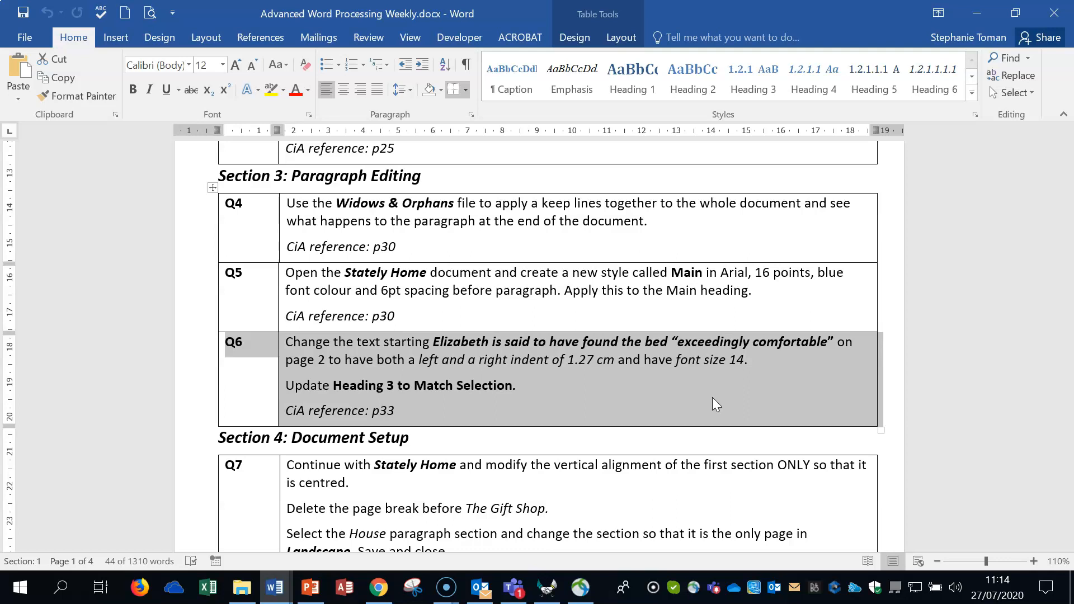
click(975, 10)
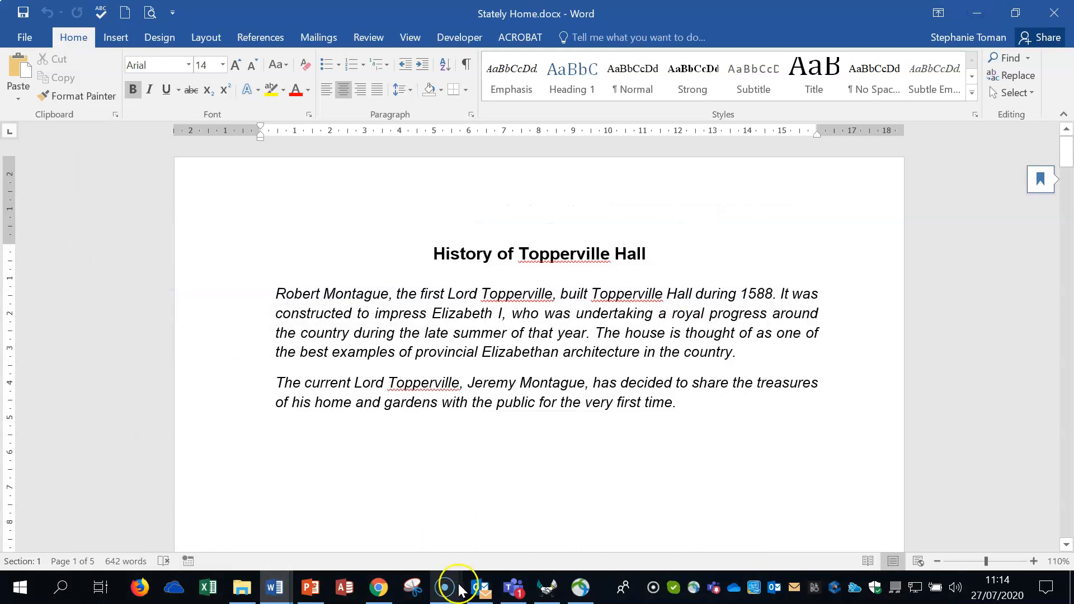
click(709, 461)
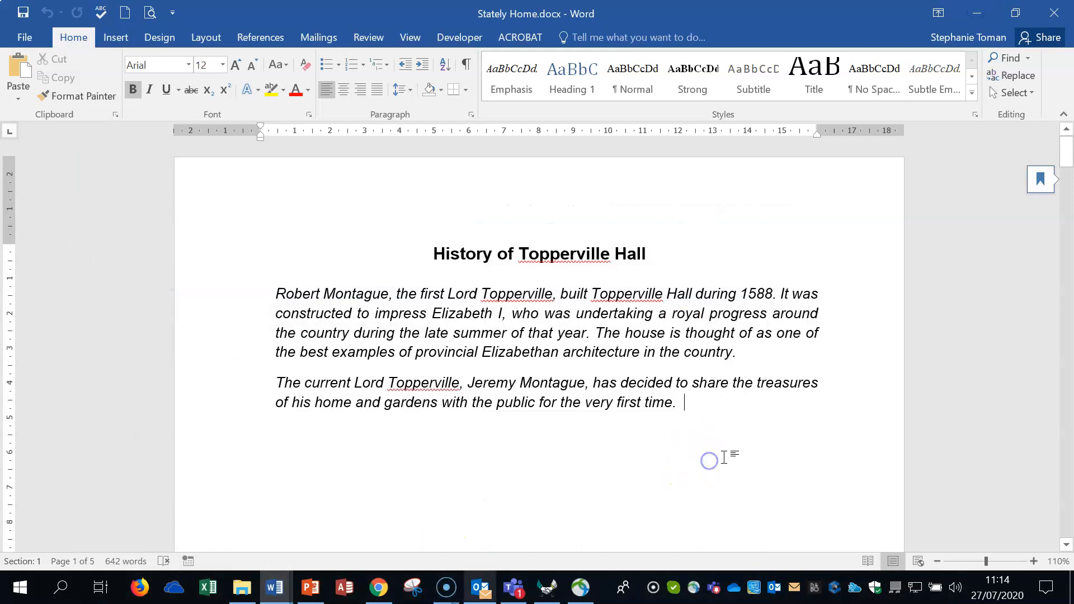
drag(1066, 160, 1069, 241)
click(1008, 57)
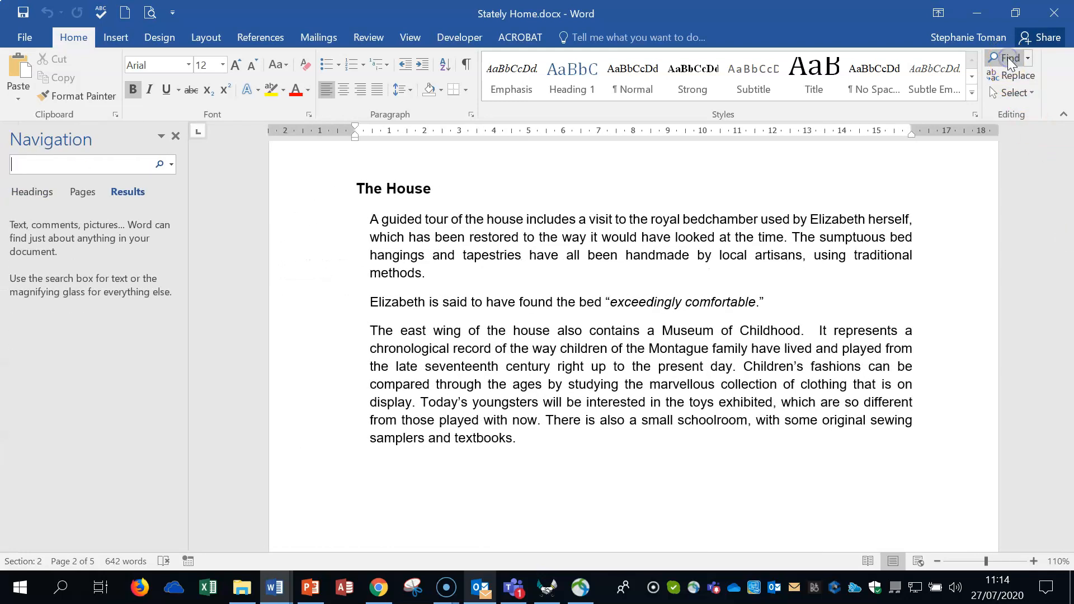
click(85, 191)
click(175, 136)
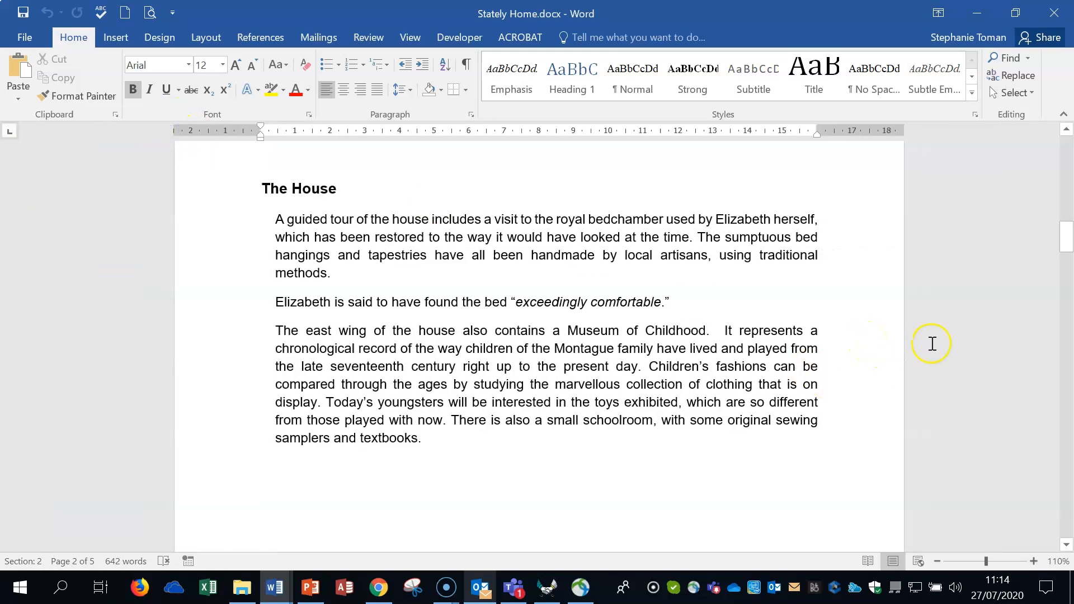
Step: Set the sentence "Elizabeth is said to have found the bed 'exceedingly comfortable.'" on page 2 to font size 14
click(1066, 243)
drag(321, 302, 744, 294)
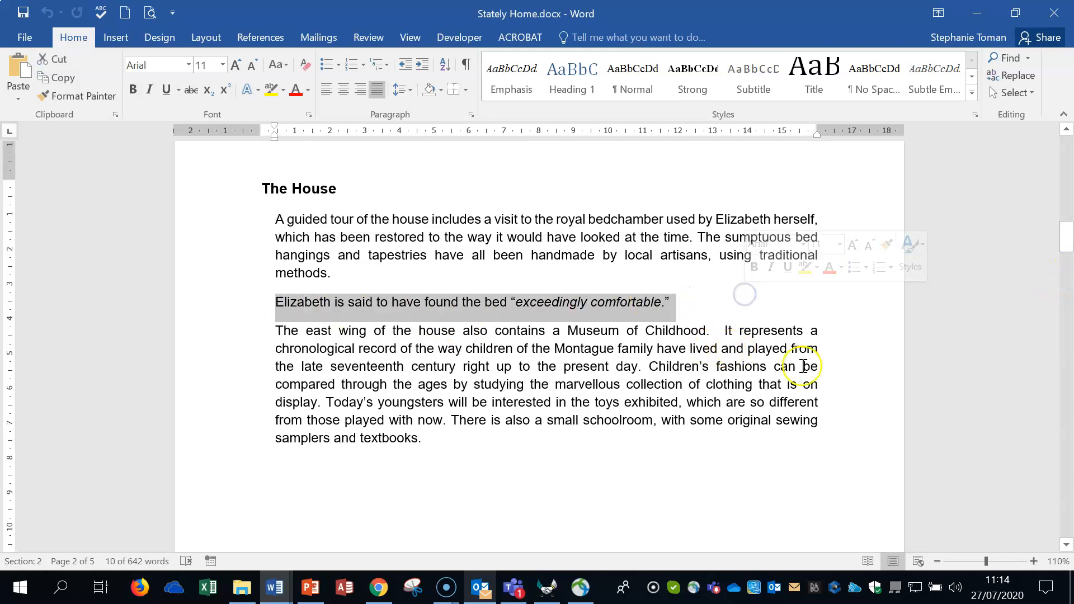
click(222, 65)
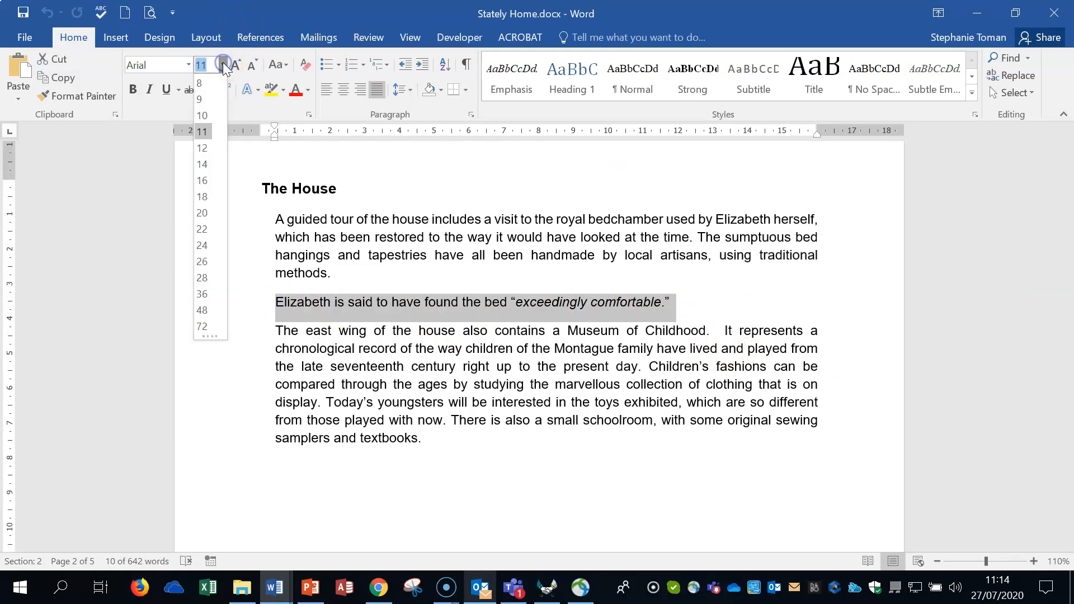
click(204, 164)
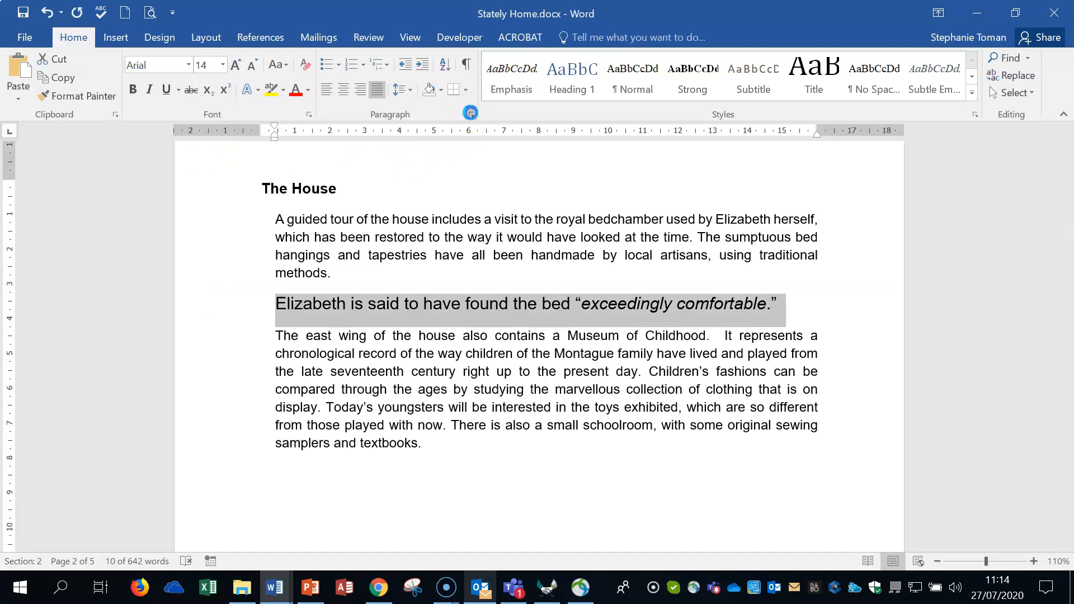
Step: Set the left and right indents of the selected "Elizabeth is said" paragraph to 1.27 cm each
click(471, 116)
click(727, 207)
double_click(727, 207)
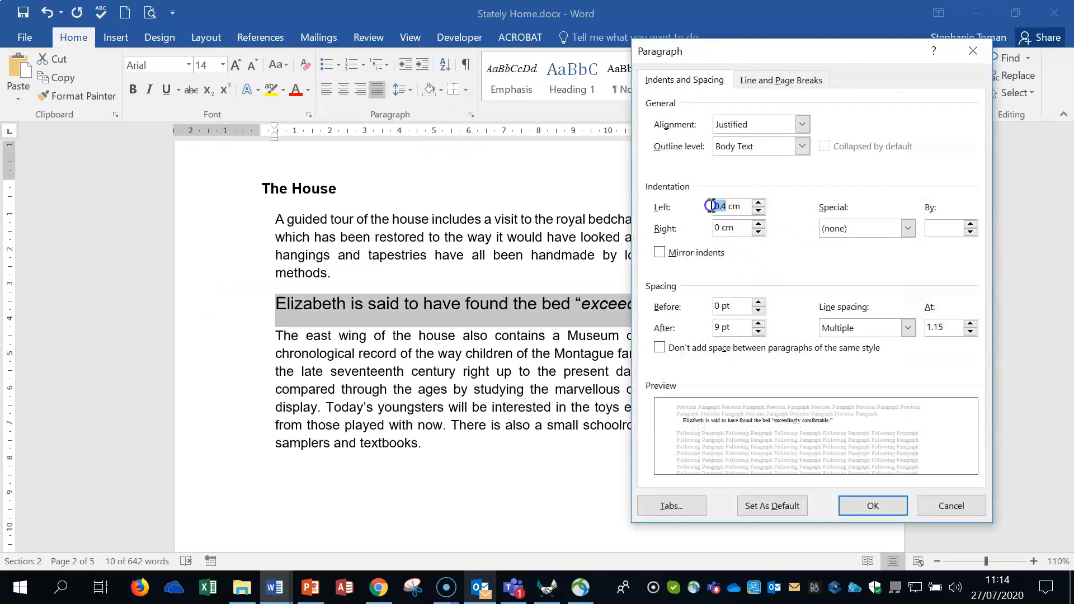
text(1)
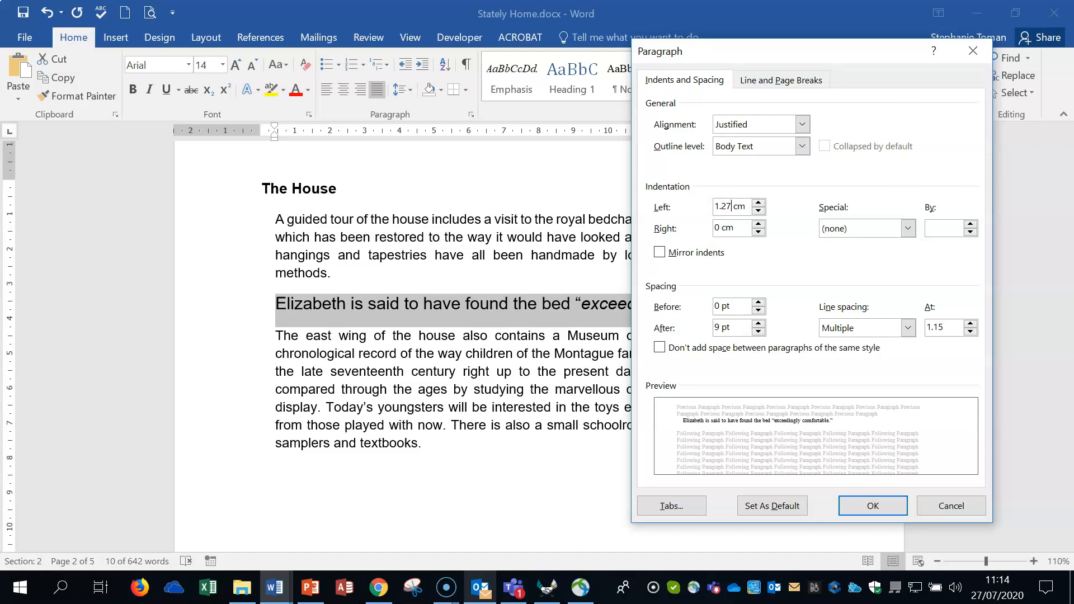
double_click(716, 227)
text(1.27)
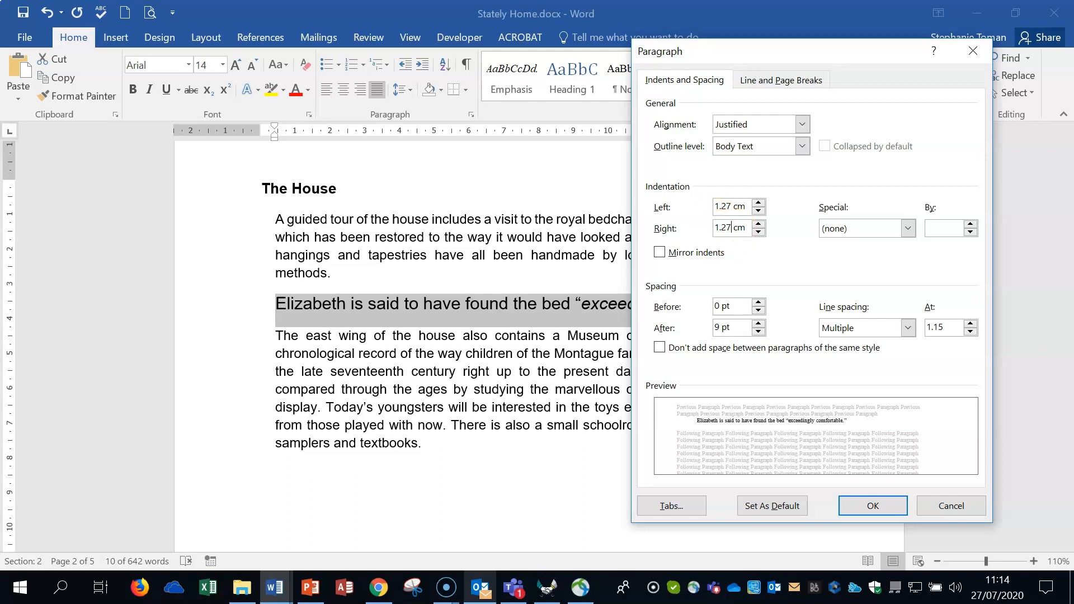
click(868, 506)
Step: Show the list of document styles and set it to display all styles
click(974, 115)
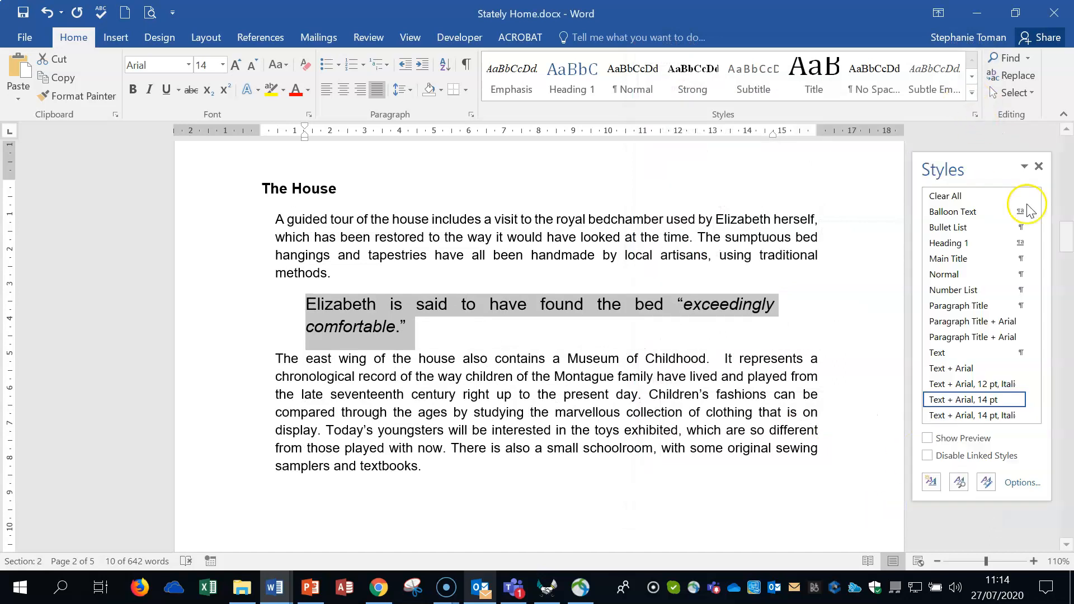
mouse_move(963, 246)
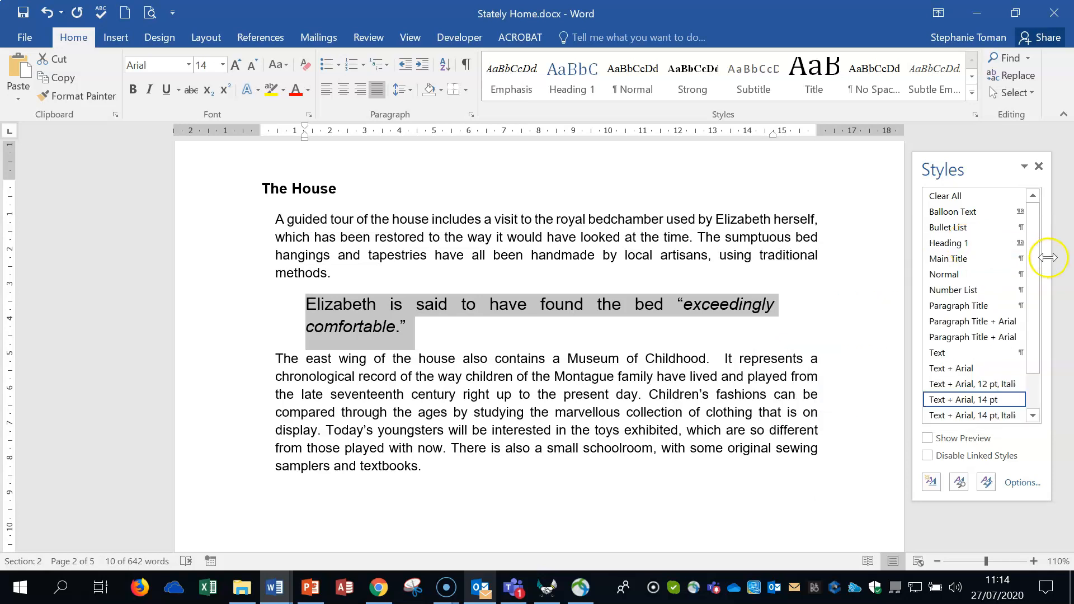
mouse_move(1044, 218)
mouse_down()
mouse_move(1043, 300)
mouse_move(1040, 235)
mouse_up()
click(1023, 484)
click(1019, 484)
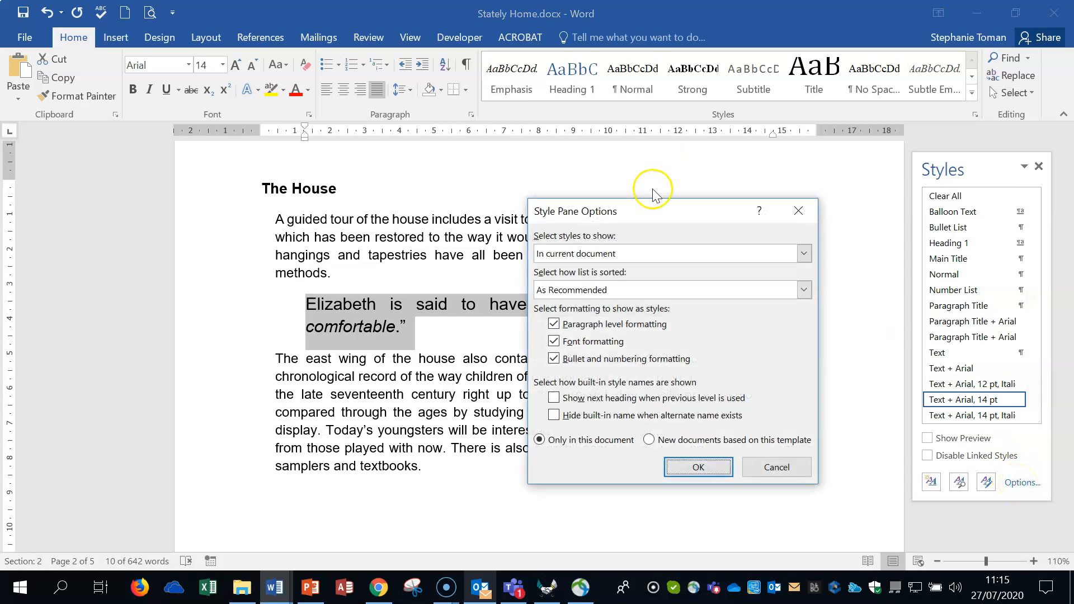
drag(660, 208, 671, 135)
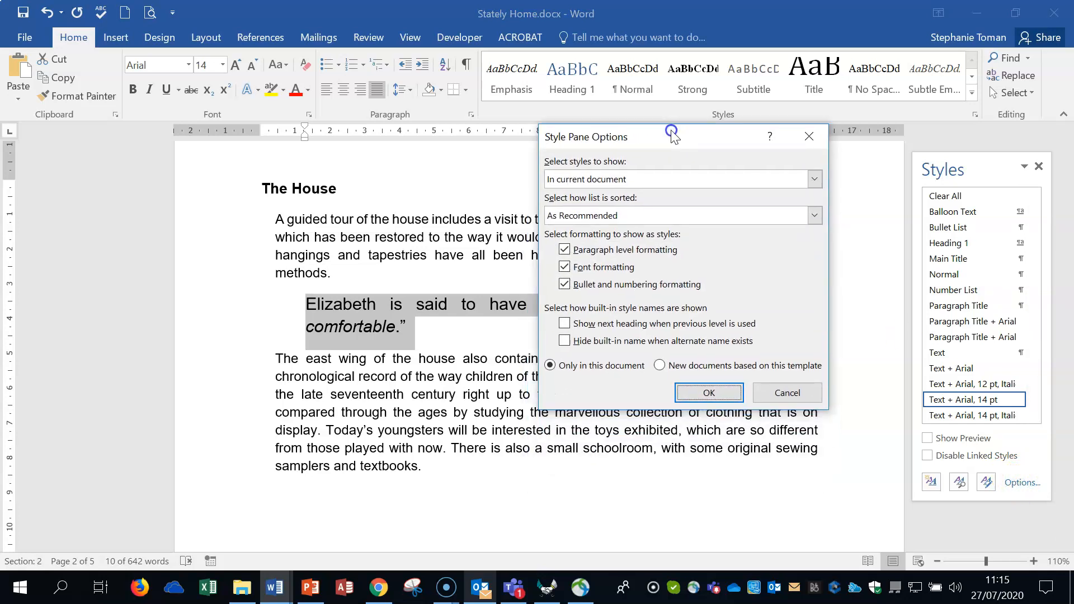
click(632, 180)
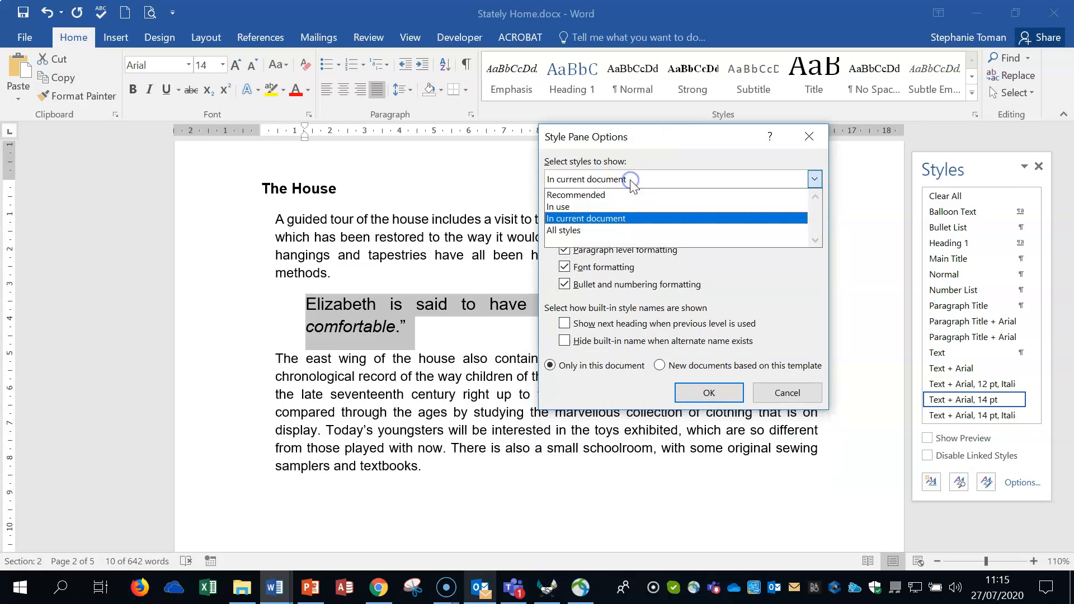
click(603, 234)
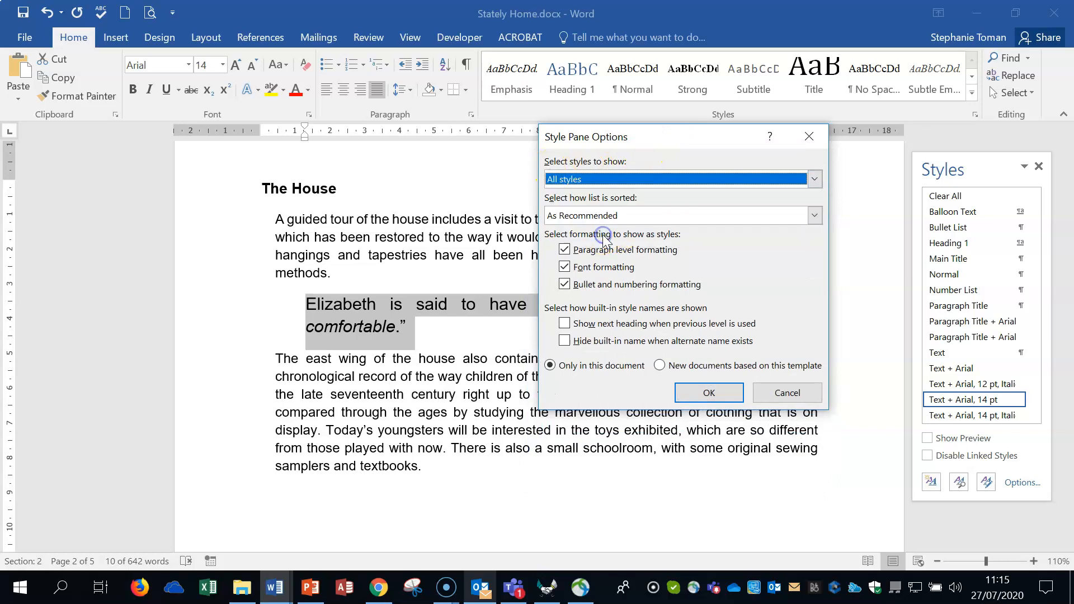
click(709, 393)
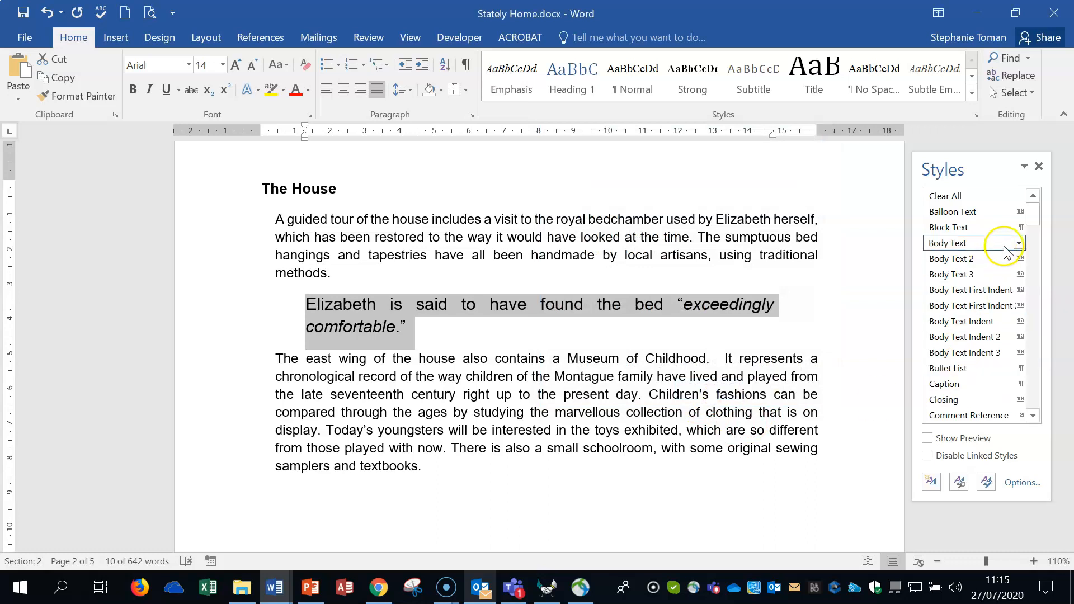
Step: Update the Heading 3 style to match the selected "Elizabeth is said" paragraph
drag(1034, 221, 1039, 258)
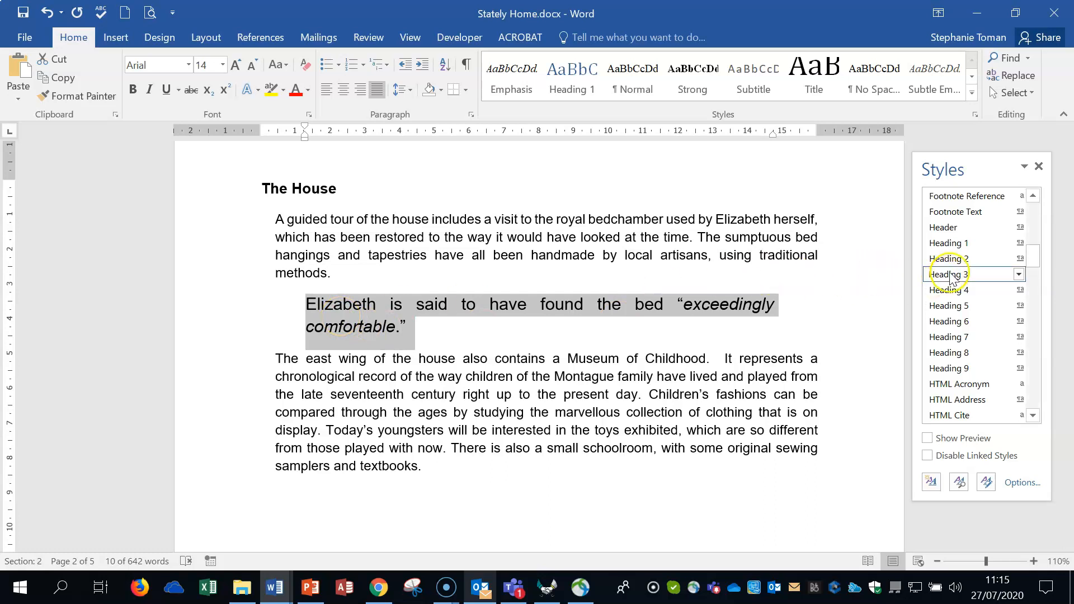
mouse_move(950, 278)
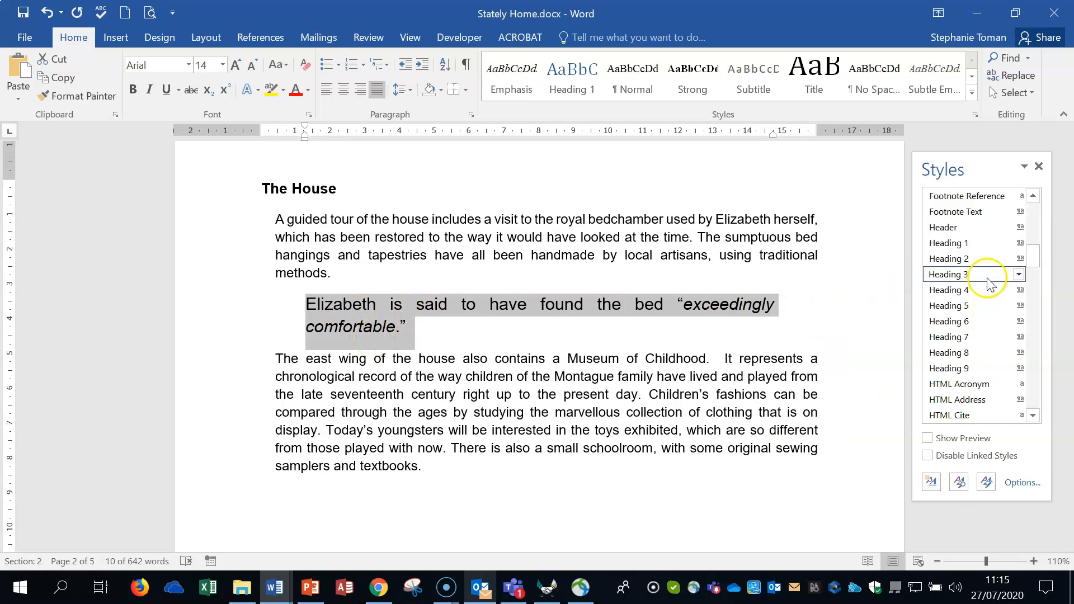
mouse_move(983, 275)
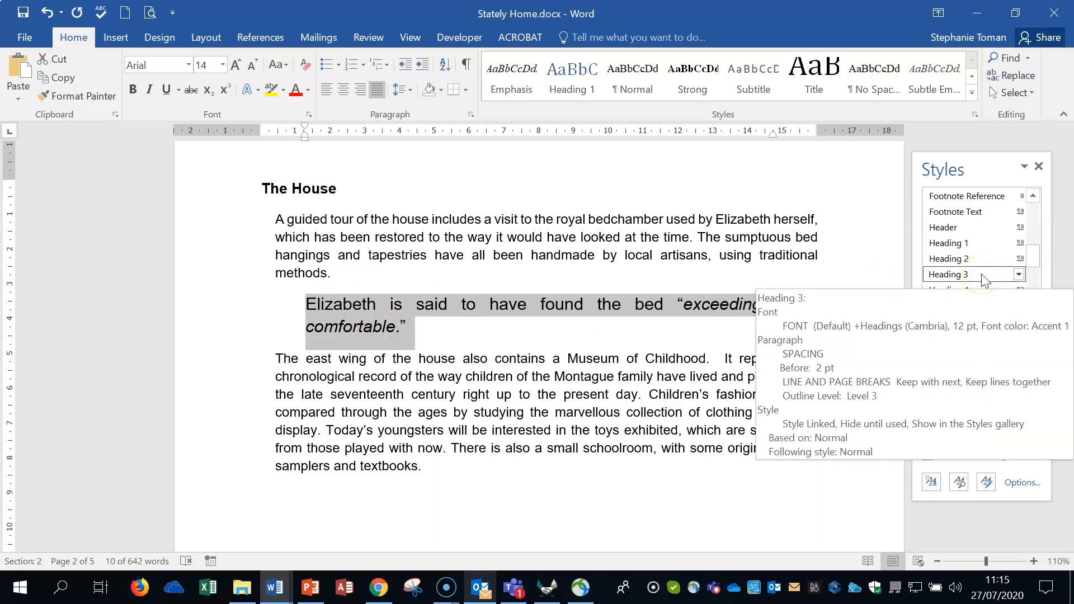
click(1018, 274)
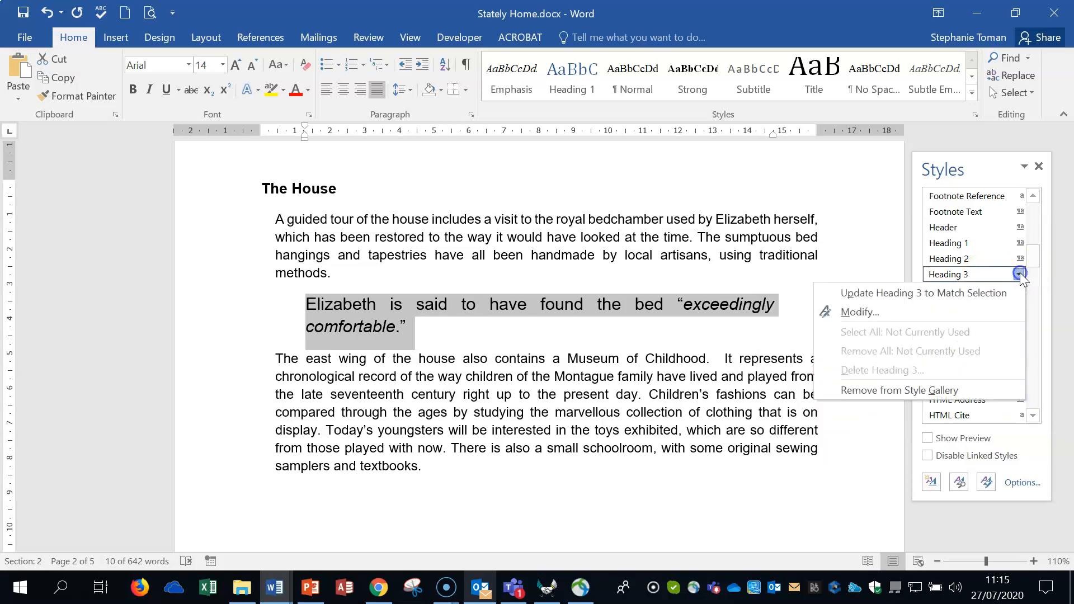
click(971, 293)
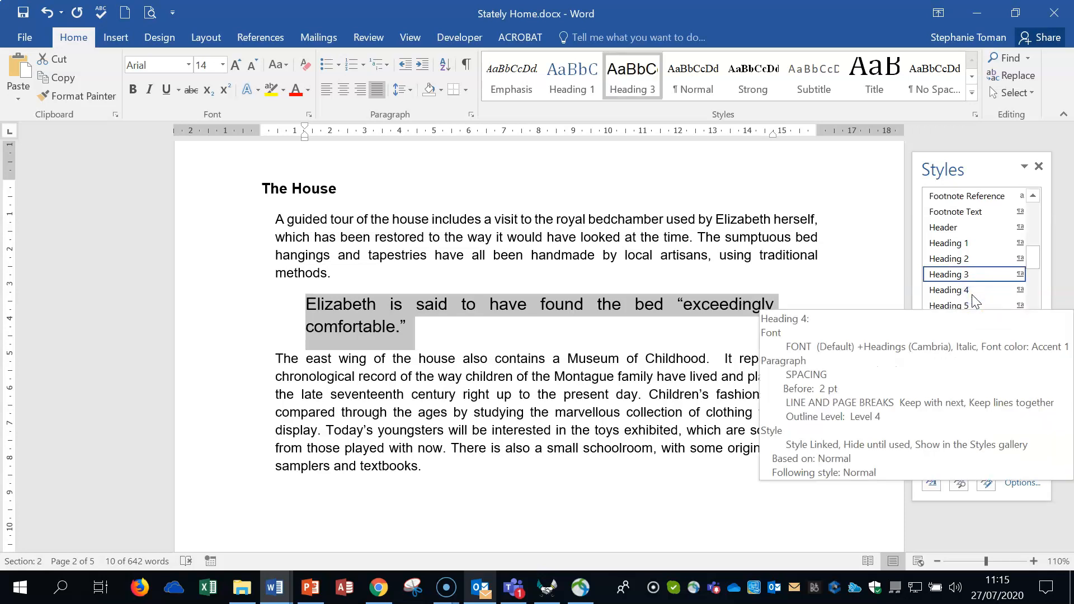
Step: Try the Heading 3 style on the paragraph starting "The east wing of the house" and undo it
click(622, 394)
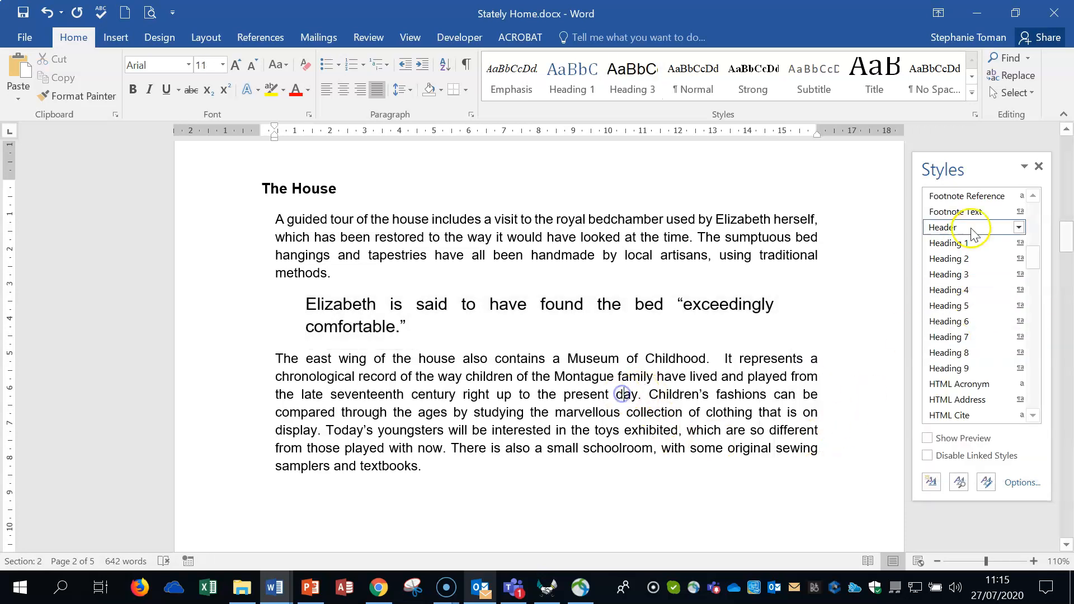
click(953, 275)
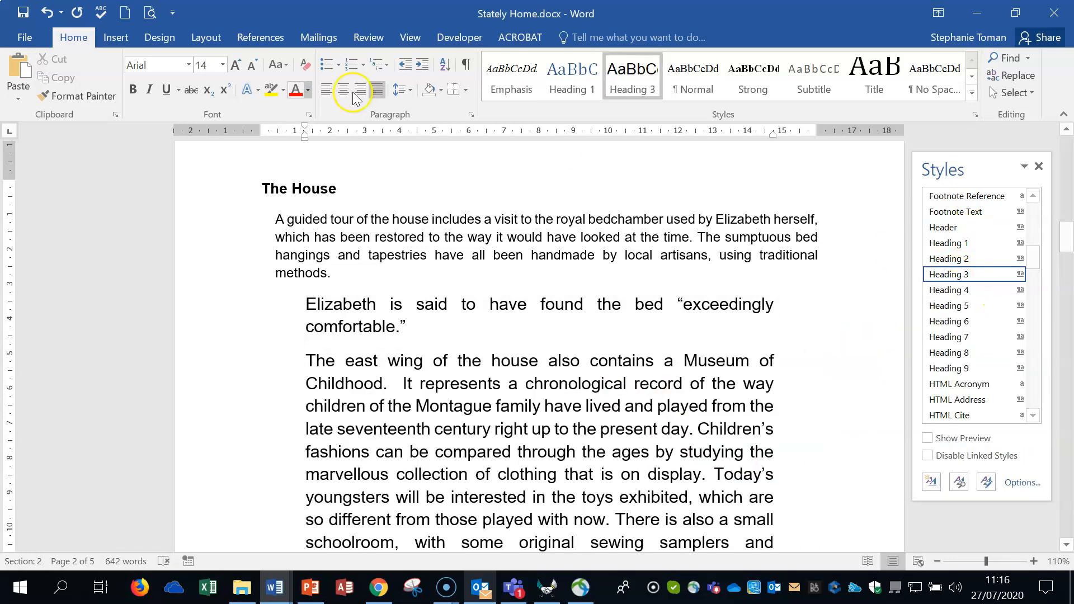
click(46, 13)
click(434, 328)
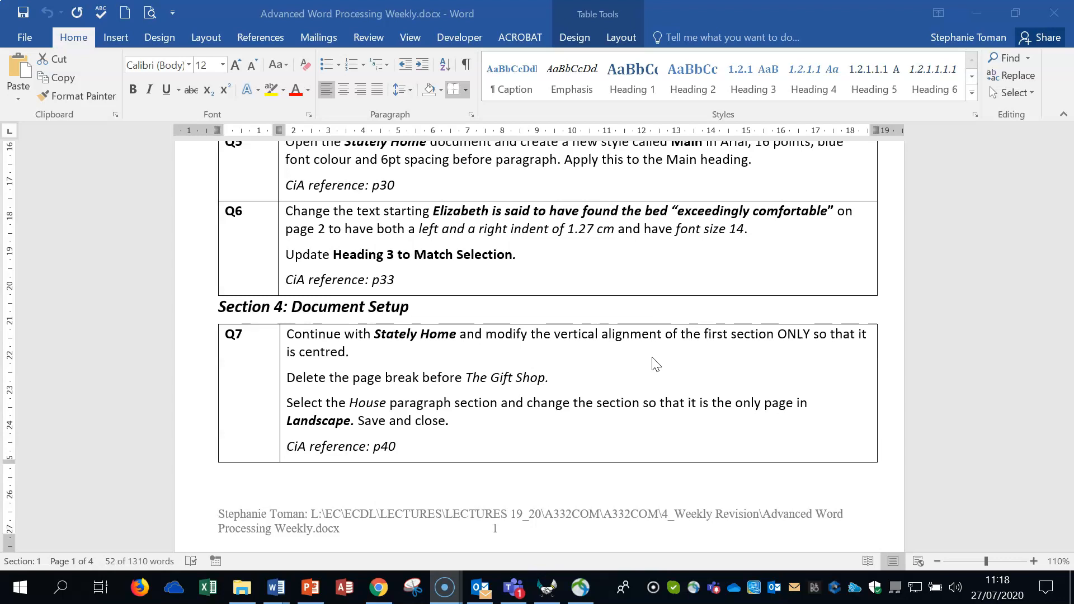
Step: Return from Advanced Word Processing Weekly.docx to Stately Home.docx and close the list of styles
click(979, 12)
click(974, 11)
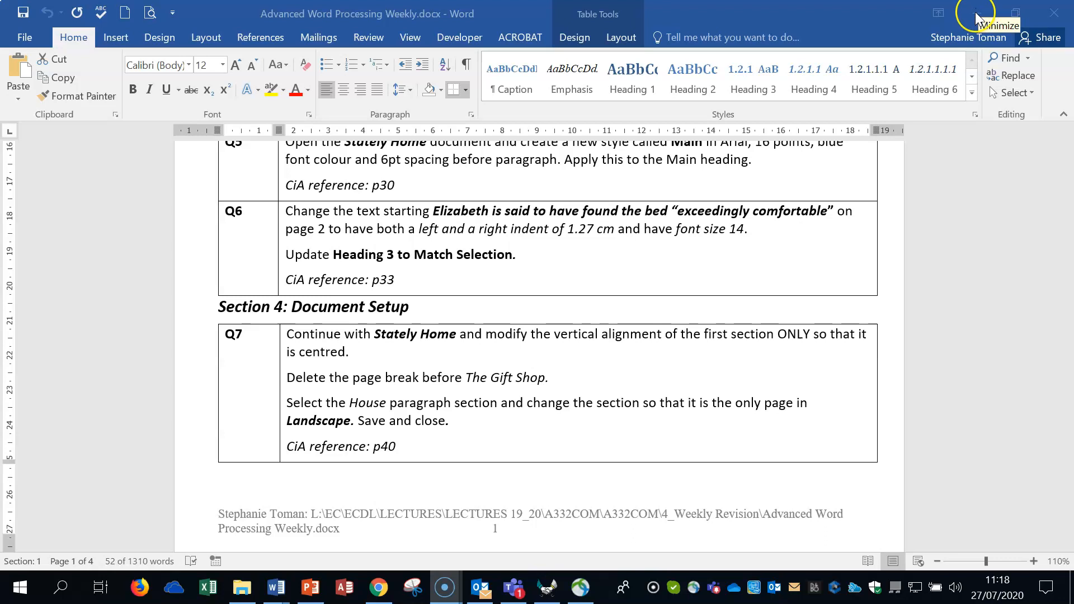
click(977, 16)
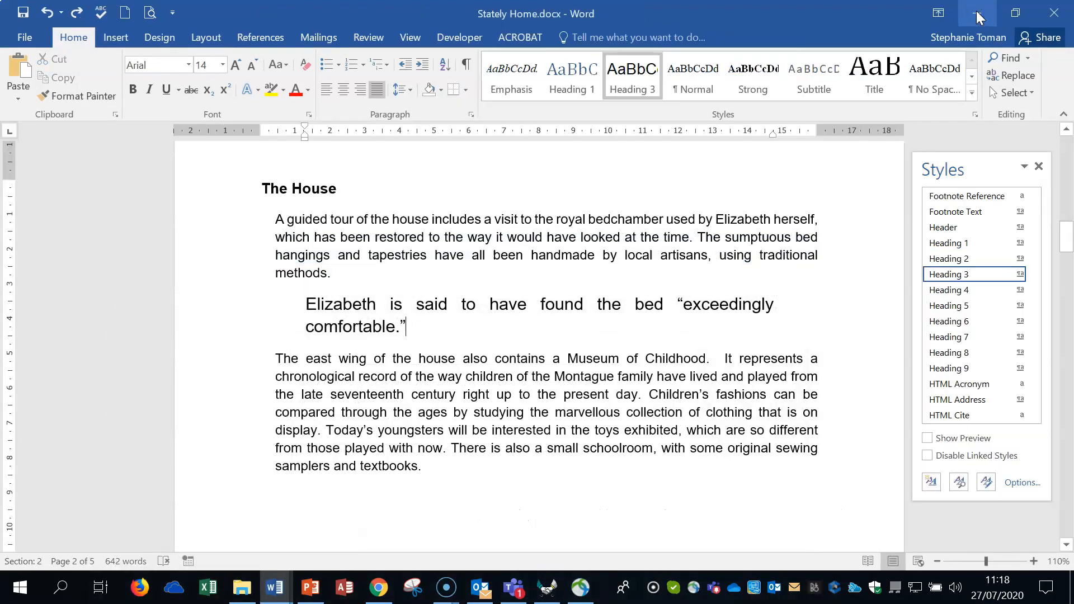
click(687, 374)
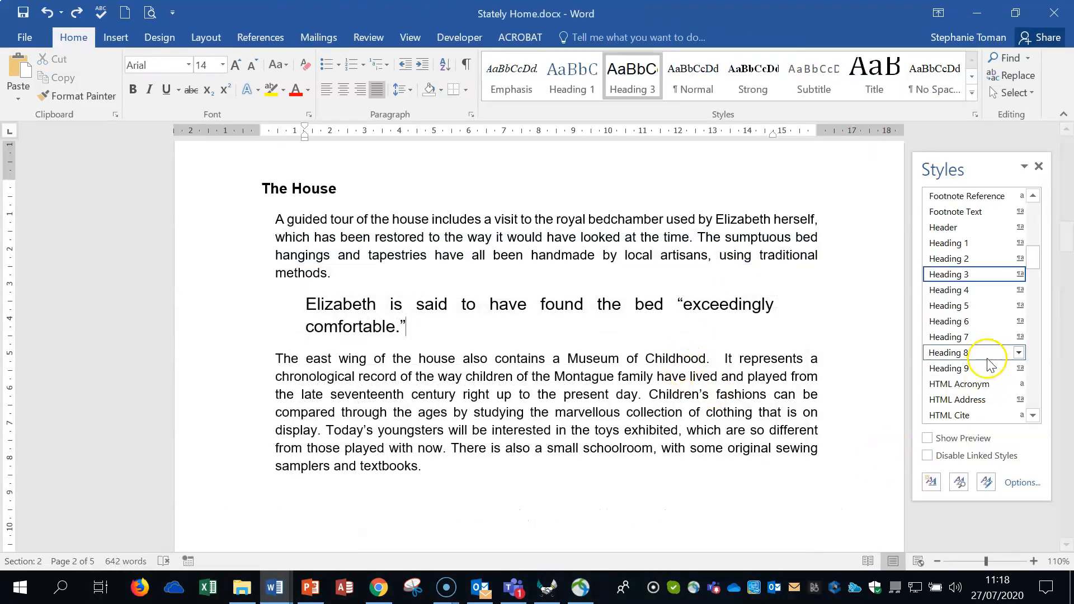
click(1039, 164)
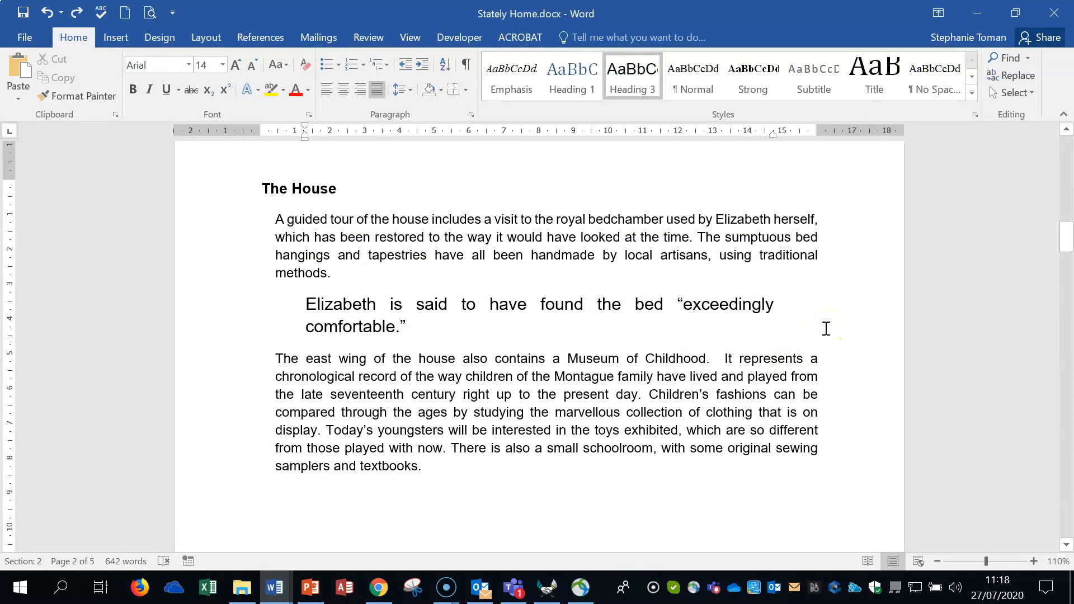
Step: Use Go To to jump to section 1 of Stately Home.docx
right_click(39, 561)
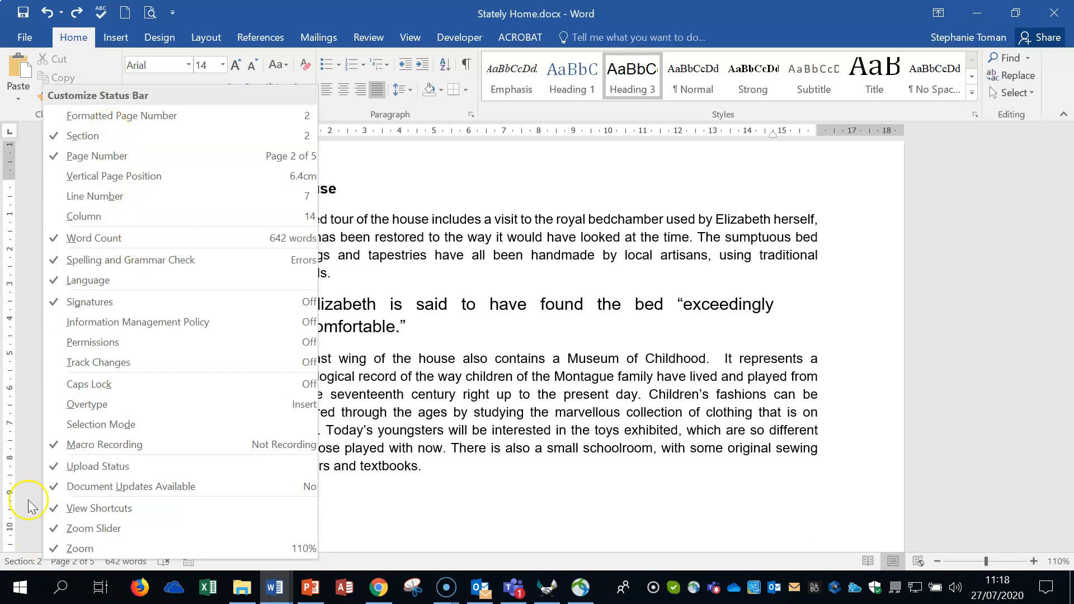
click(35, 561)
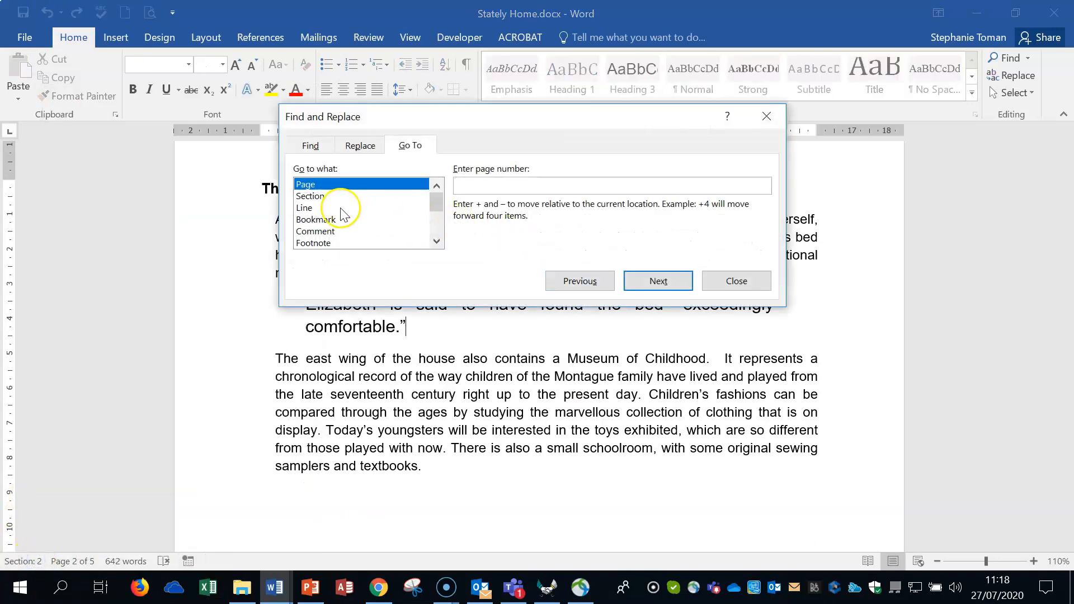
click(323, 197)
click(492, 186)
text(1)
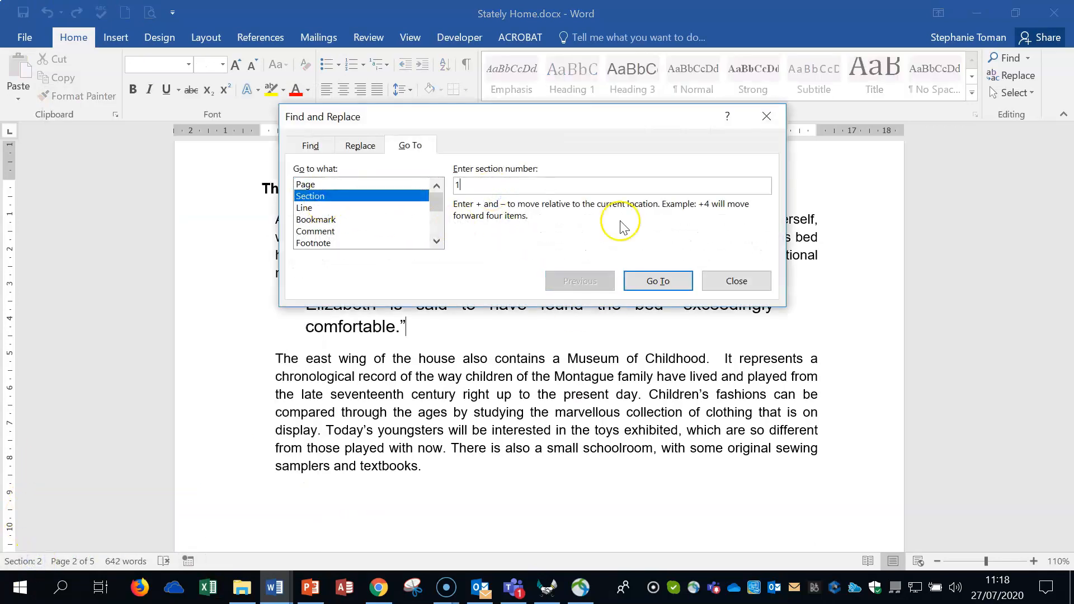
click(653, 280)
click(736, 281)
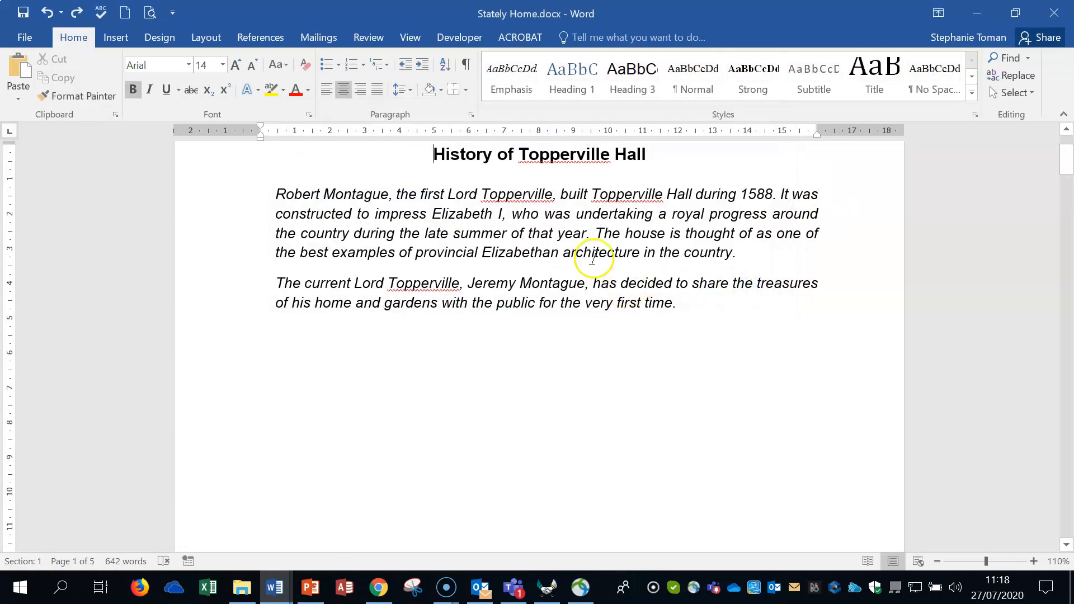
scroll(492, 238, up, 2)
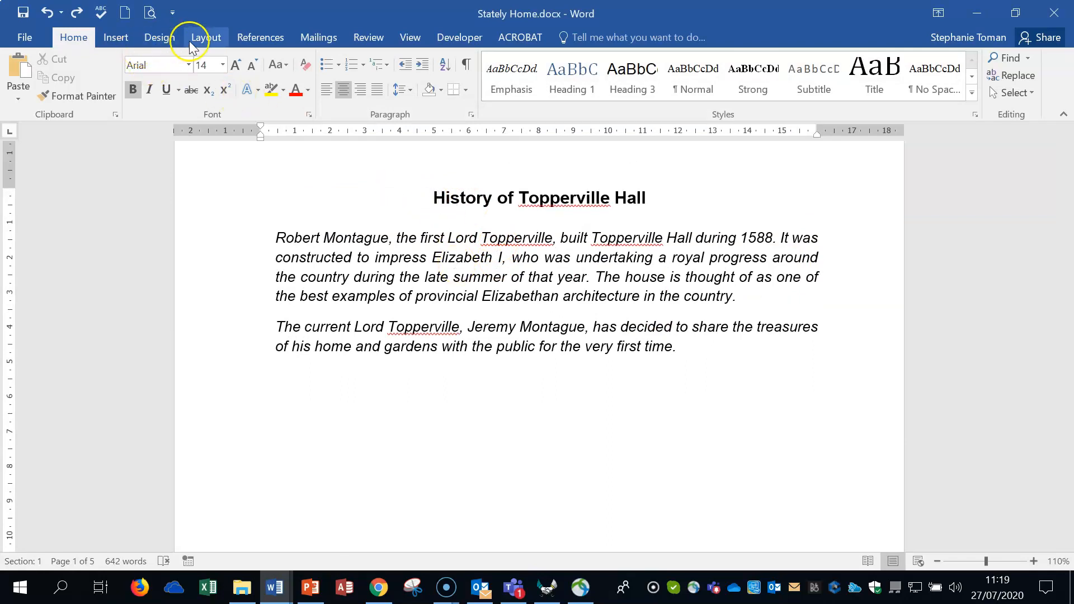
Step: Set the page vertical alignment to Center, applied only to this section containing "History of Topperville Hall"
click(205, 37)
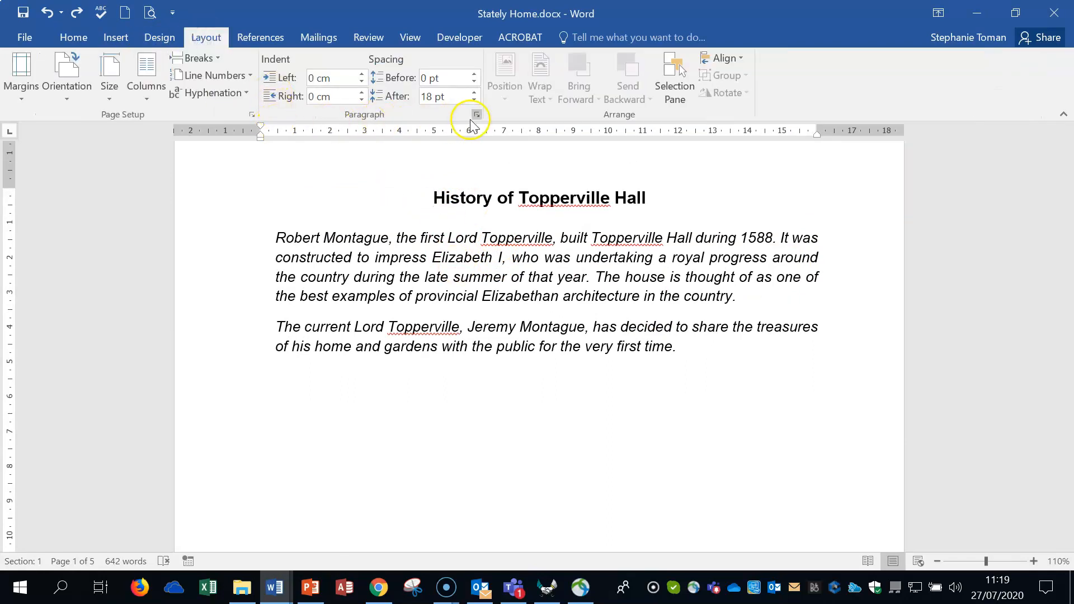
click(251, 115)
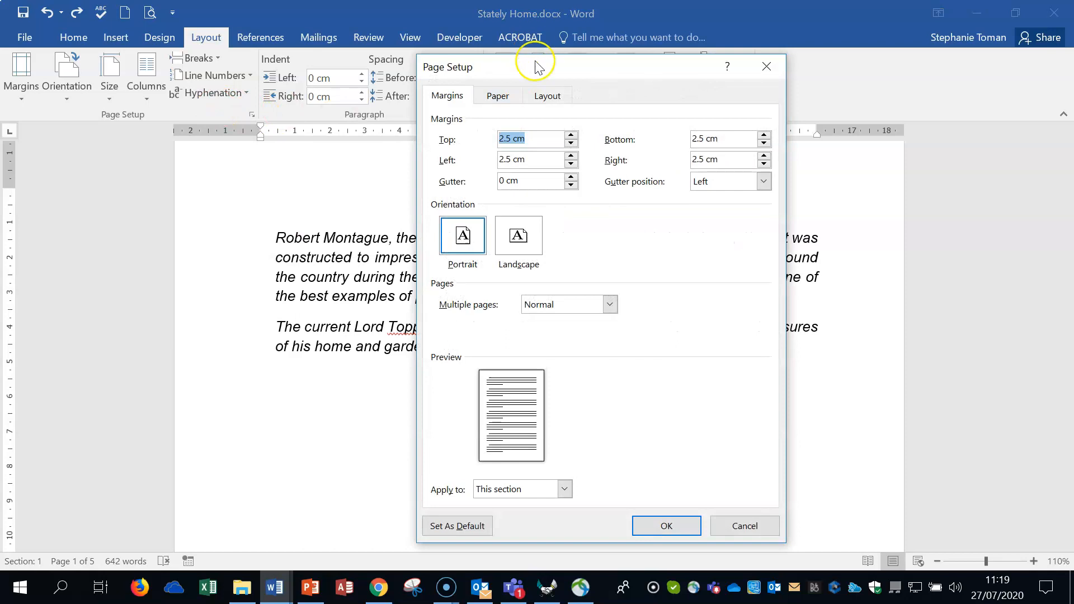
drag(538, 65, 578, 49)
click(593, 82)
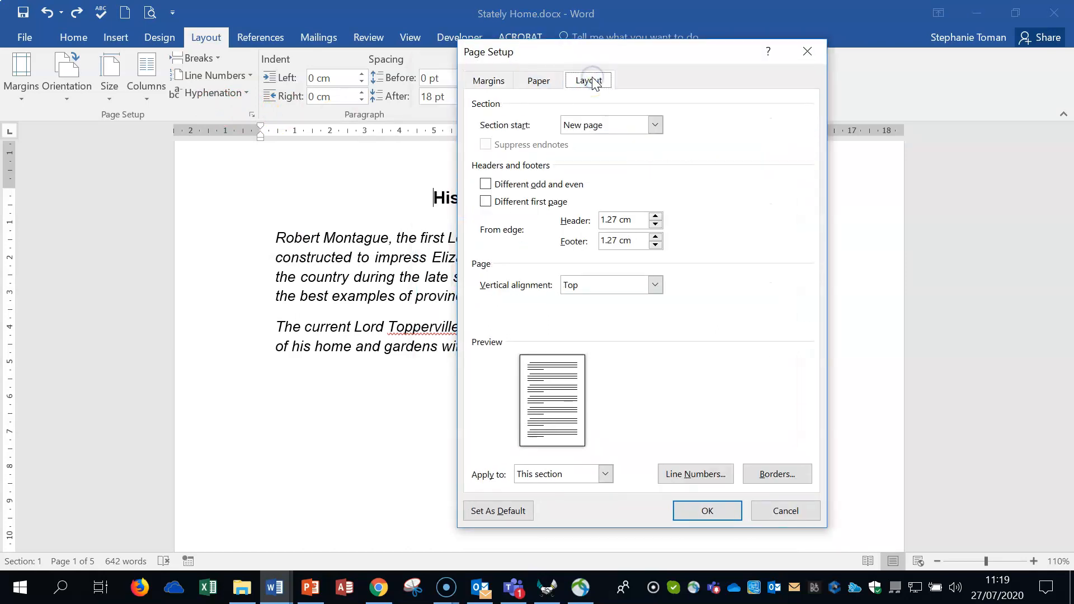
click(655, 285)
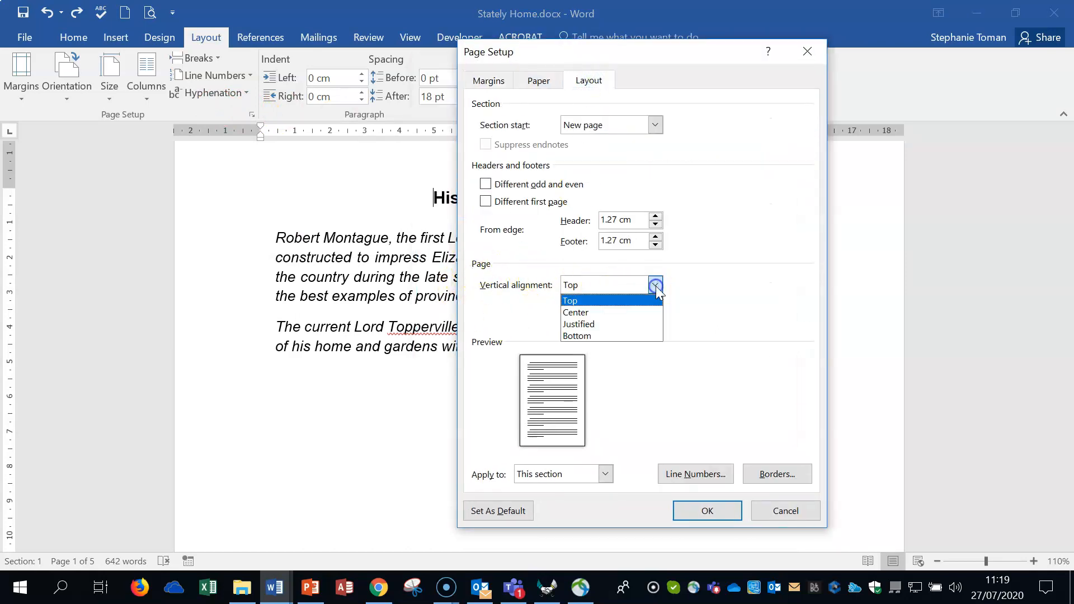
click(640, 310)
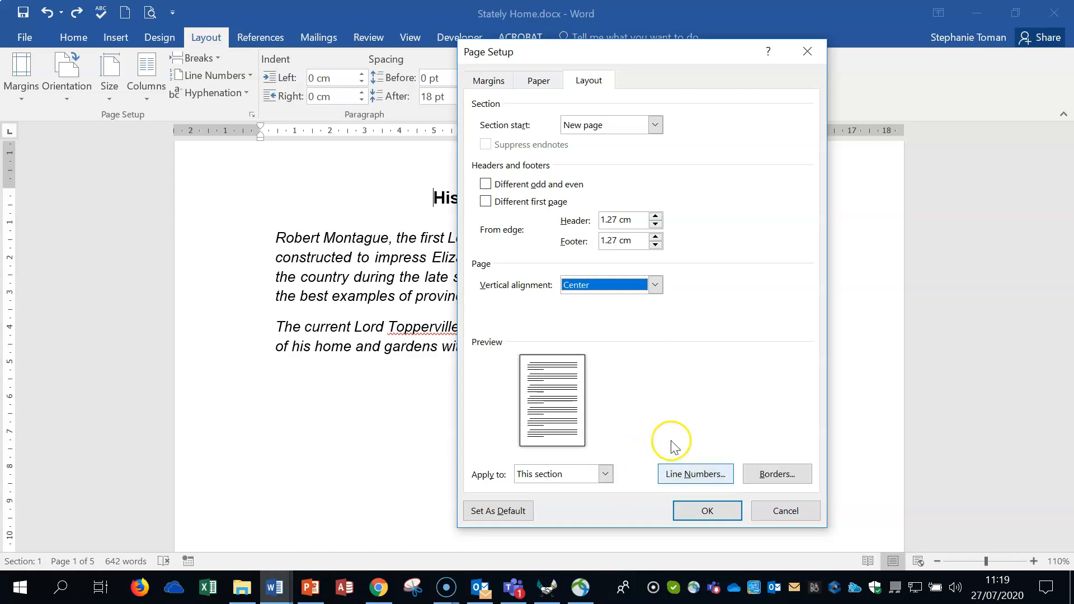
click(724, 512)
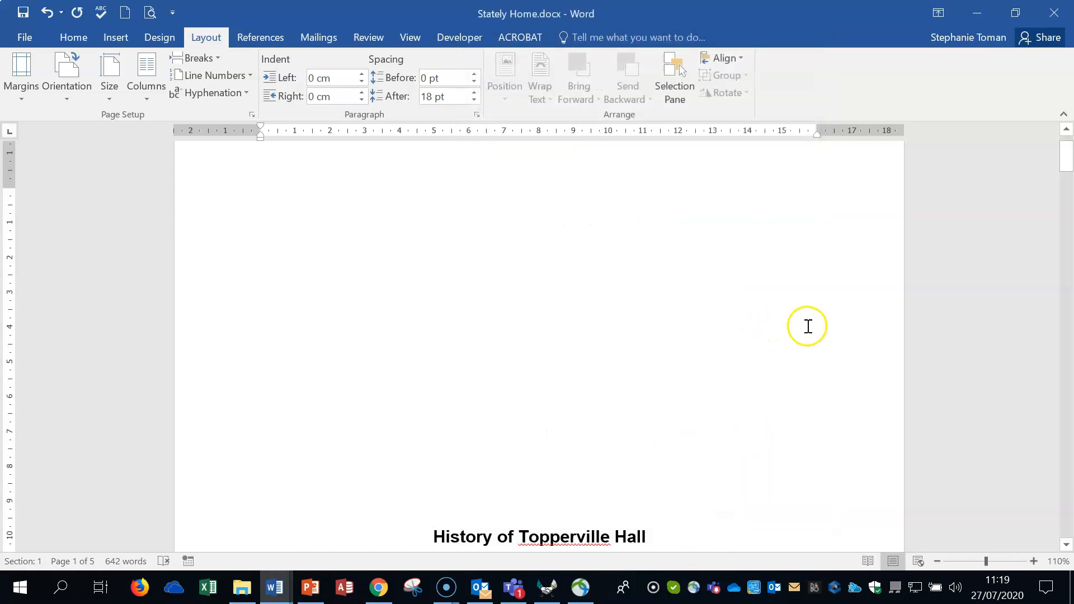
scroll(807, 326, down, 7)
scroll(815, 331, up, 3)
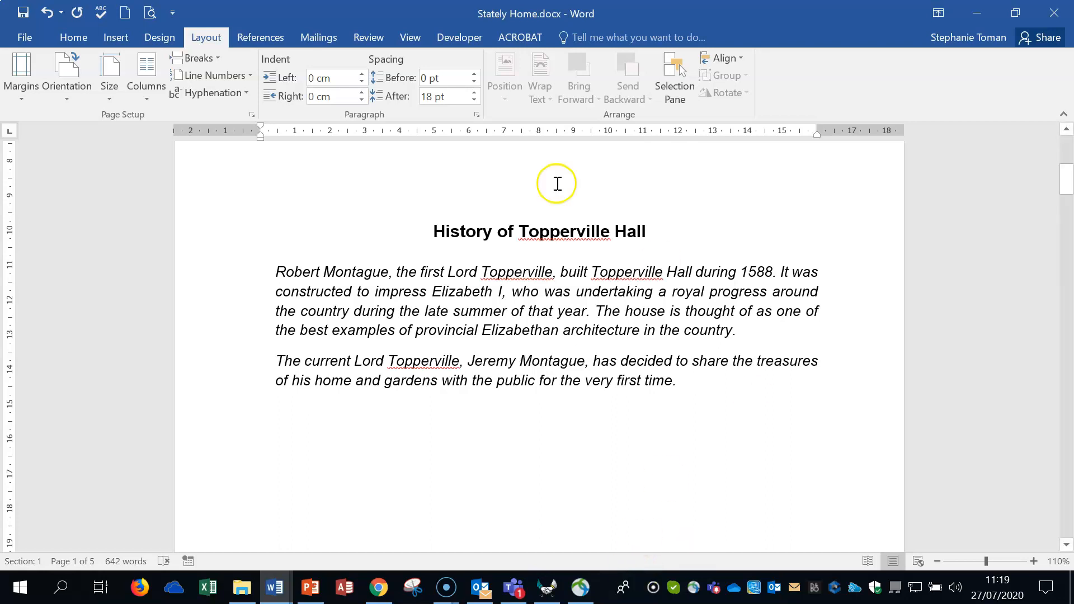
click(78, 38)
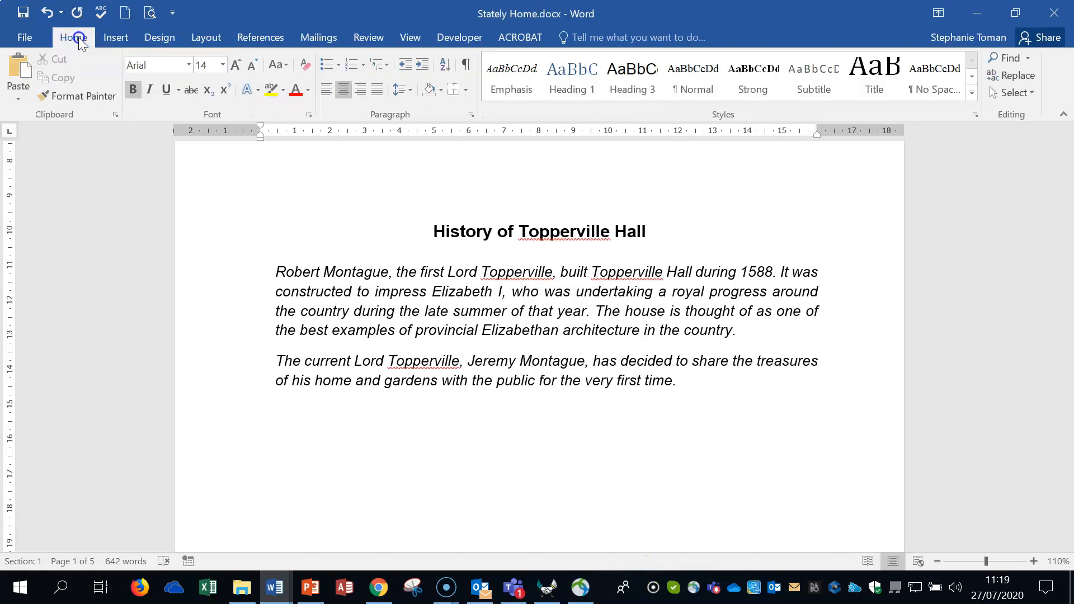
Step: Show the formatting marks and delete the page break above the "Gift Shop" heading
click(466, 66)
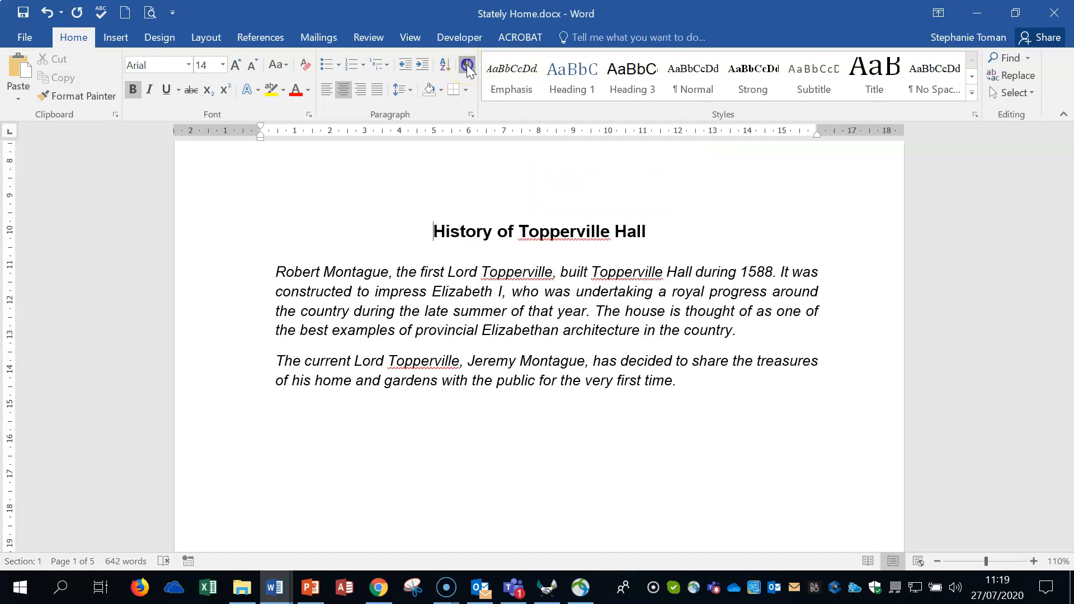
drag(1067, 185, 1064, 446)
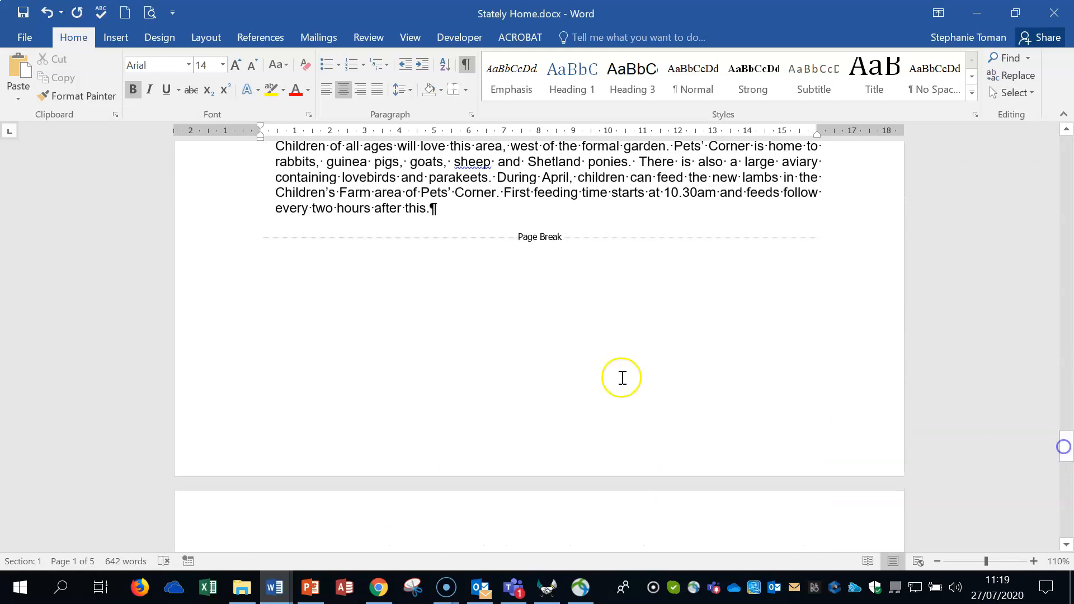
click(261, 238)
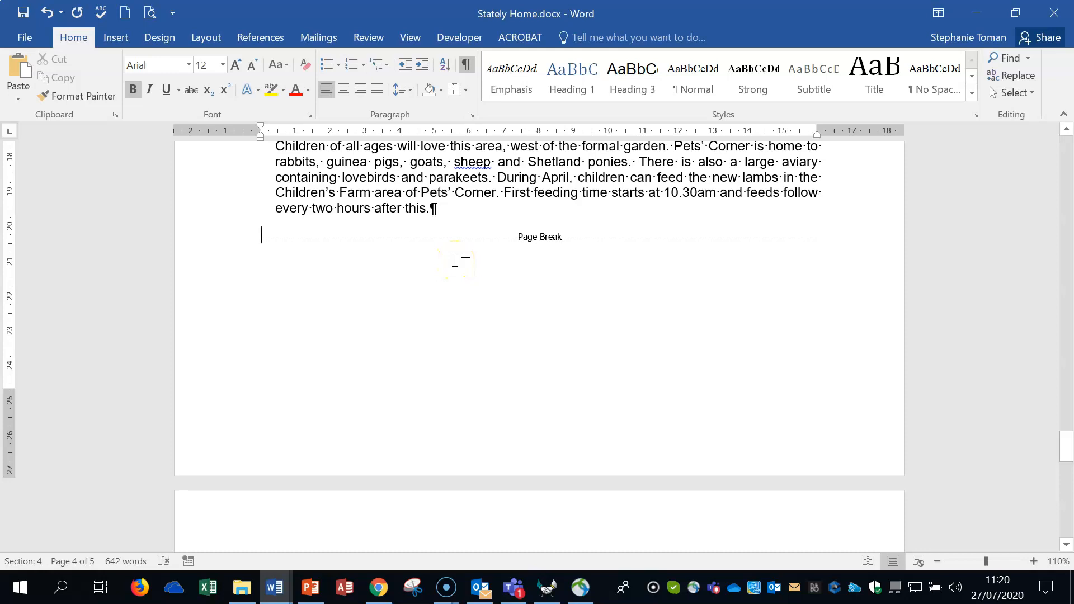
click(822, 233)
key(Return)
key(BackSpace)
click(262, 235)
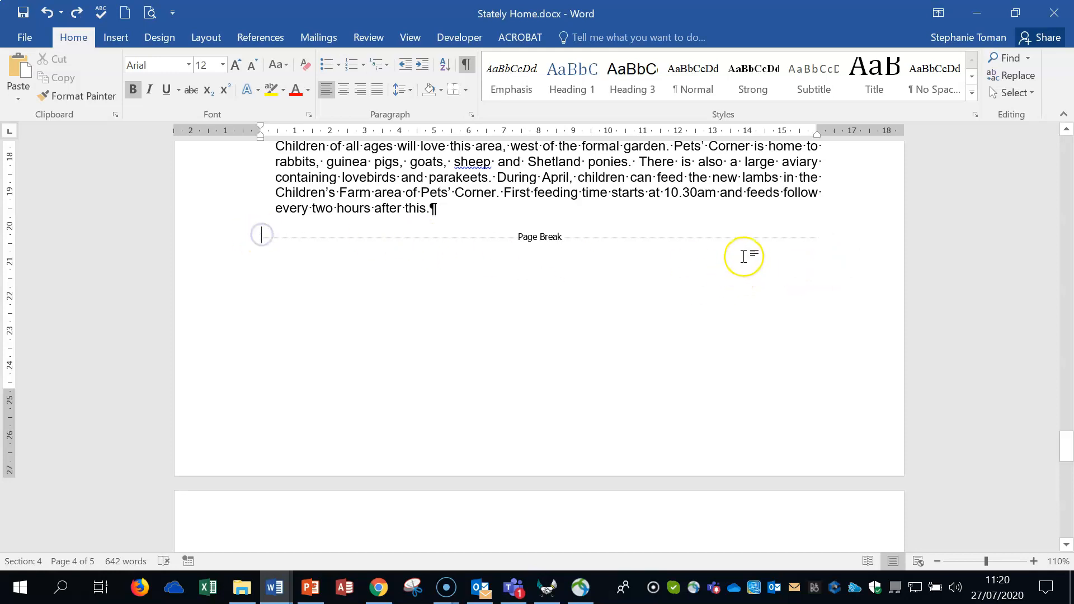
click(570, 235)
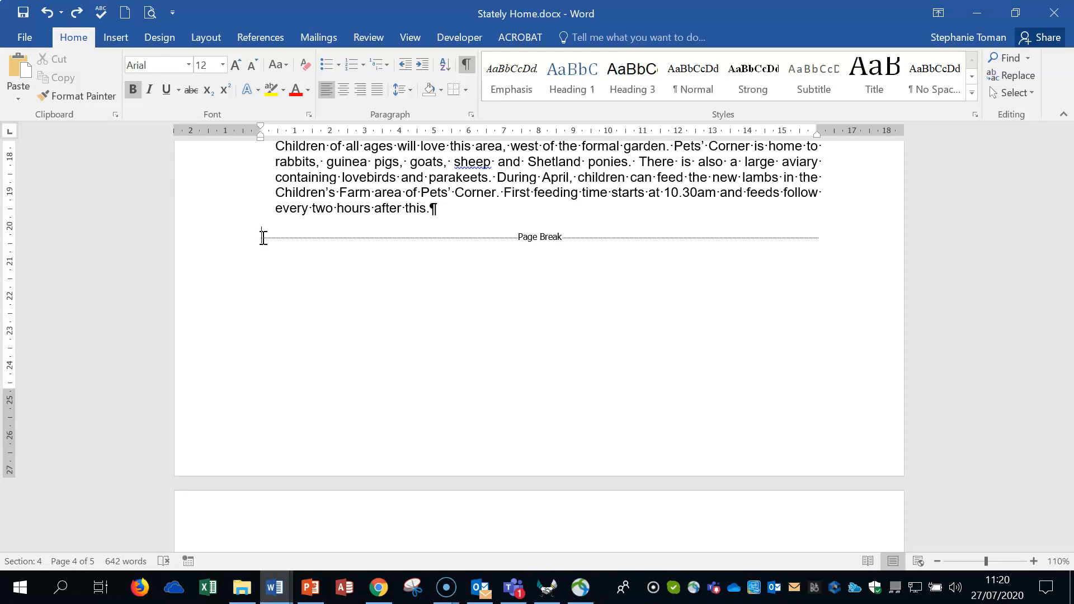
key(Delete)
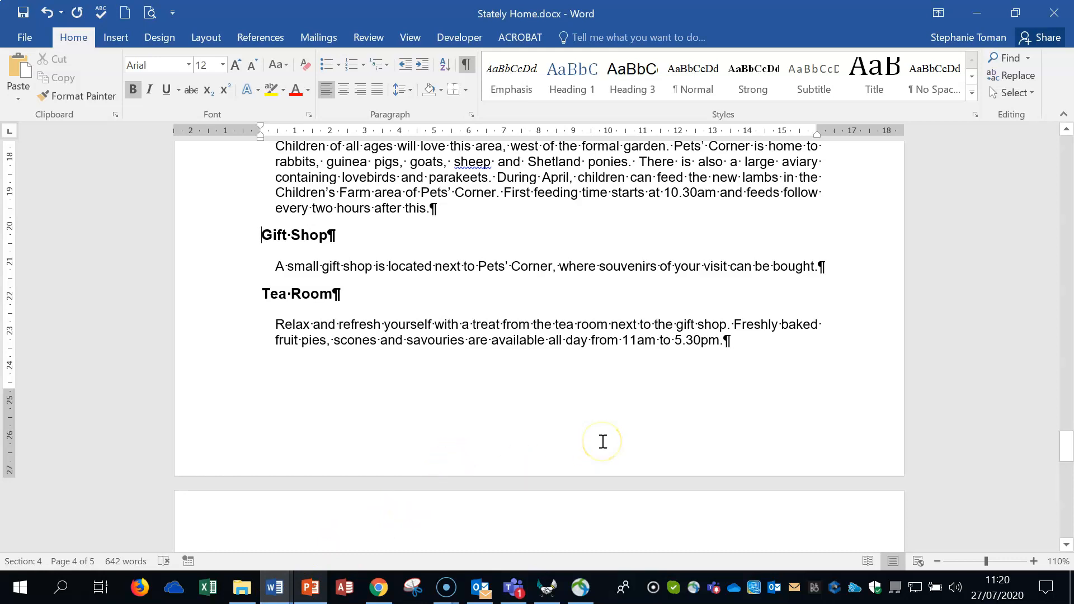
Step: Change the orientation of the section containing "The House" to landscape
scroll(603, 441, up, 15)
scroll(603, 442, up, 10)
scroll(603, 440, up, 7)
click(255, 239)
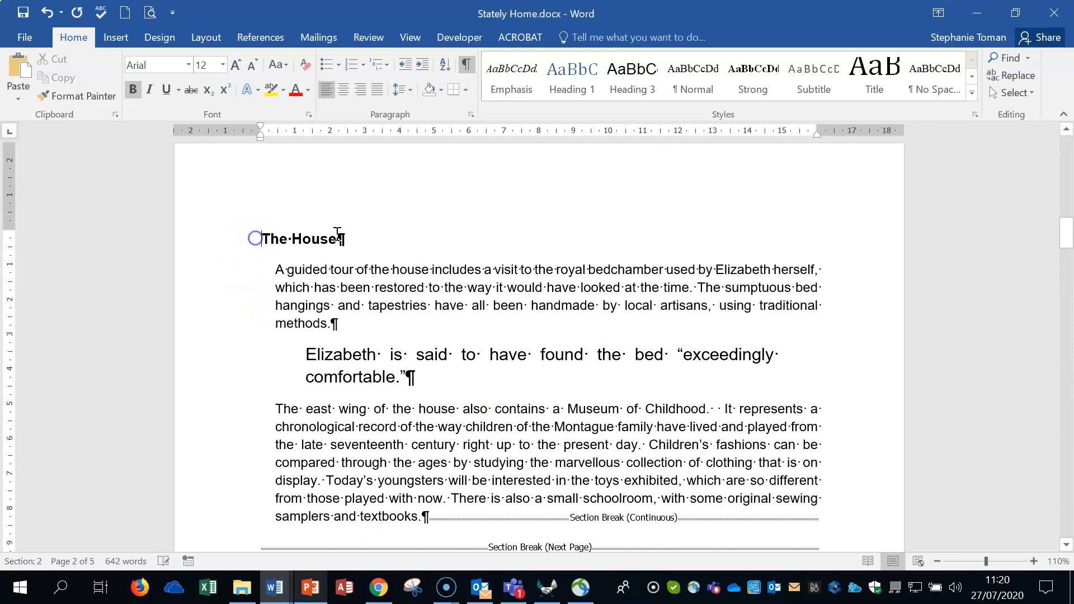
click(362, 227)
scroll(537, 392, down, 1)
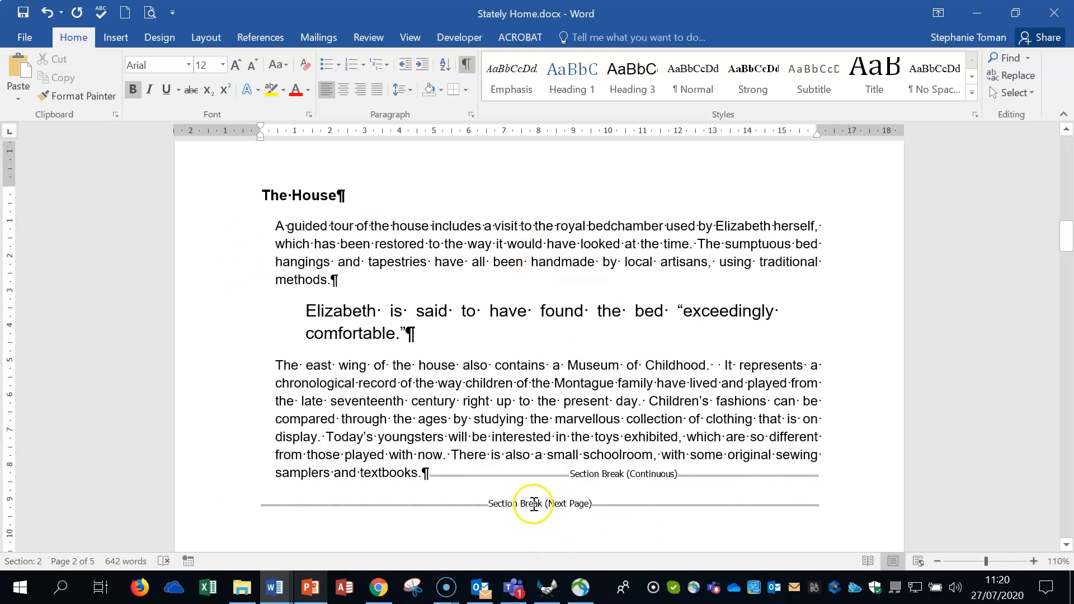
scroll(520, 335, up, 1)
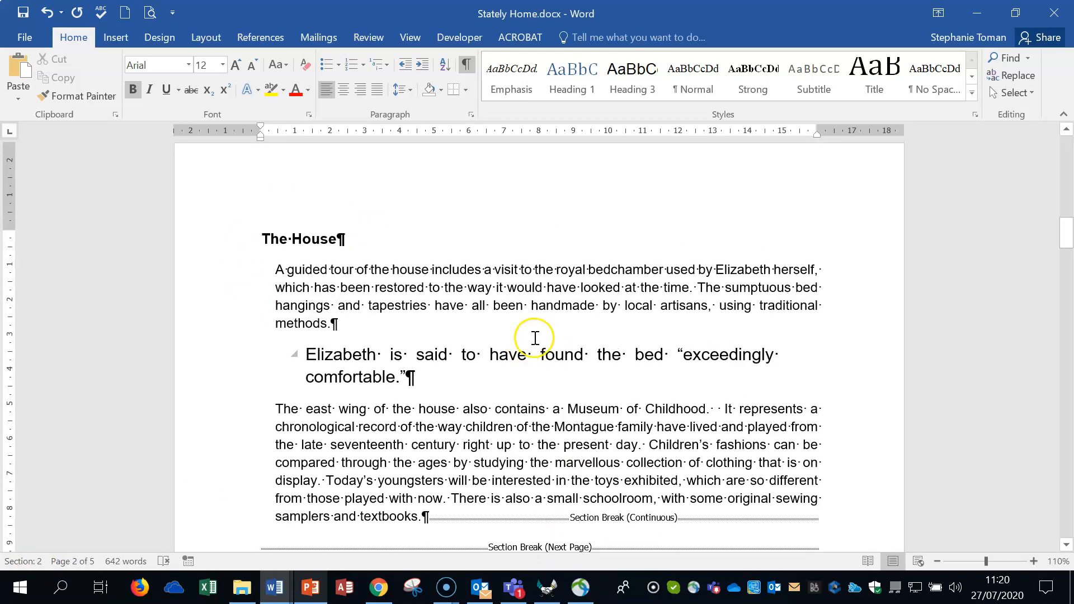
click(207, 37)
click(61, 101)
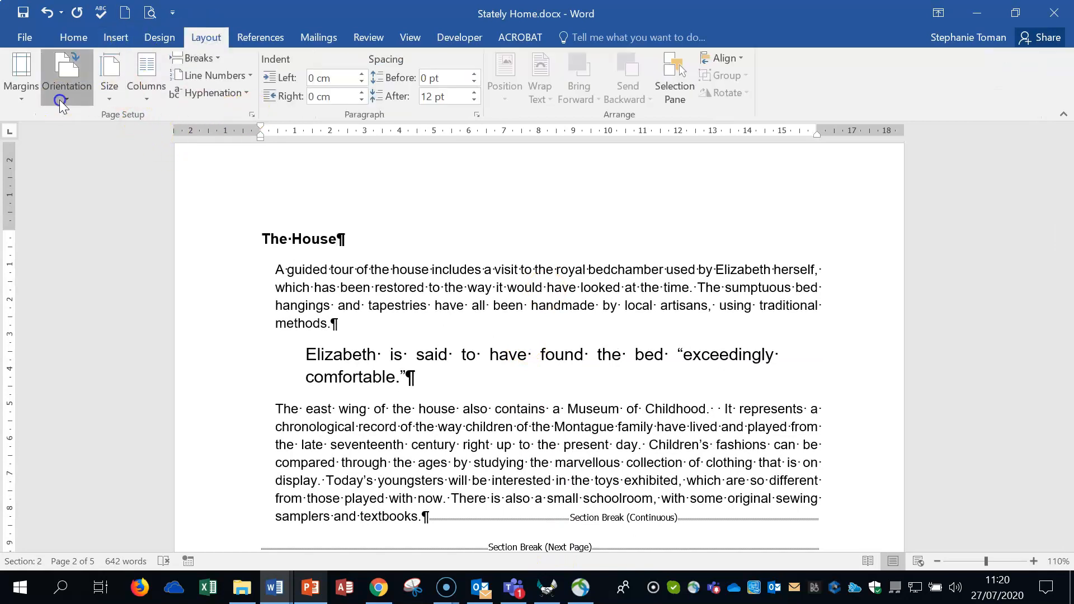
click(90, 159)
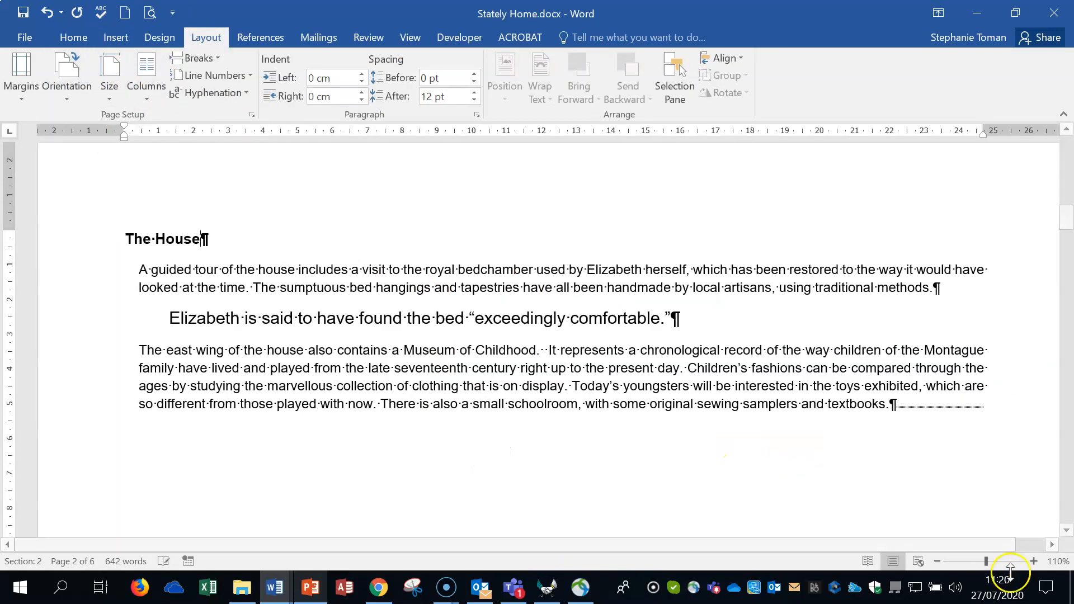
Step: Zoom the document out to 50% to examine the portrait and landscape pages side by side
click(938, 561)
click(937, 561)
click(937, 561)
click(937, 560)
click(937, 561)
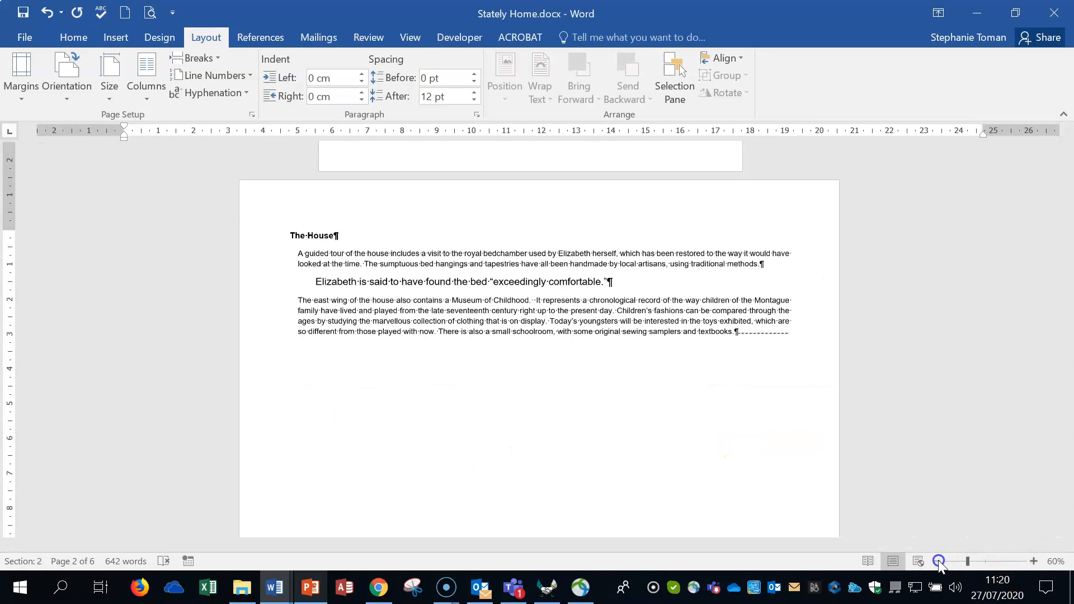
click(938, 561)
double_click(902, 444)
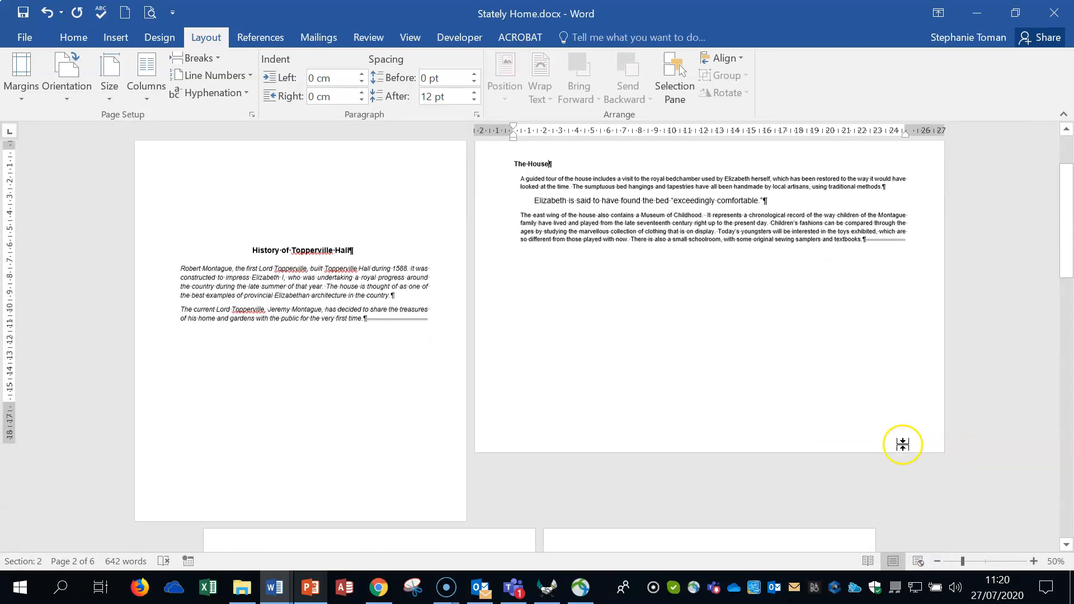
double_click(902, 444)
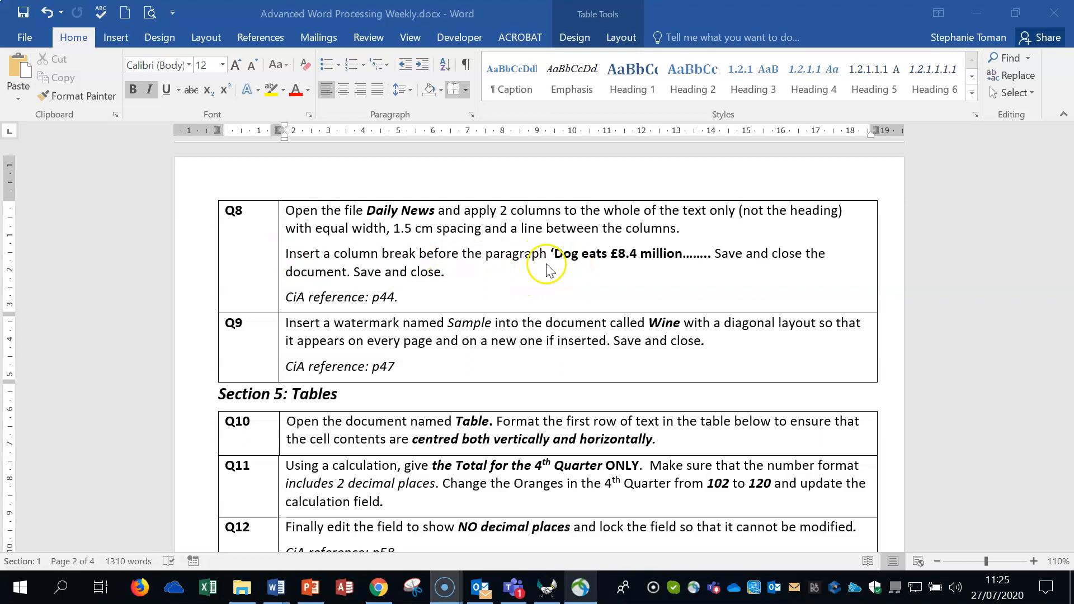
Step: Open Daily News.docx from the Weekly Revision Workfiles folder and bring it to the front
click(977, 12)
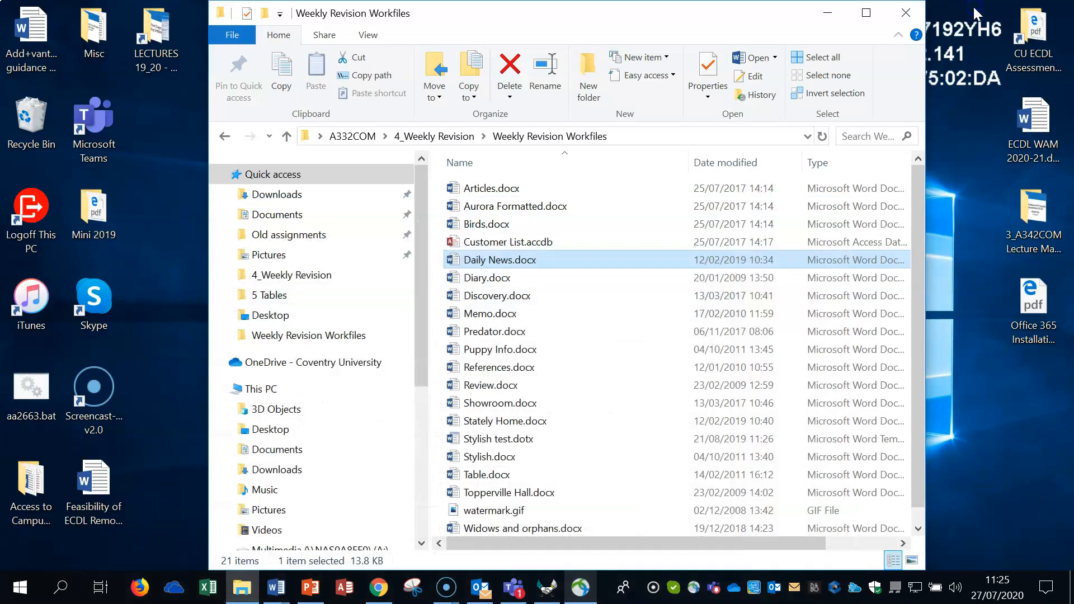
double_click(484, 261)
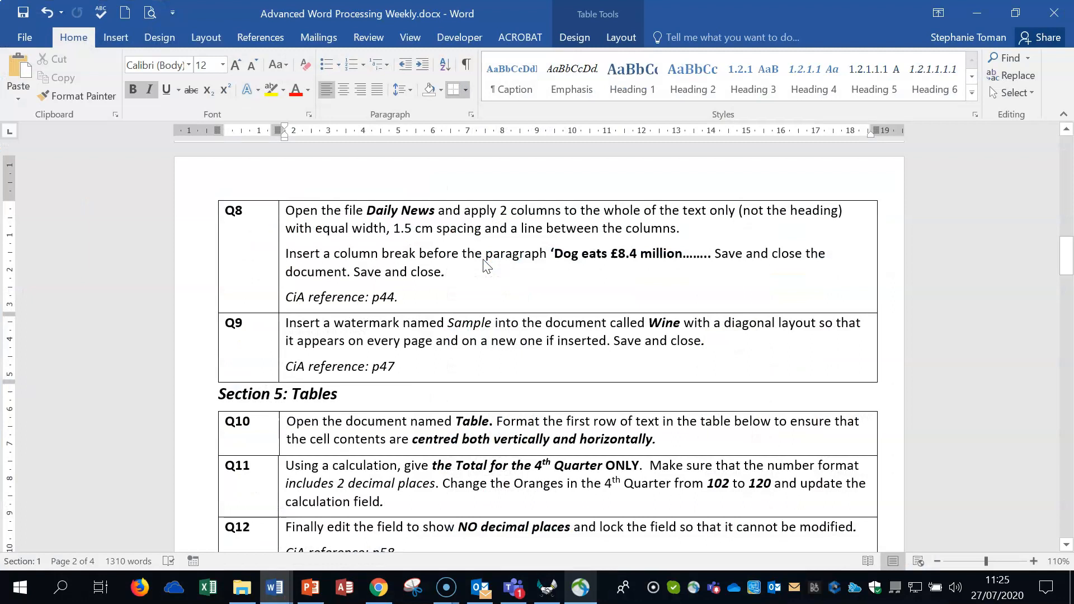
click(973, 12)
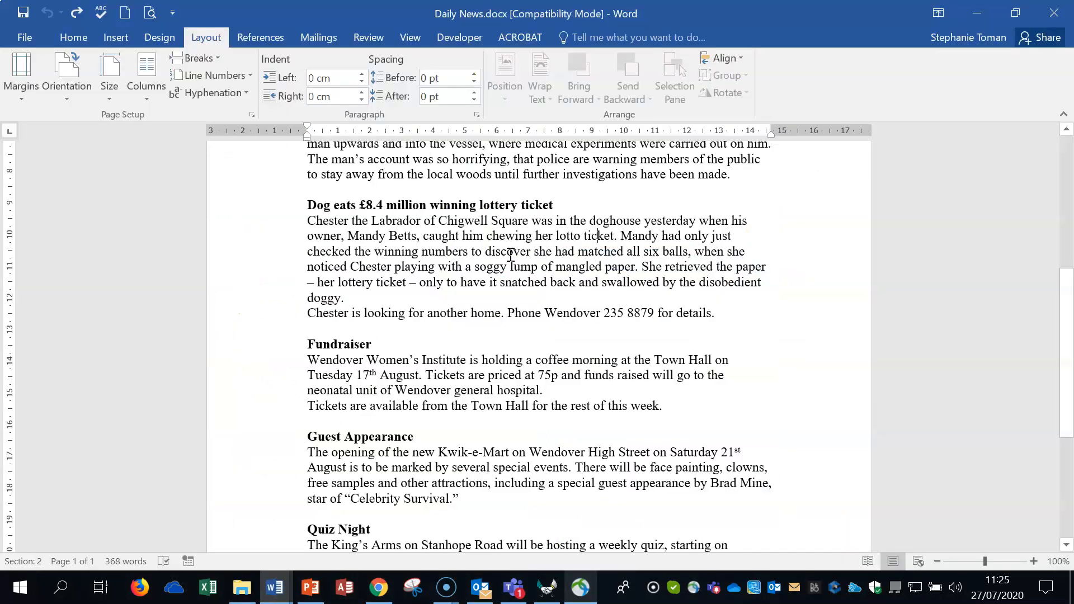
Step: Reveal the formatting marks to check for breaks between the "Daily News" title and "Man abducted by aliens", and hide them again
scroll(594, 363, up, 3)
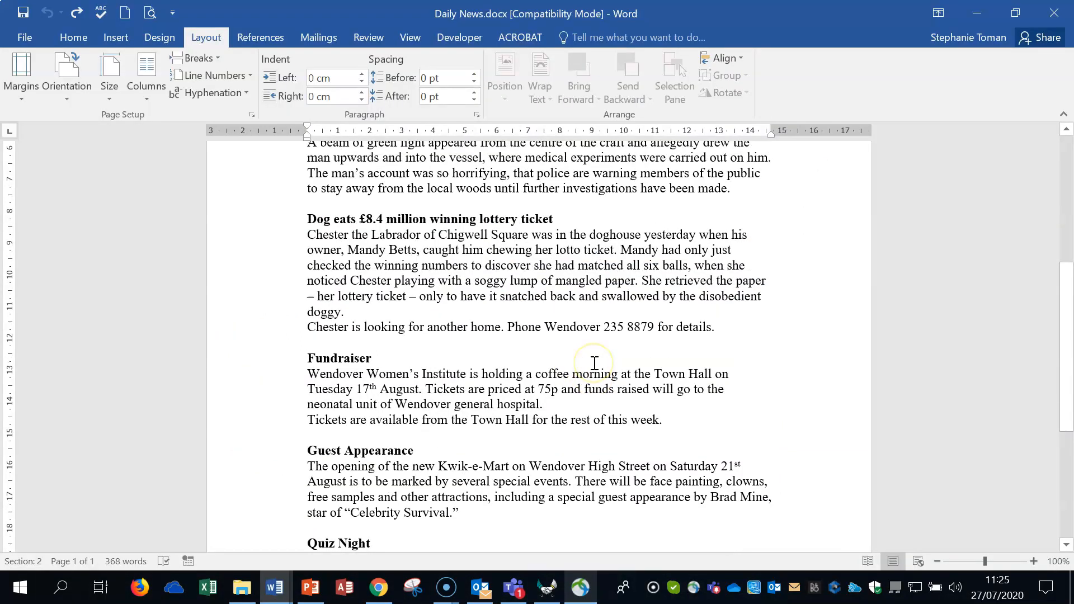
scroll(594, 364, up, 1)
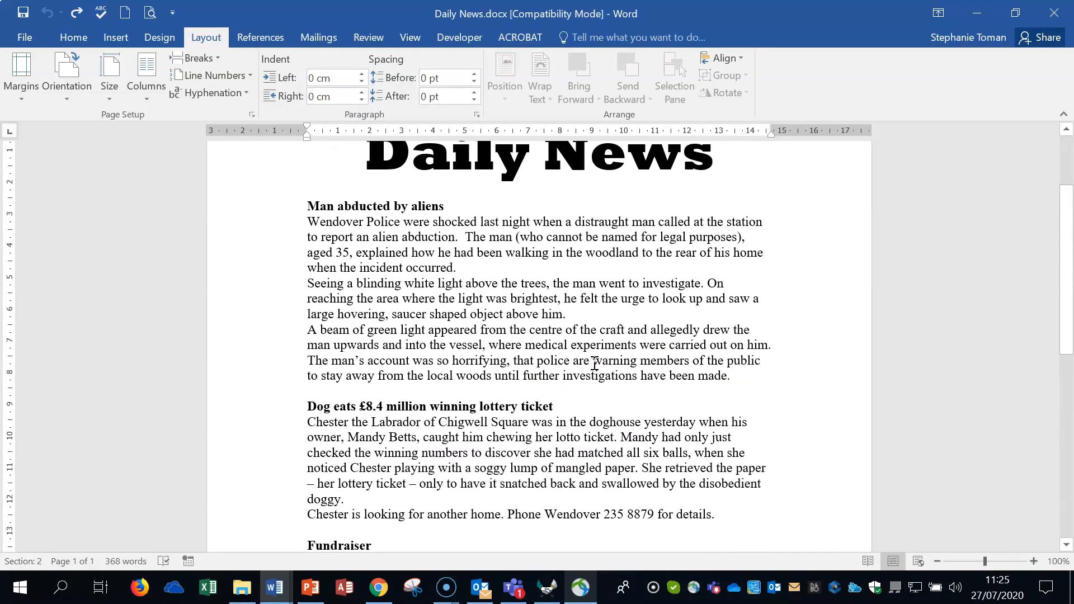
click(304, 205)
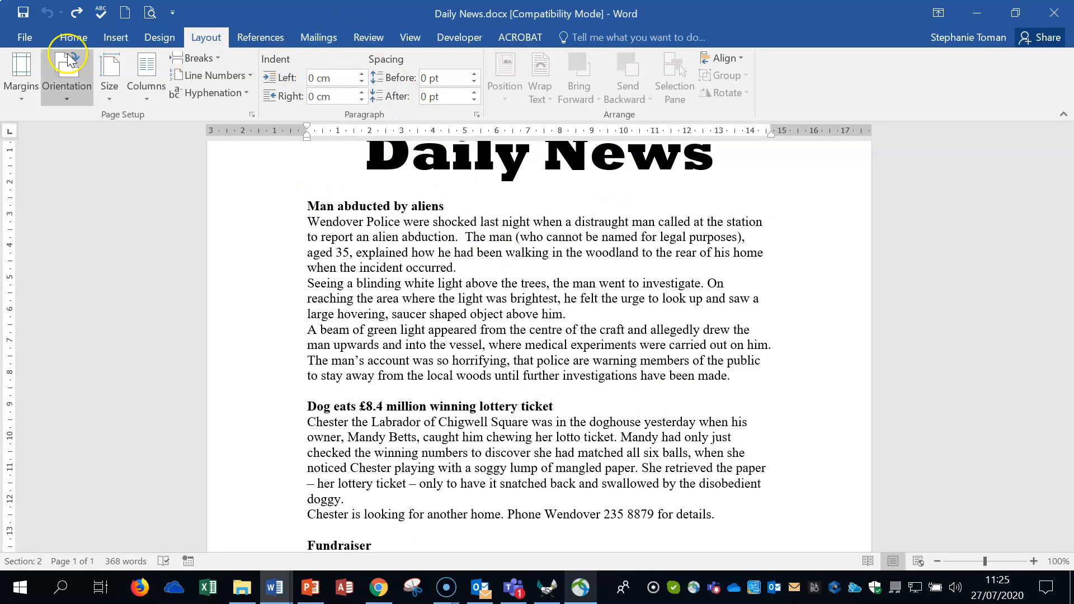
click(64, 39)
click(465, 64)
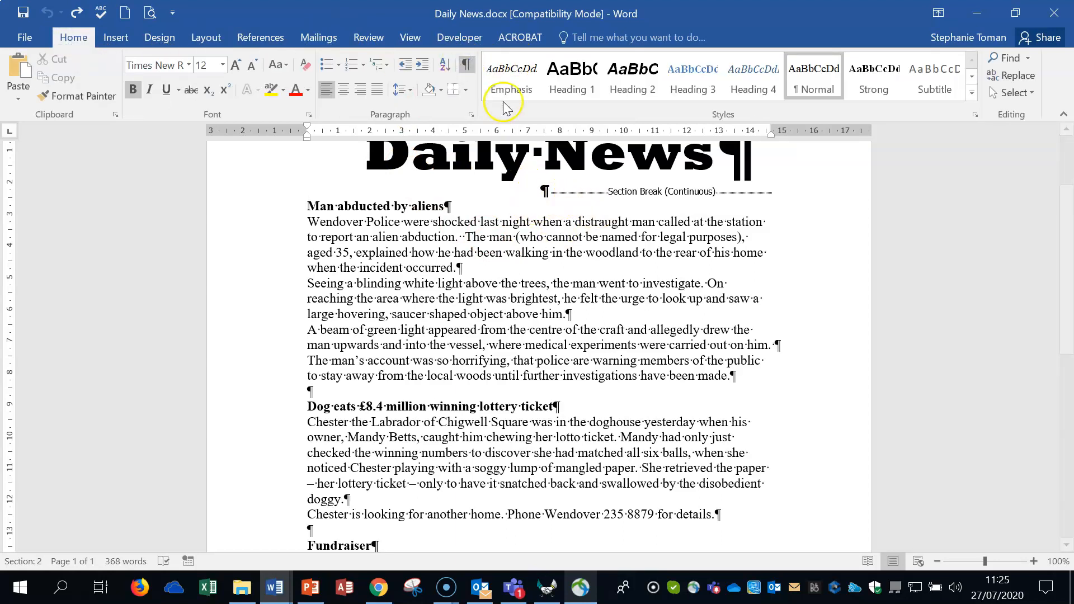
click(468, 66)
Step: Lay out all the text below the "Daily News" title in two equal-width columns with 1.5 cm spacing and a line between
drag(307, 206, 563, 508)
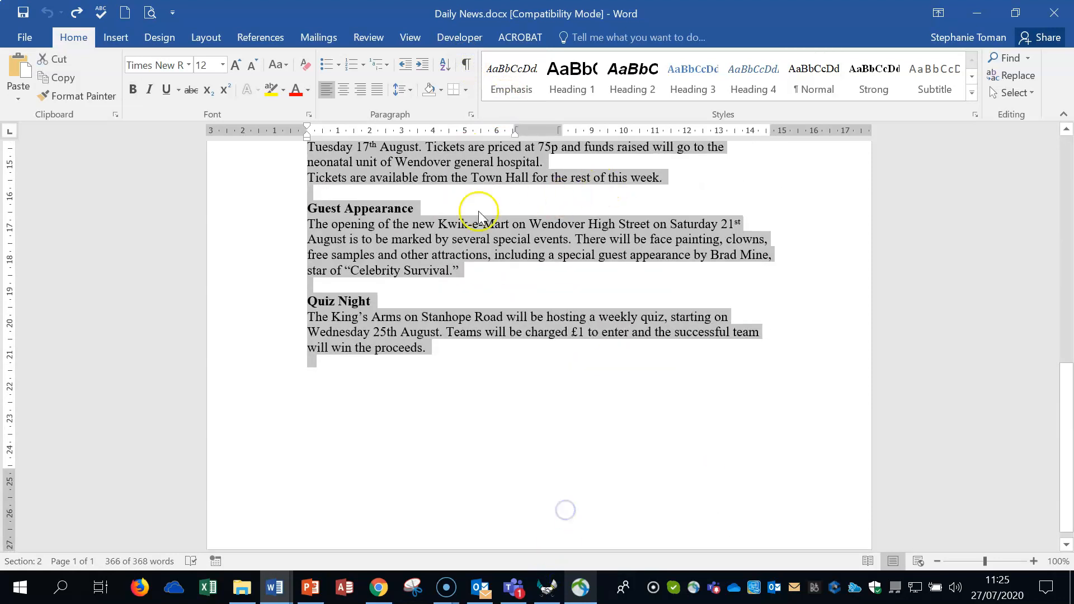
click(206, 37)
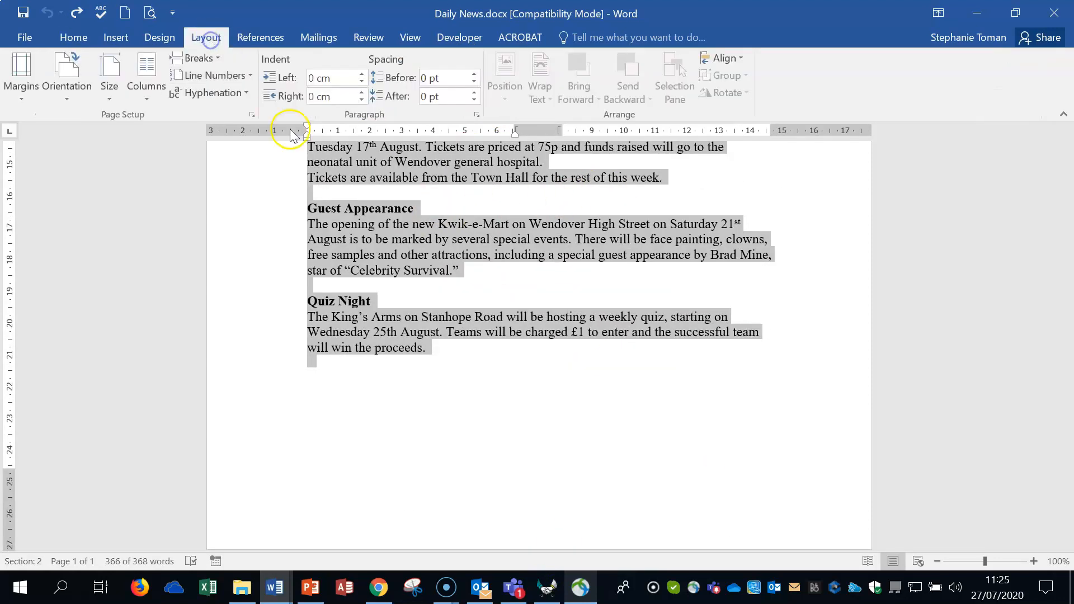
click(147, 97)
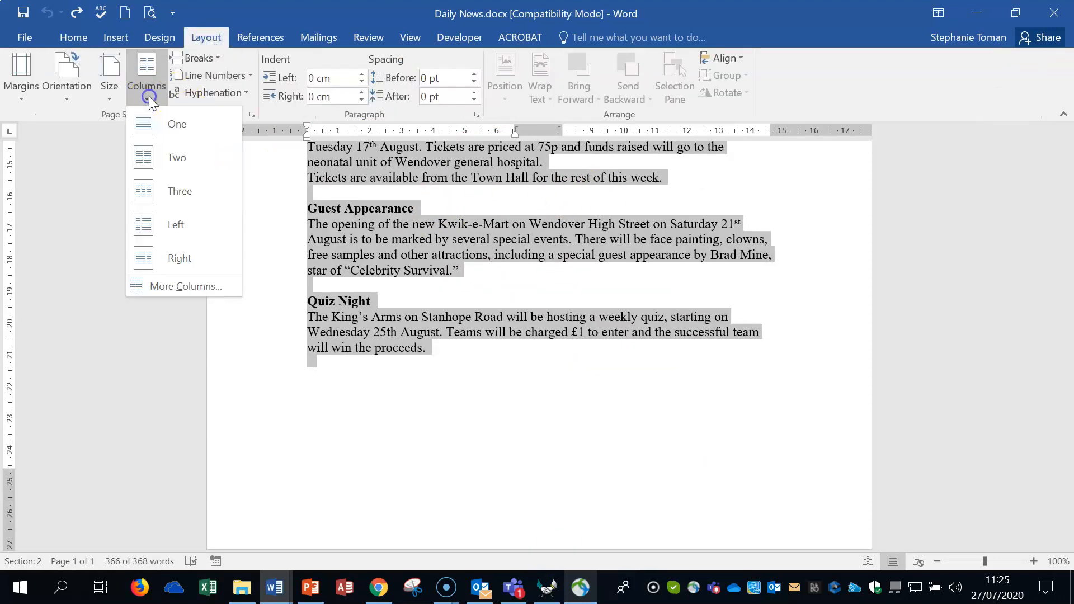
click(180, 288)
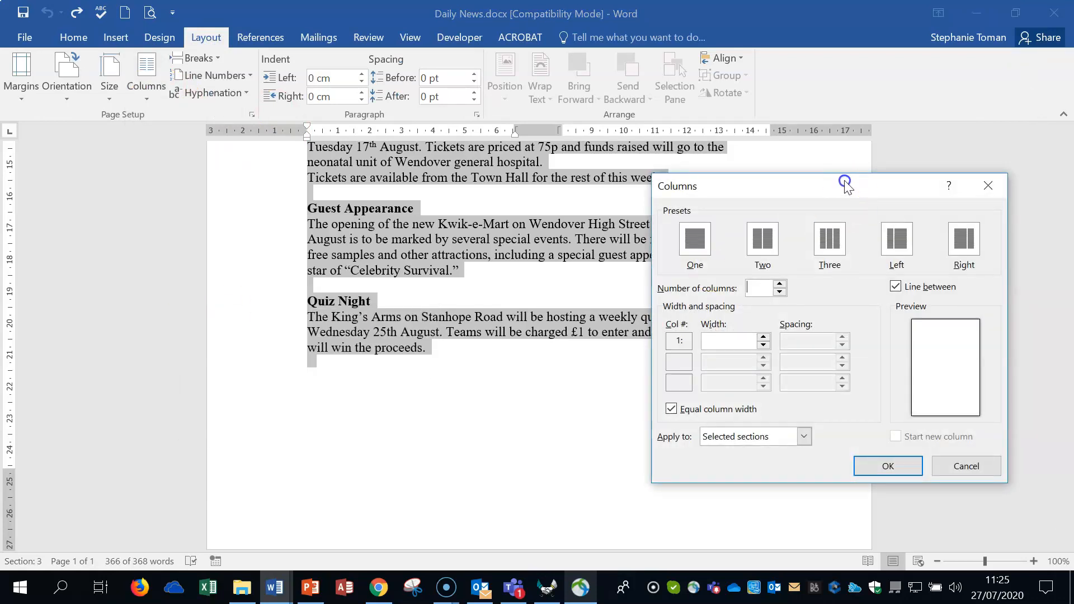
drag(844, 181, 758, 127)
click(676, 185)
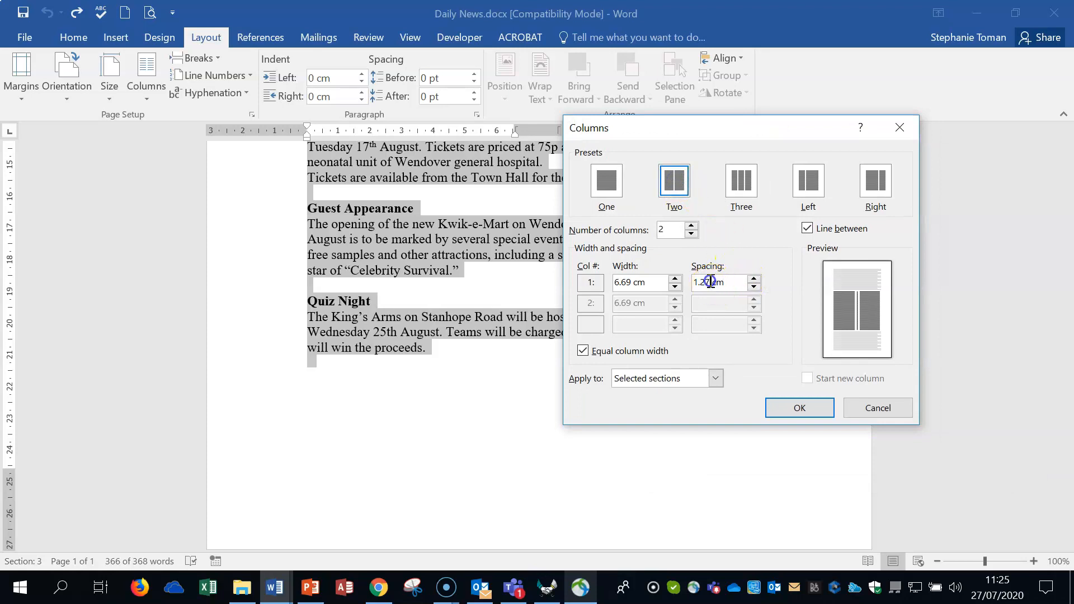
text(1.5)
click(807, 228)
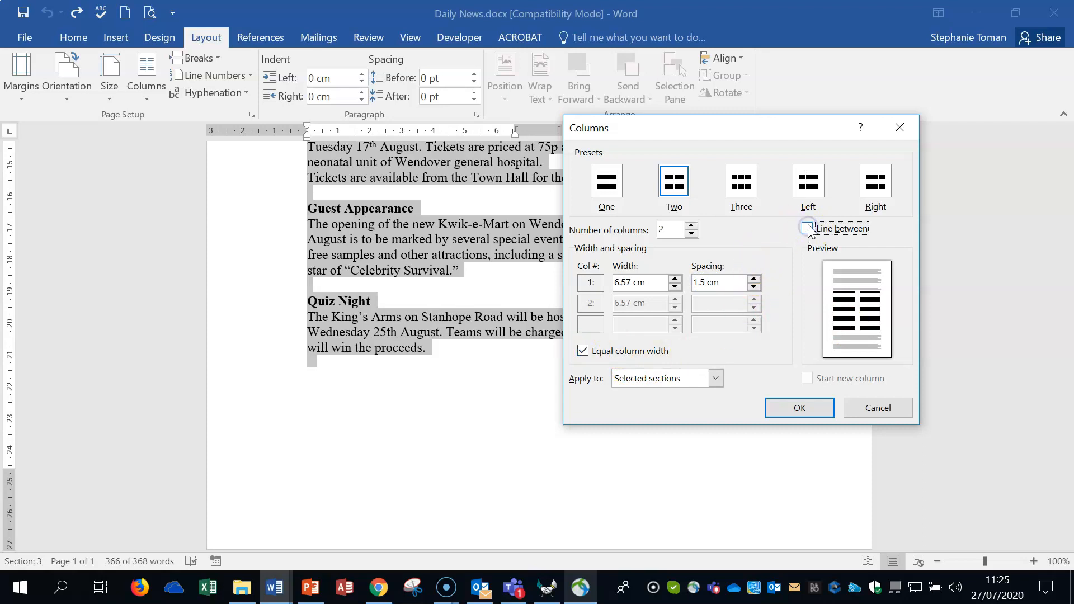
click(808, 228)
click(799, 414)
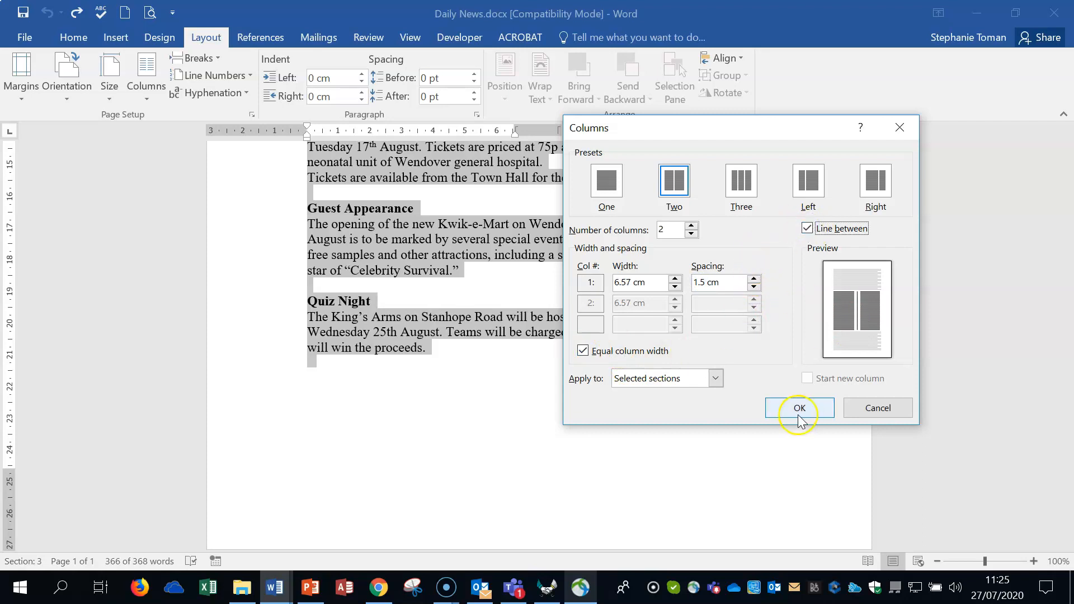
click(800, 412)
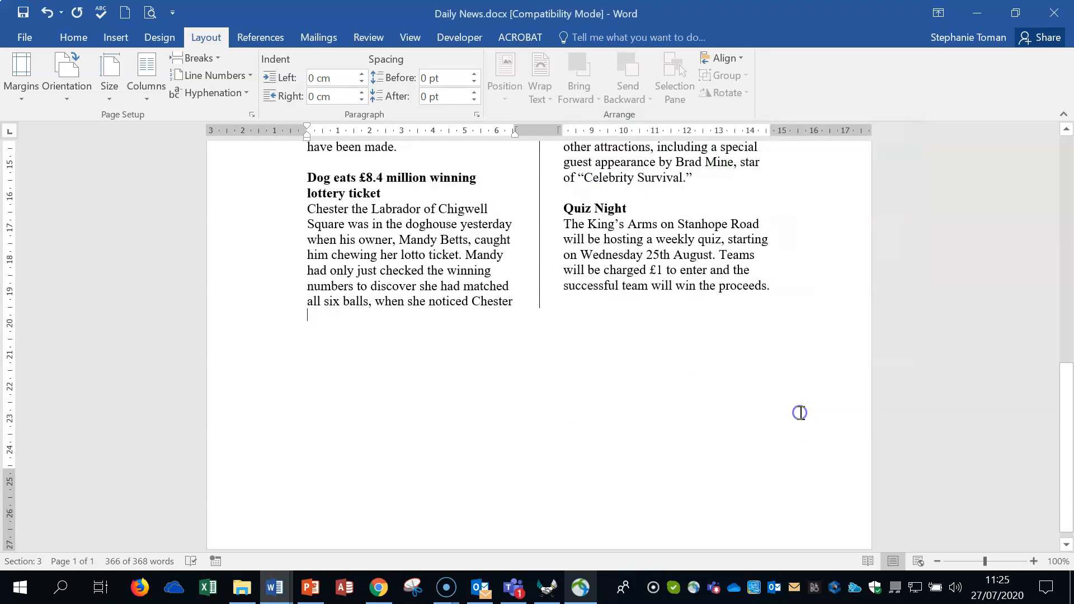
Step: Insert a column break before the heading "Dog eats £8.4 million winning lottery ticket"
click(308, 177)
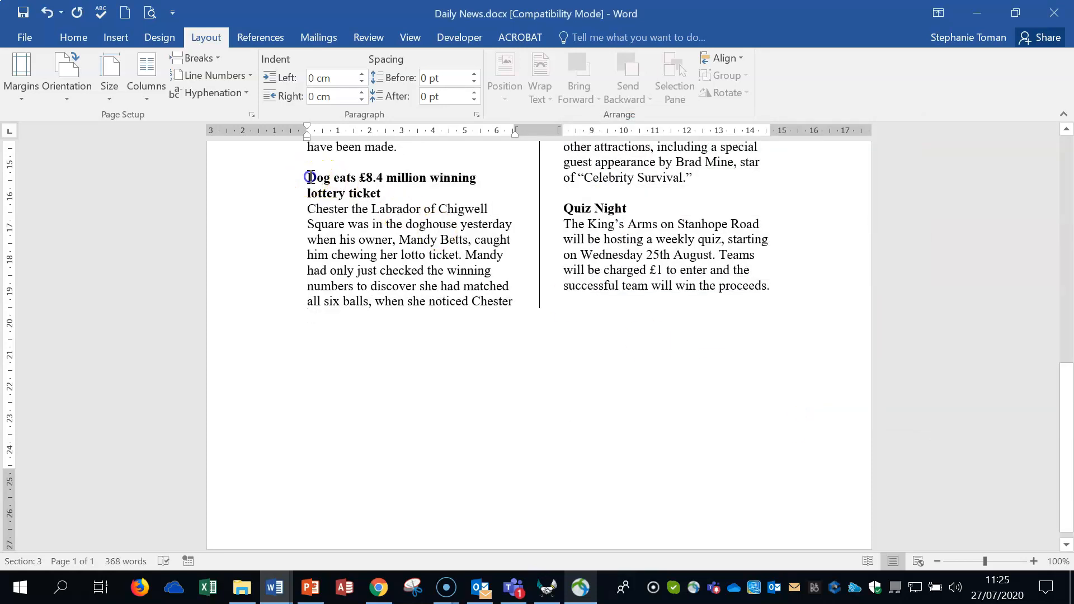
click(216, 58)
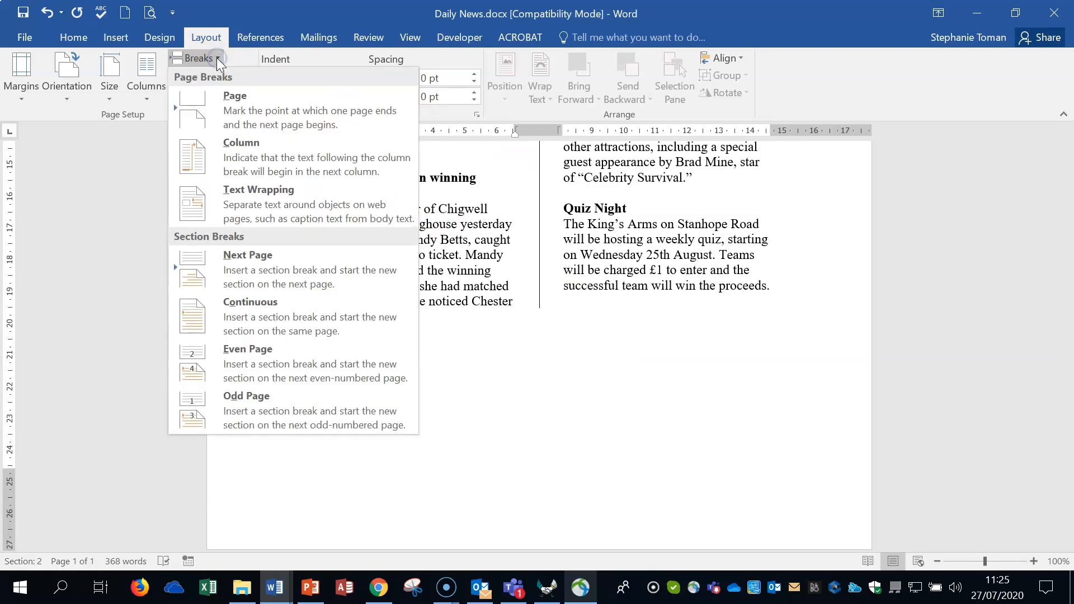
click(244, 159)
scroll(820, 307, down, 2)
scroll(821, 306, up, 5)
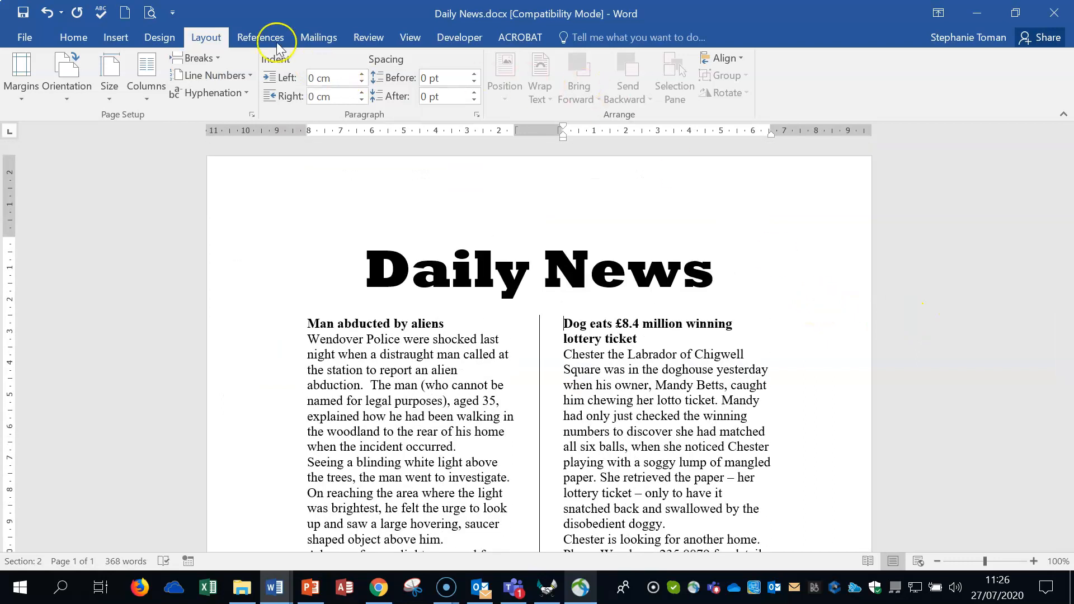
Step: Show the formatting marks to review the breaks in the two-column layout, and hide them again
click(68, 37)
click(467, 64)
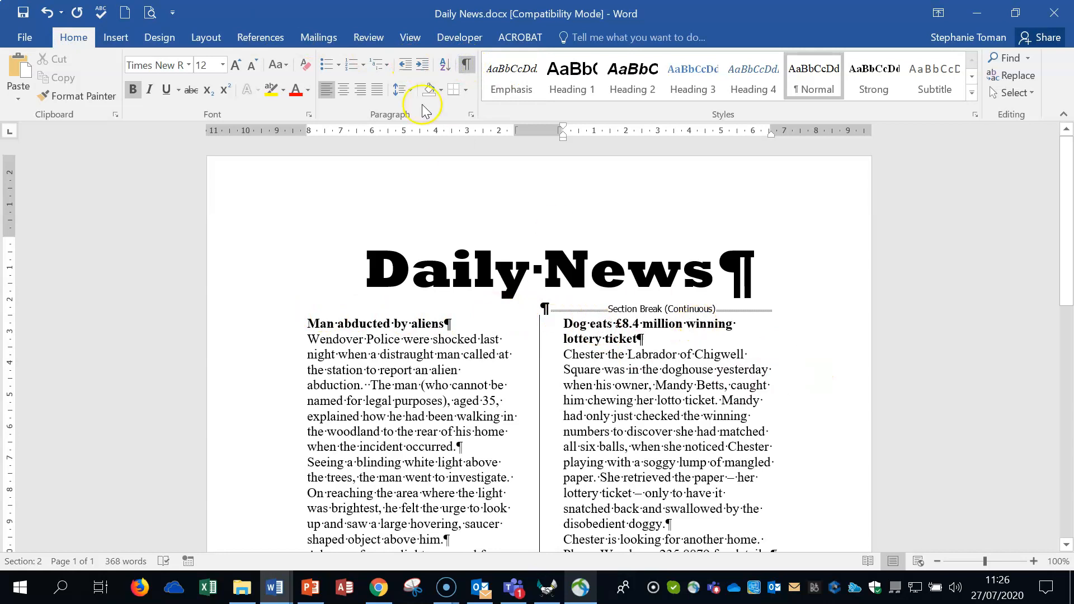
click(466, 64)
click(819, 384)
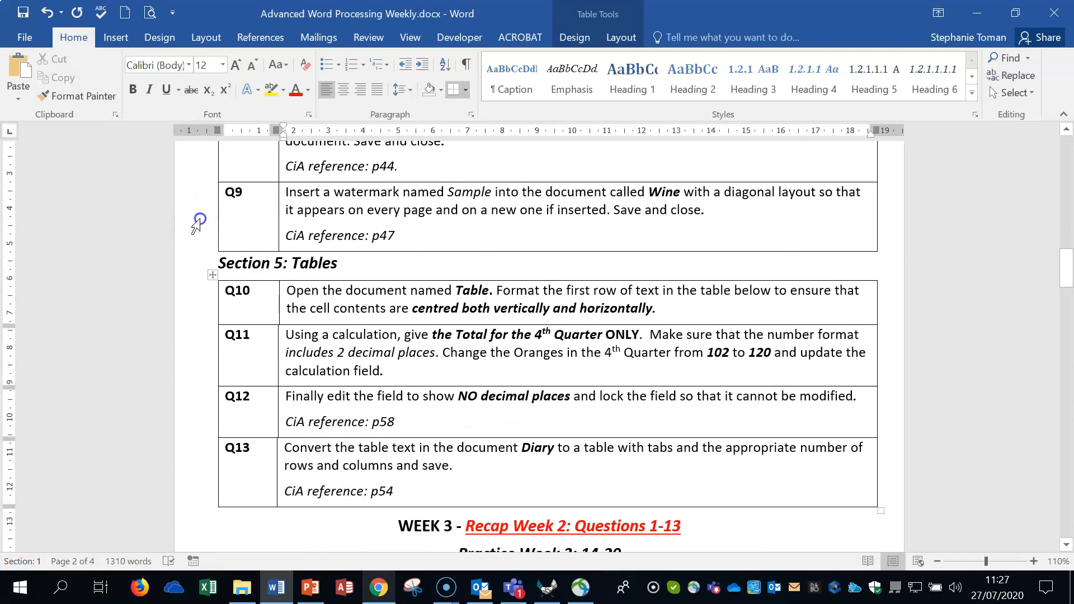
Step: Select the Q9 row about the Sample watermark in Advanced Word Processing Weekly.docx
click(200, 219)
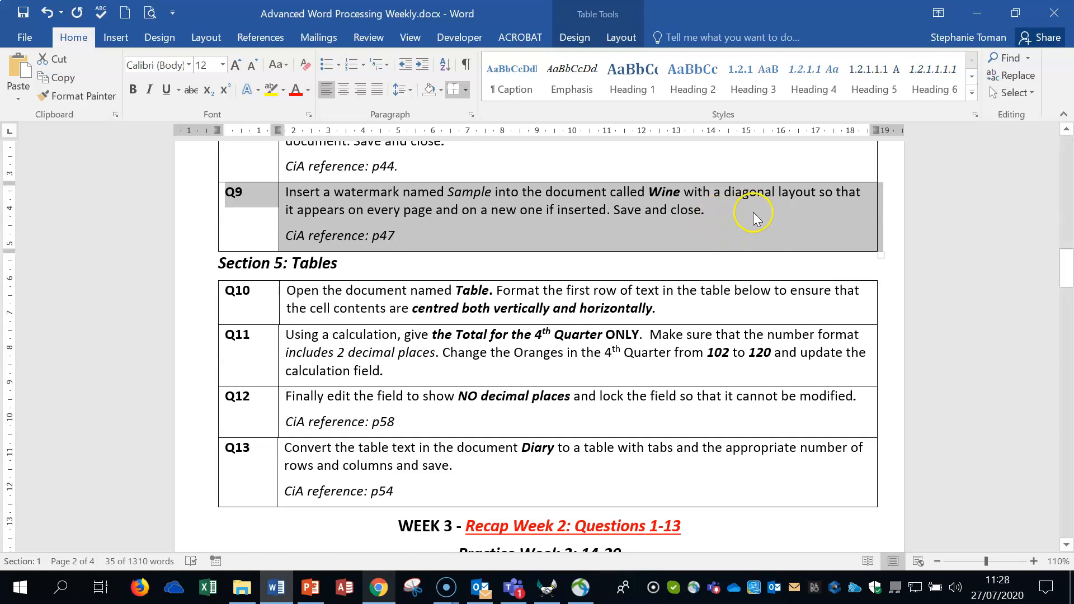
Step: Open Wine.docx from the Weekly Revision Workfiles folder and close its Styles pane
click(973, 13)
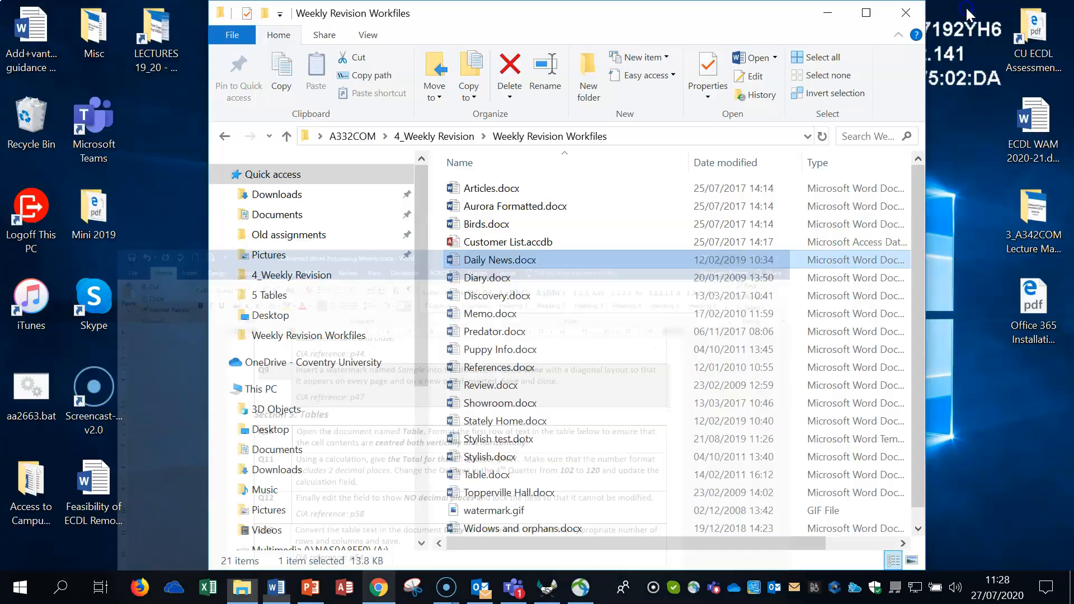
click(562, 509)
scroll(563, 509, down, 1)
double_click(472, 524)
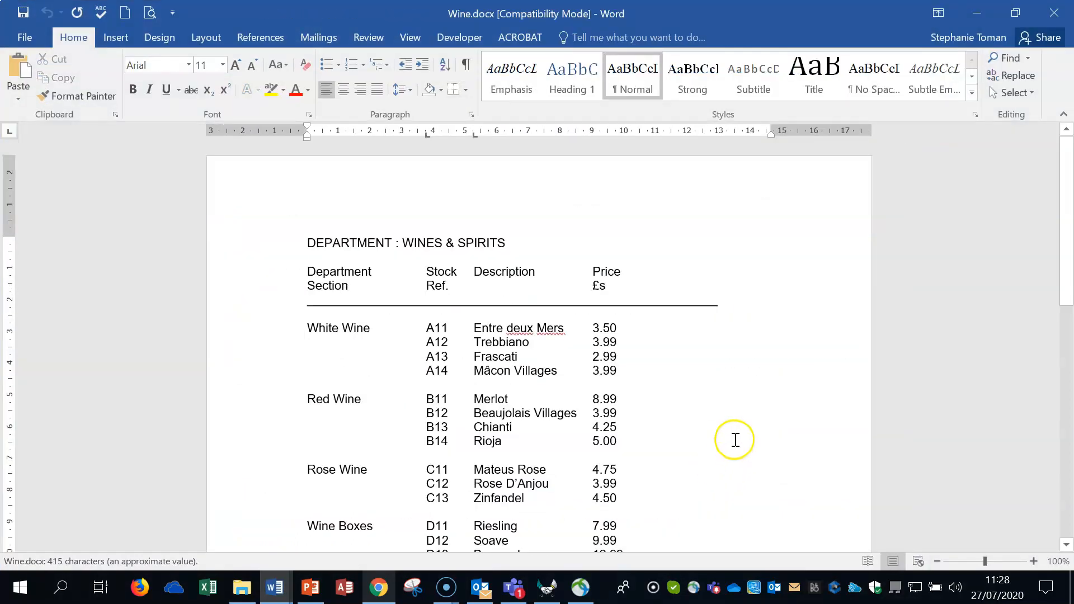
click(158, 39)
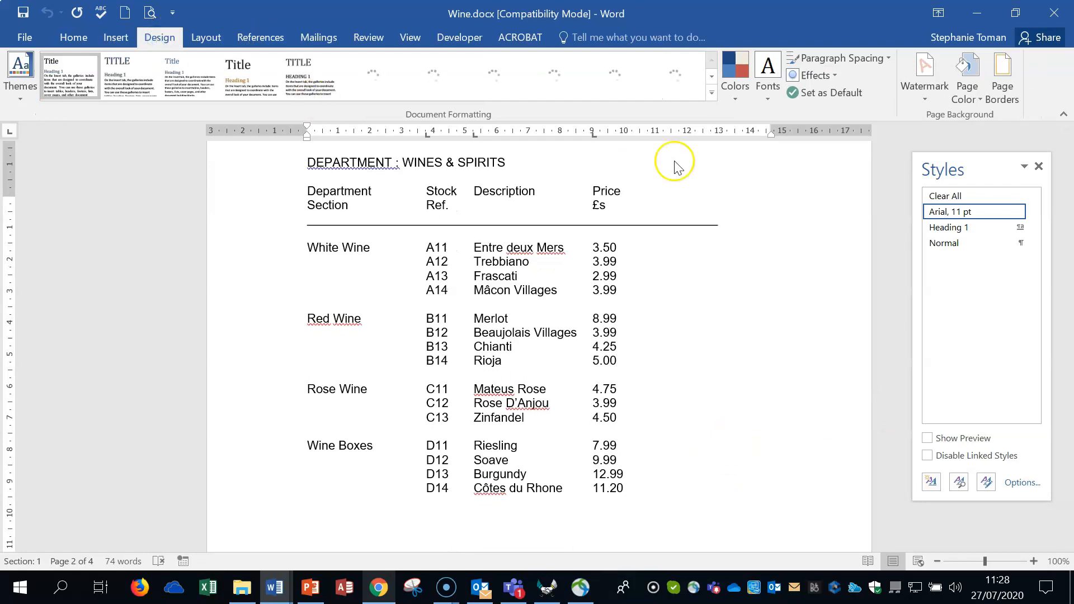
click(1039, 166)
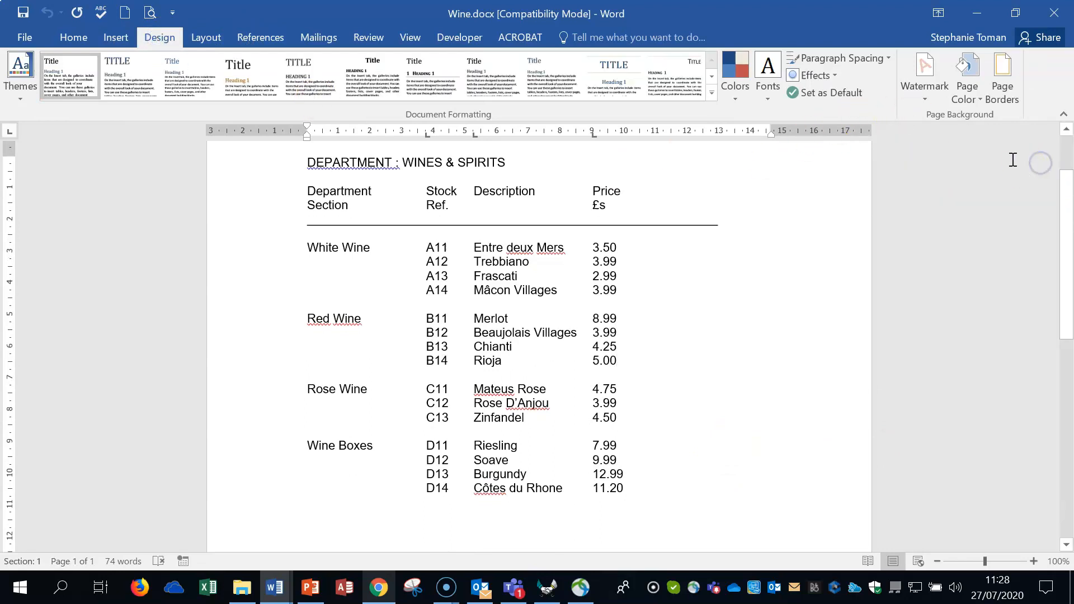
Step: Set up a custom text watermark reading SAMPLE with a diagonal layout for the wine document
click(930, 102)
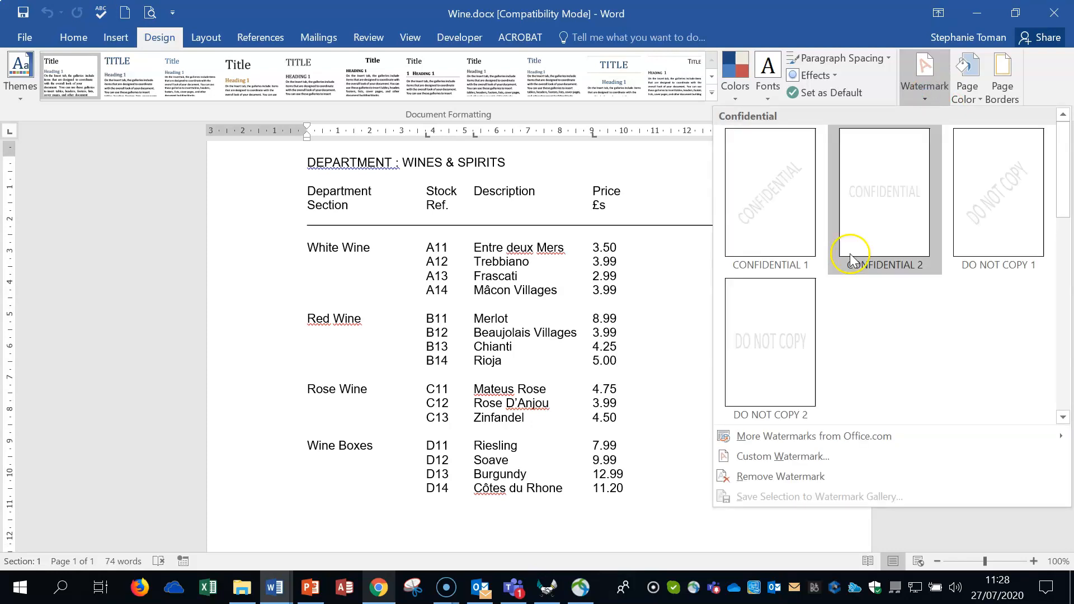
click(790, 458)
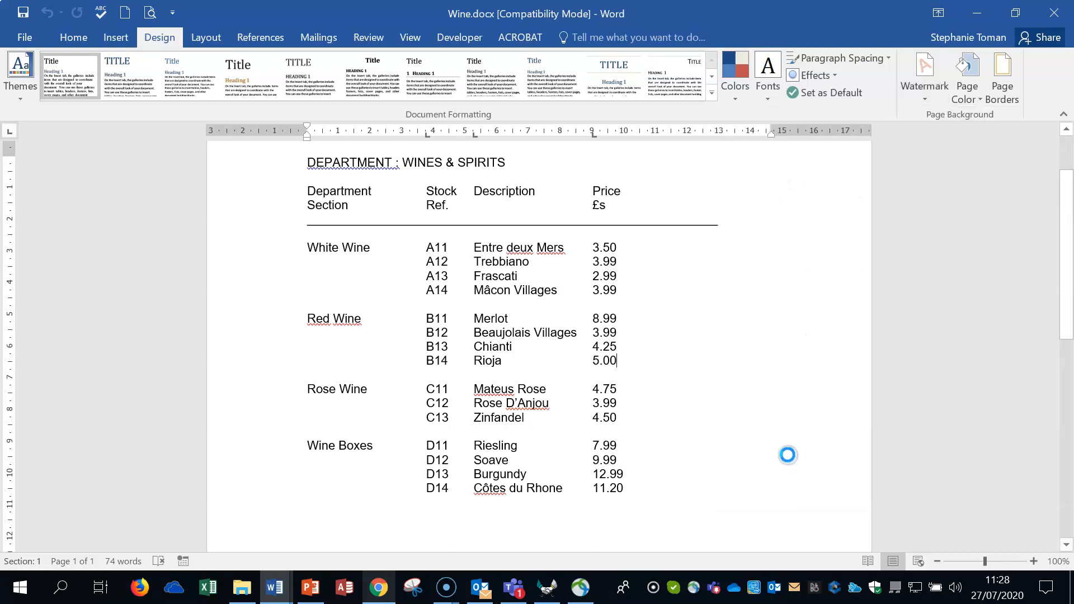
drag(736, 199, 660, 187)
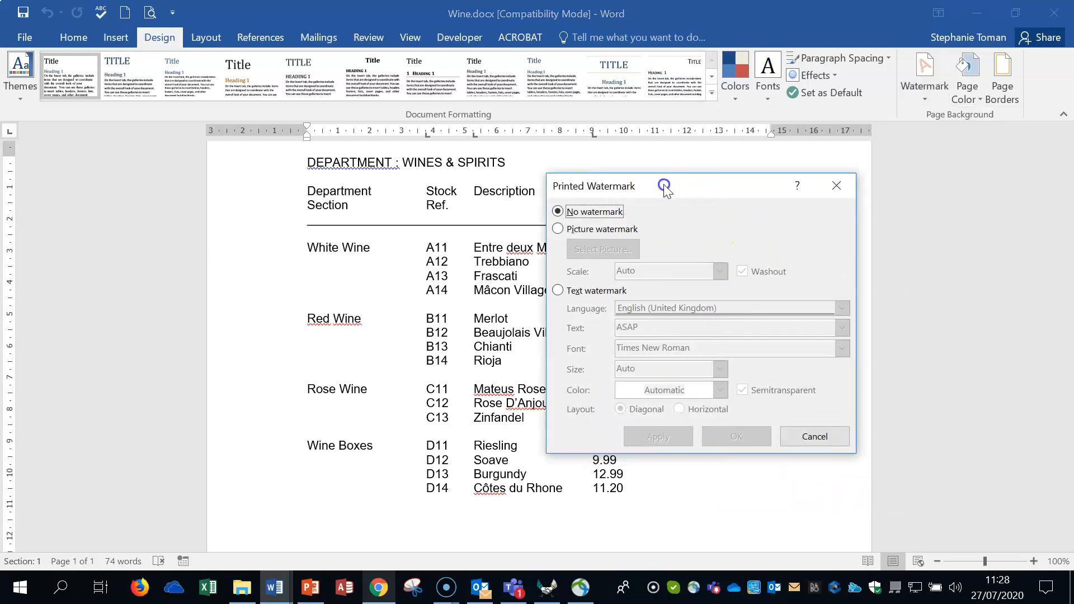
click(559, 291)
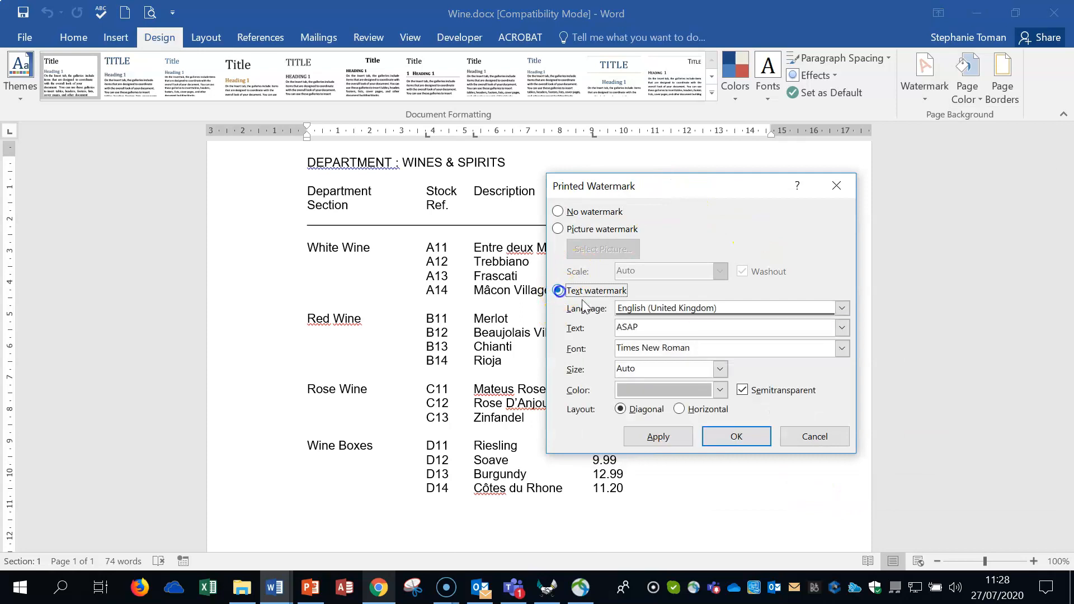
click(844, 327)
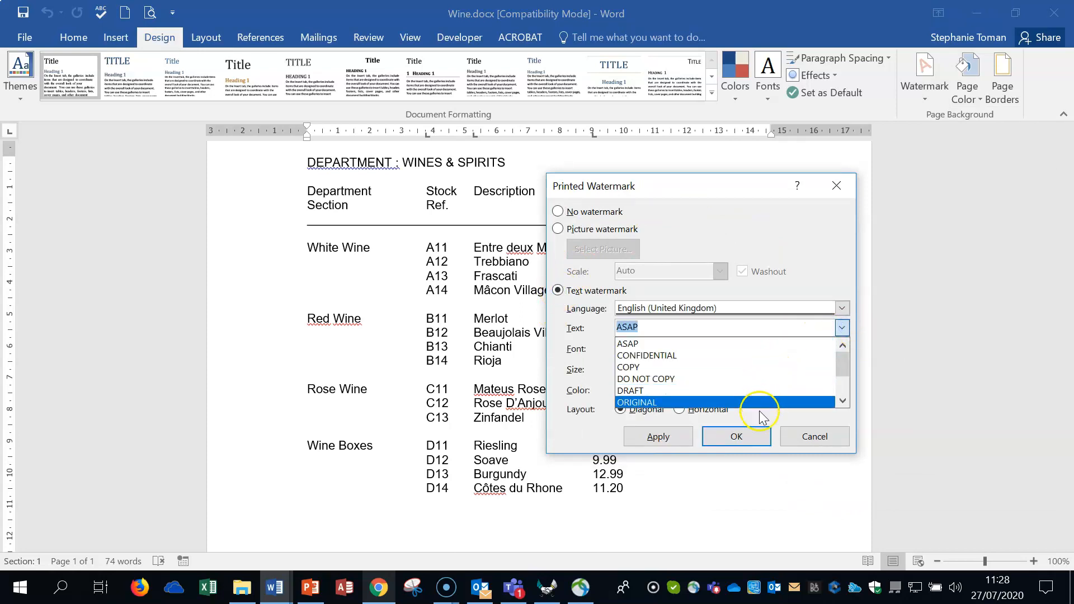
scroll(781, 386, down, 2)
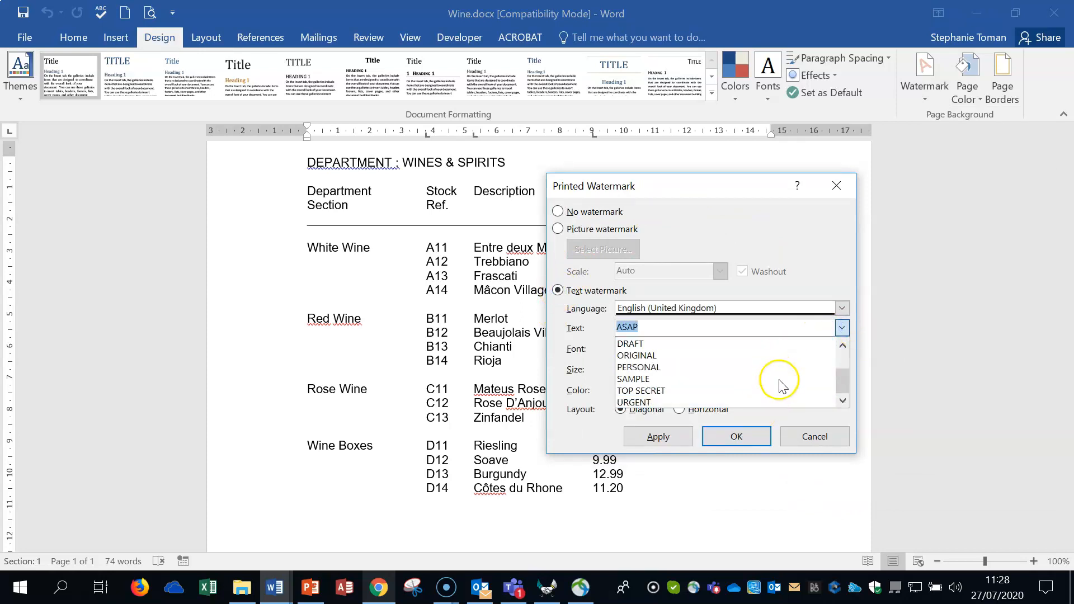
click(700, 379)
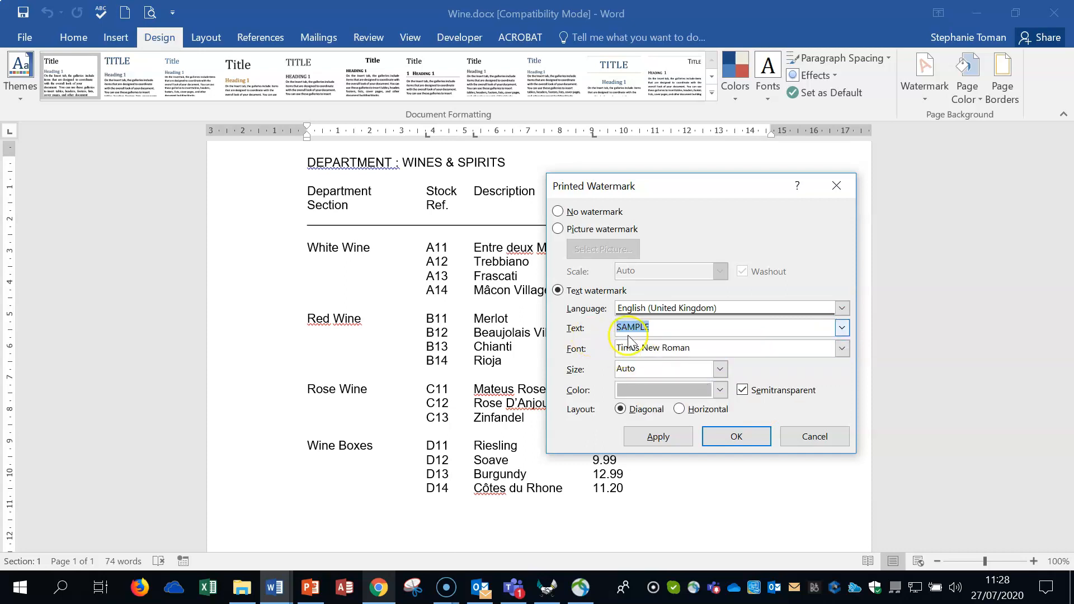
click(678, 411)
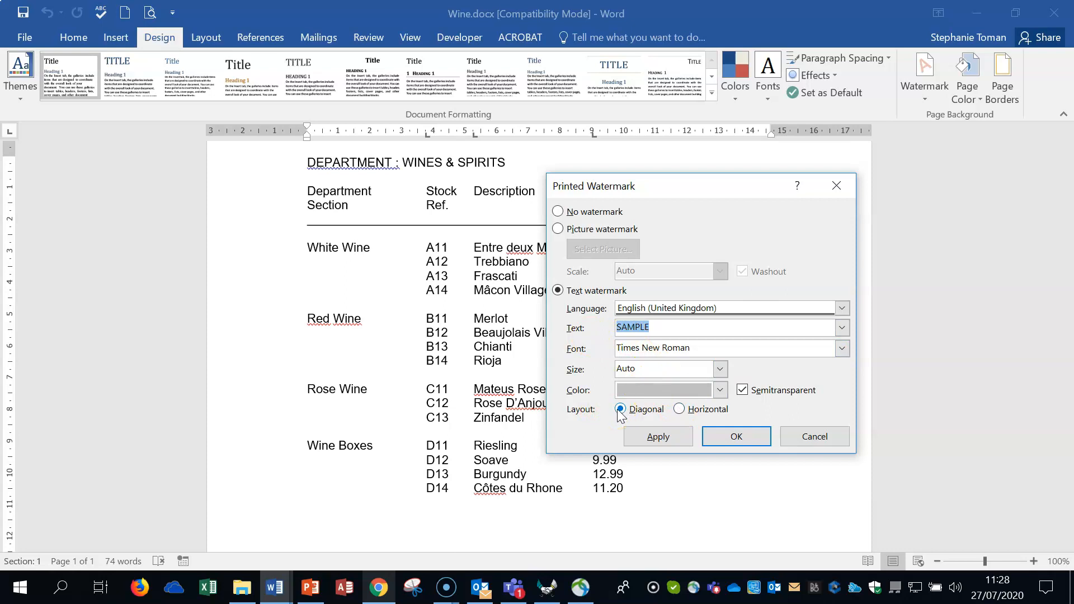
Step: Set the SAMPLE watermark's color to standard red, apply it to the document and close the watermark settings
click(719, 390)
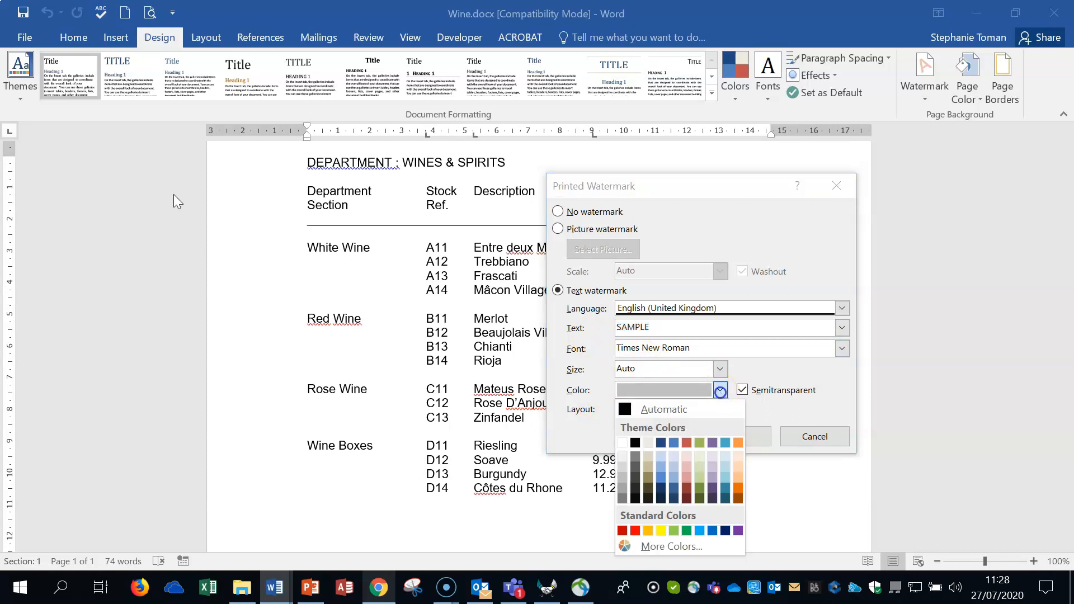
click(635, 531)
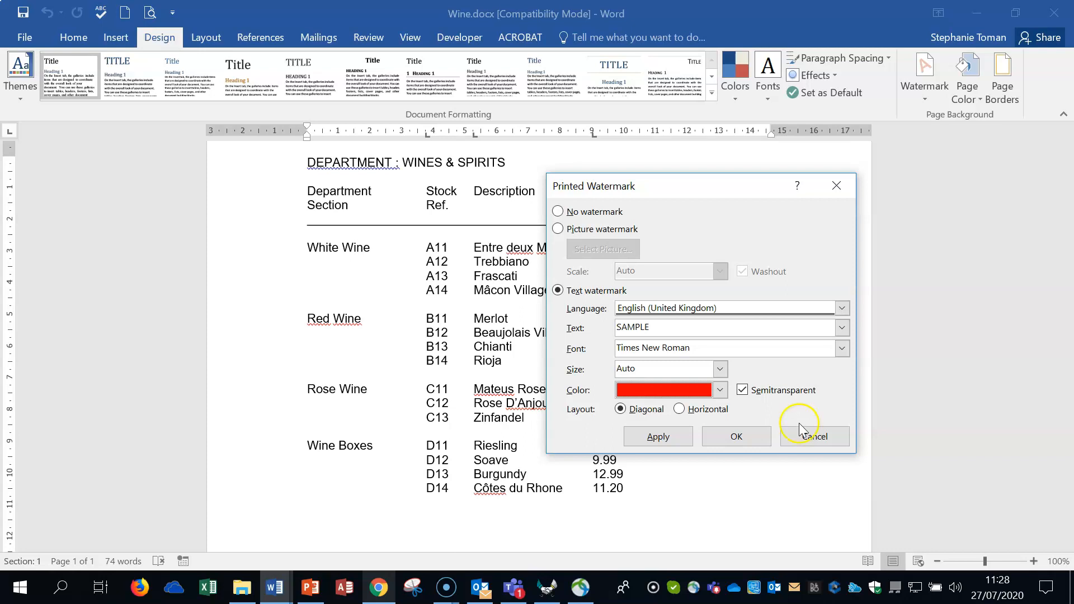
click(657, 437)
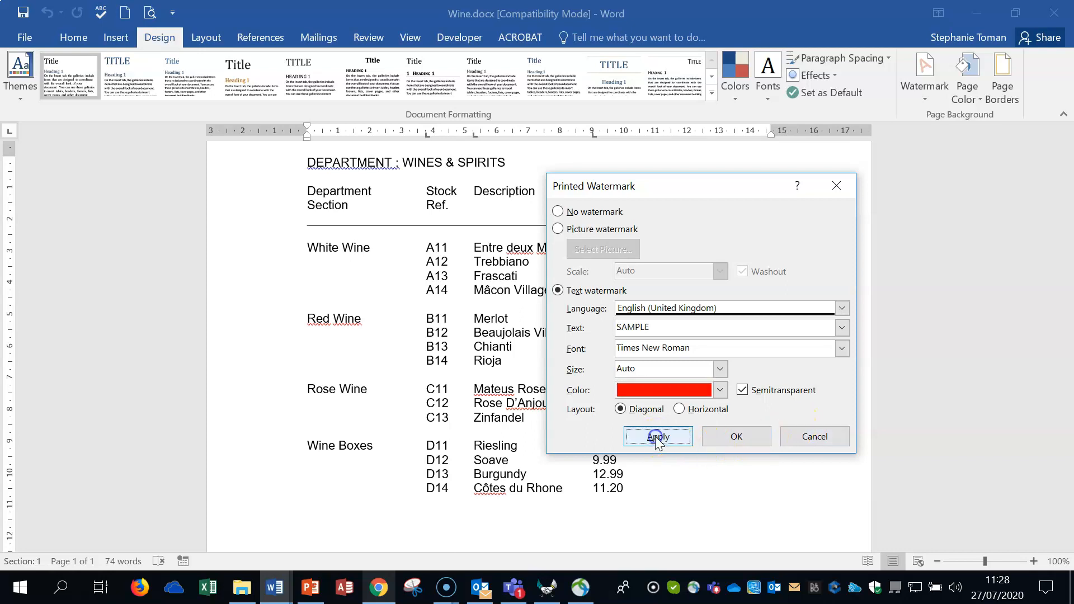
click(815, 437)
Step: Insert a page break in Wine.docx to check the watermark on a new page
scroll(819, 437, down, 10)
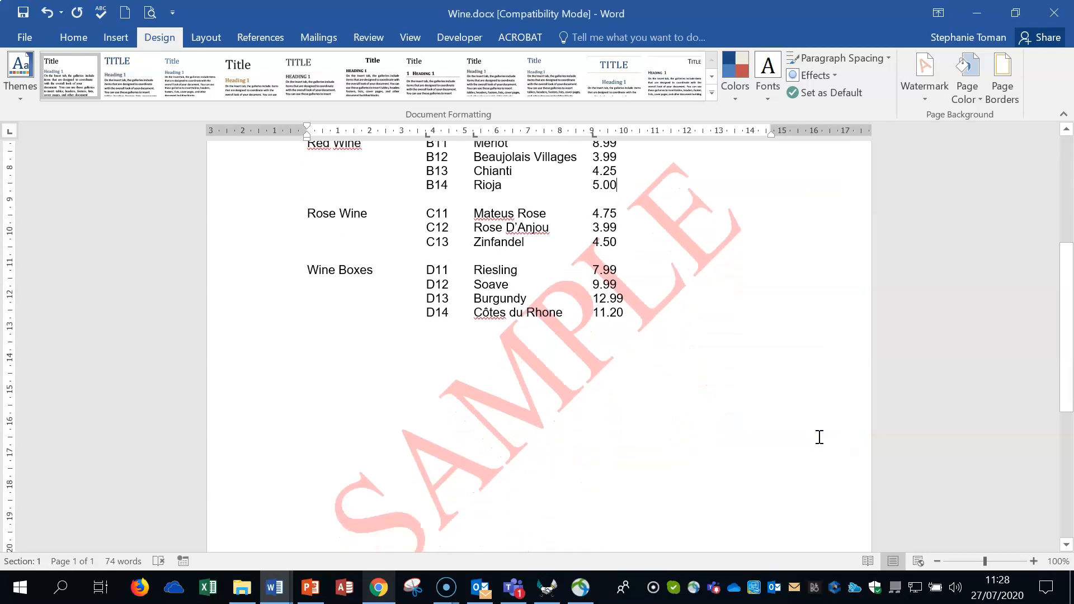
click(780, 408)
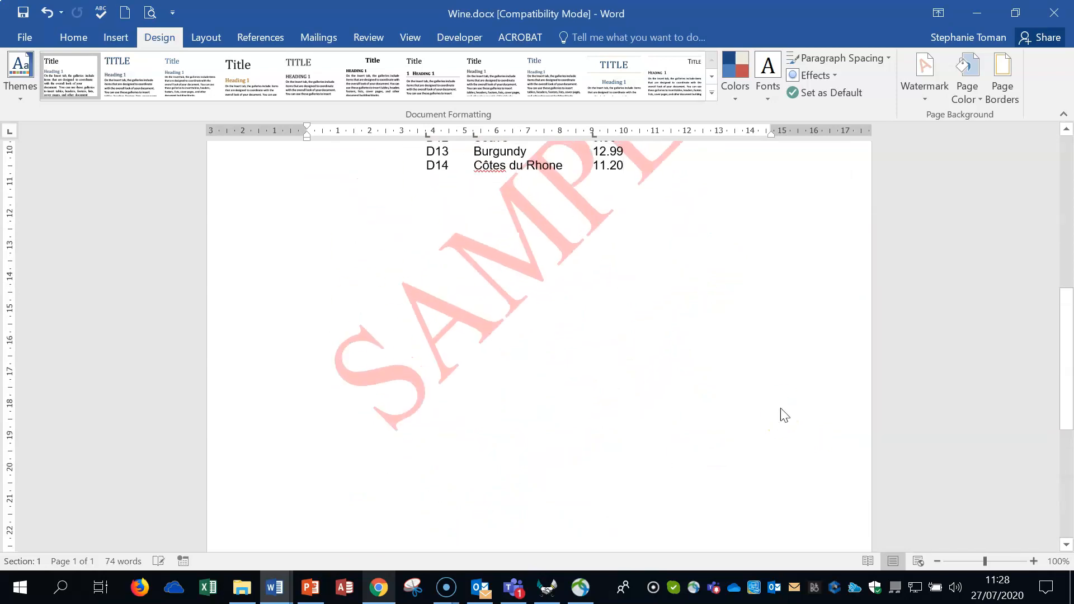
key(ctrl+Return)
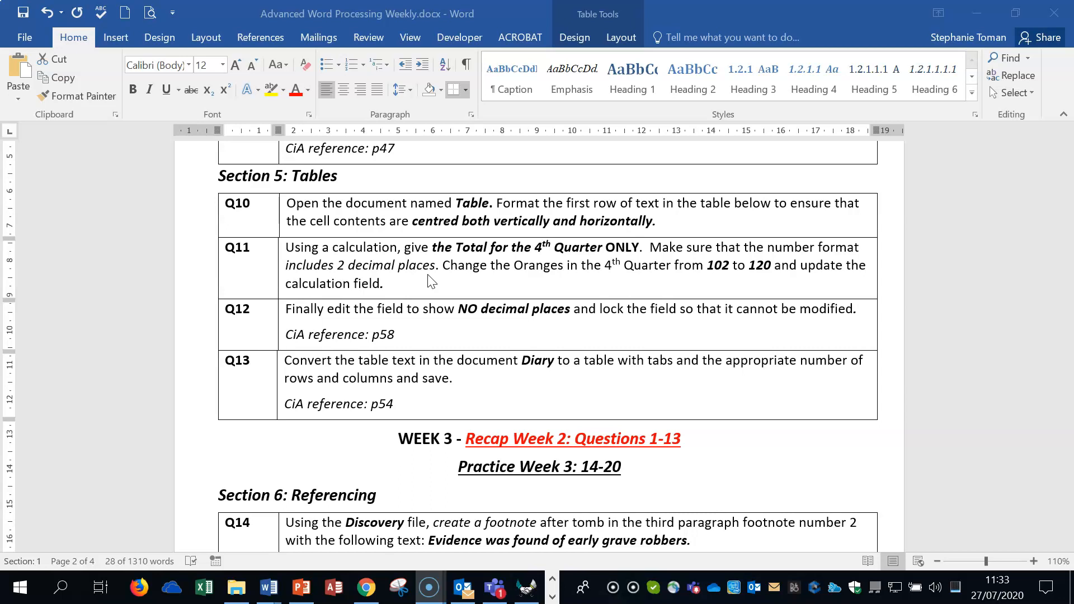
Step: Open Table.docx from the Weekly Revision Workfiles folder
click(272, 591)
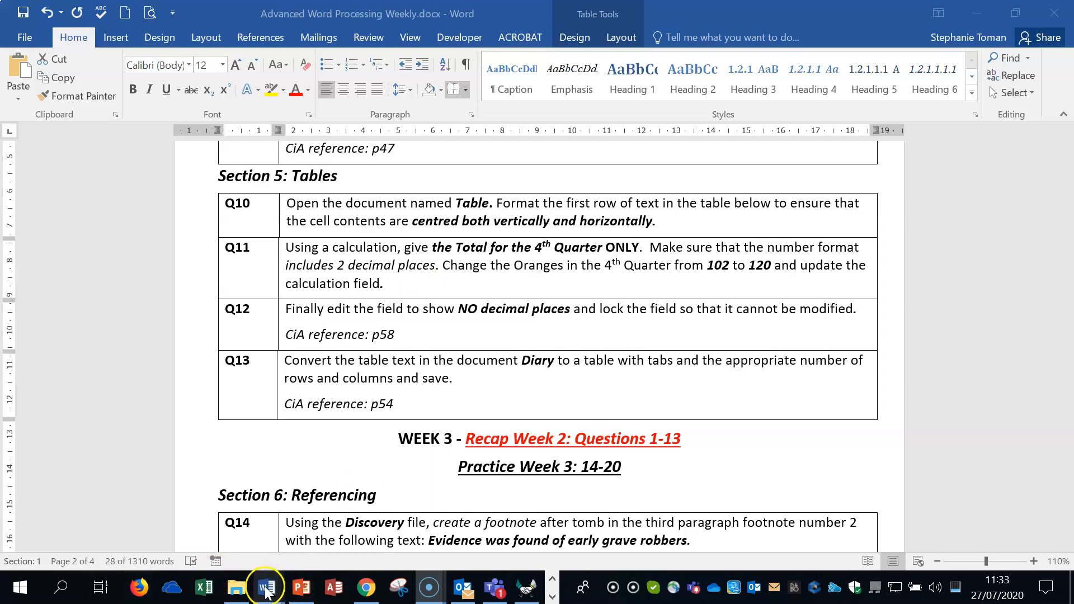
click(236, 586)
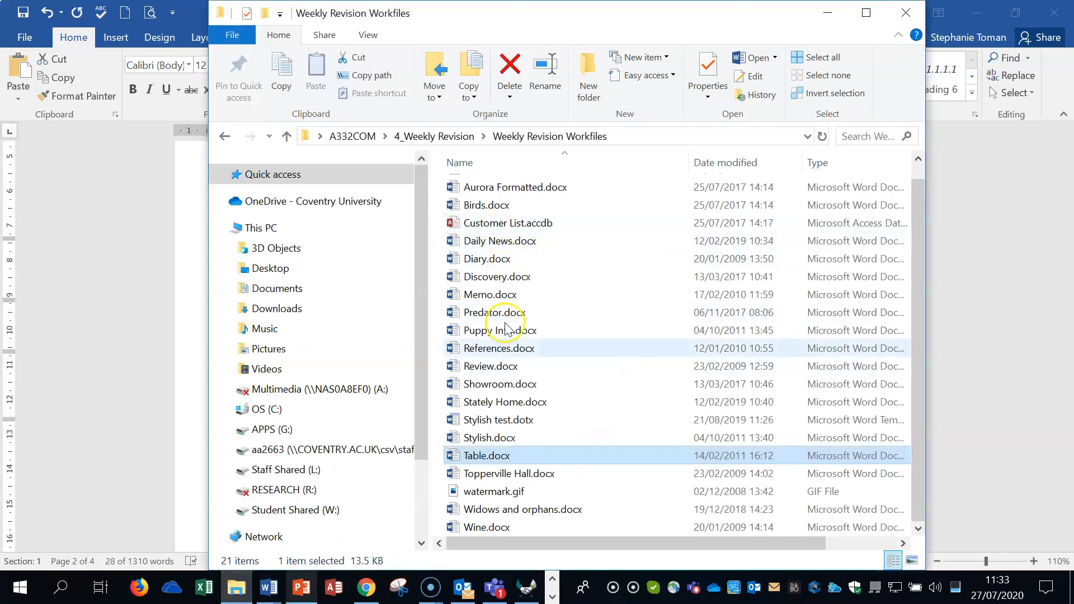
double_click(486, 456)
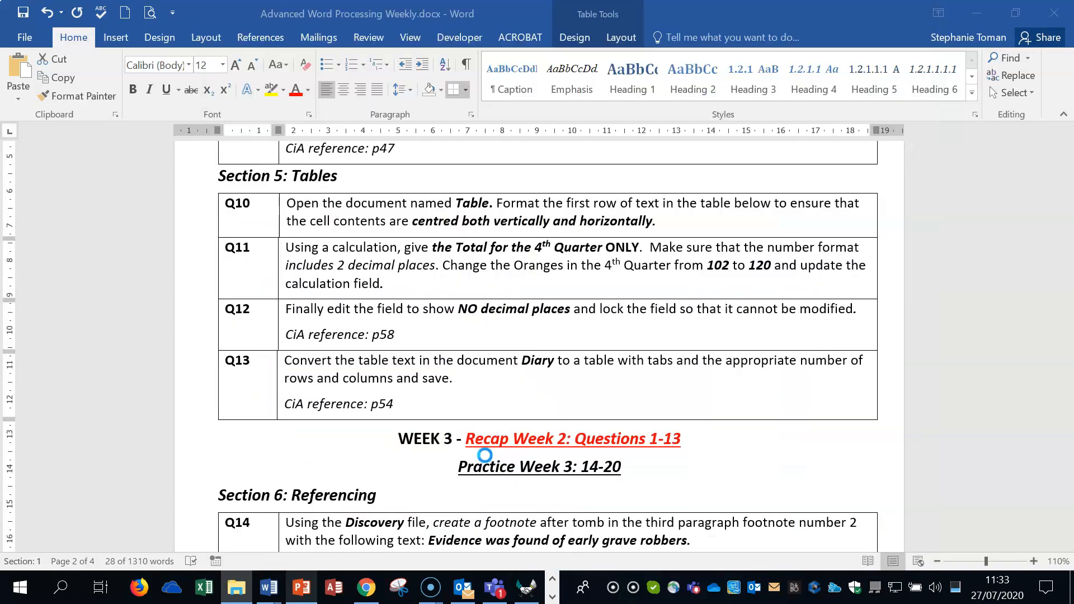
Step: Centre the text of the sales table's first row both horizontally and vertically within the cells
click(269, 315)
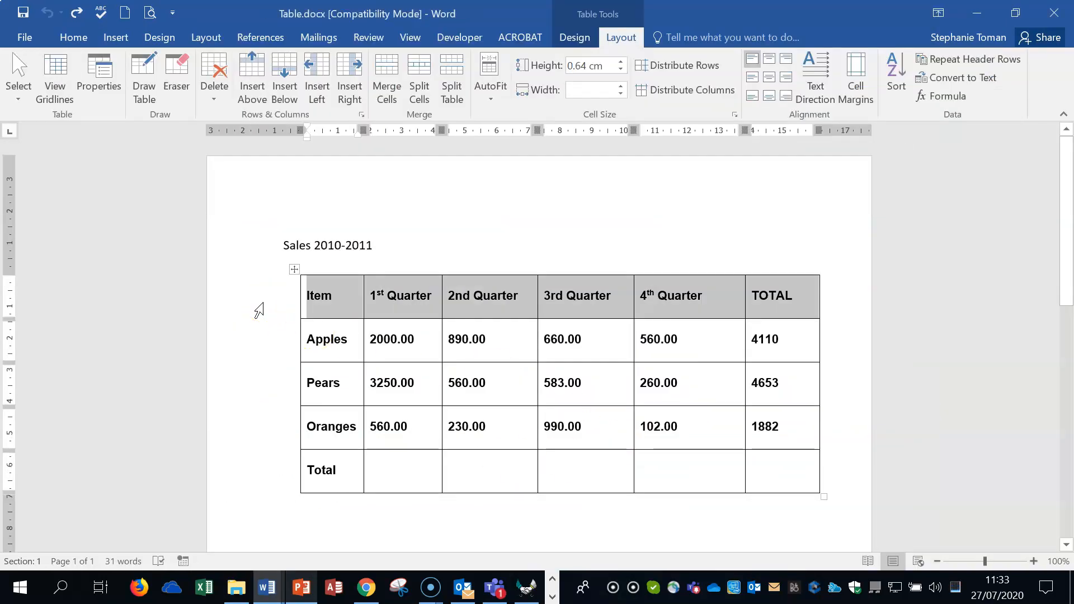
click(571, 37)
click(619, 37)
click(577, 38)
click(618, 39)
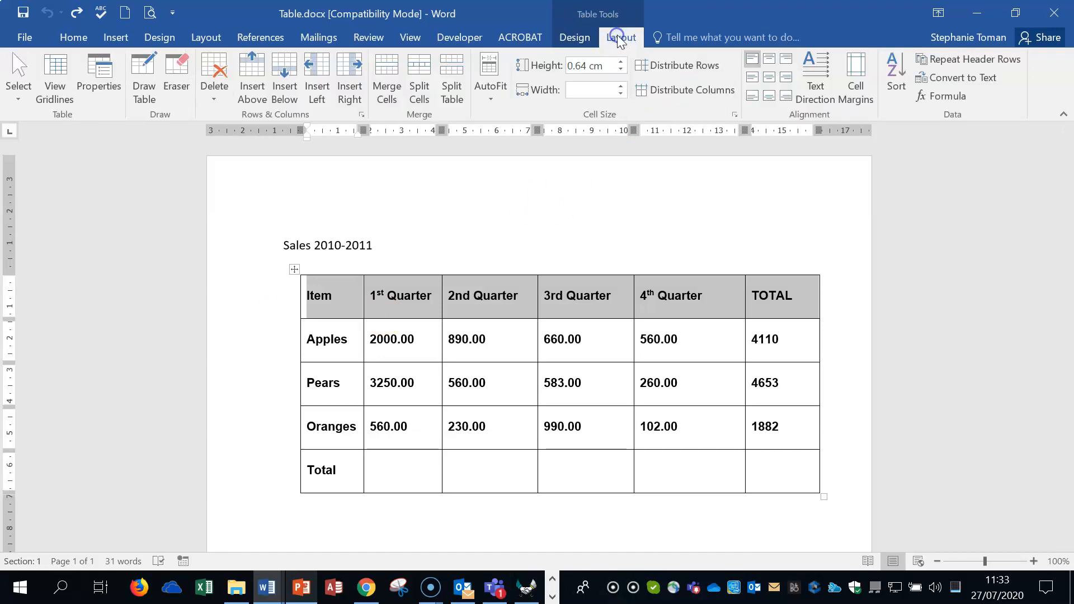
click(769, 78)
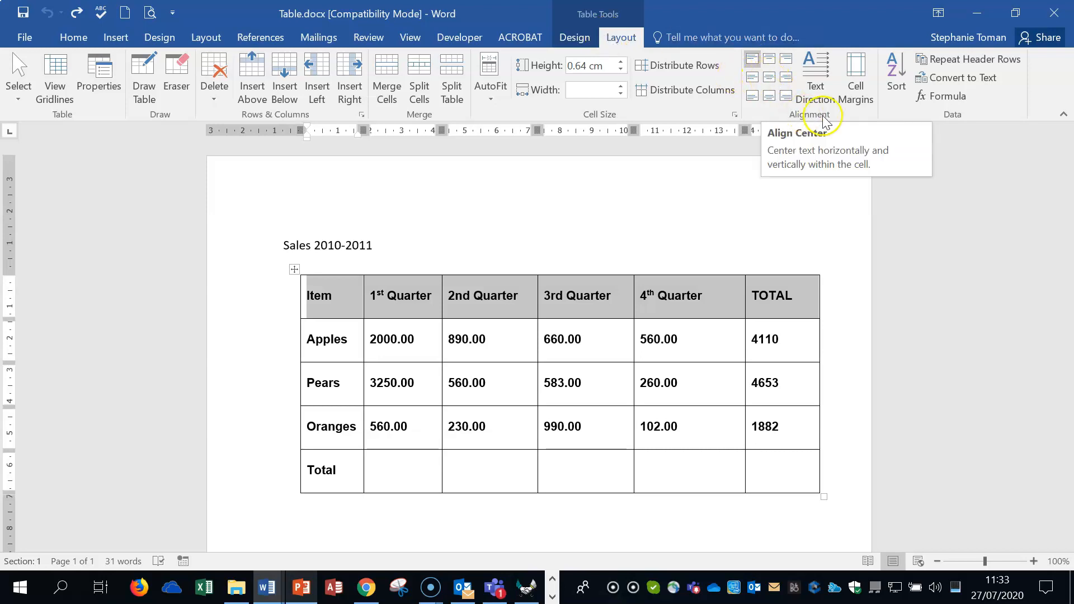
click(771, 78)
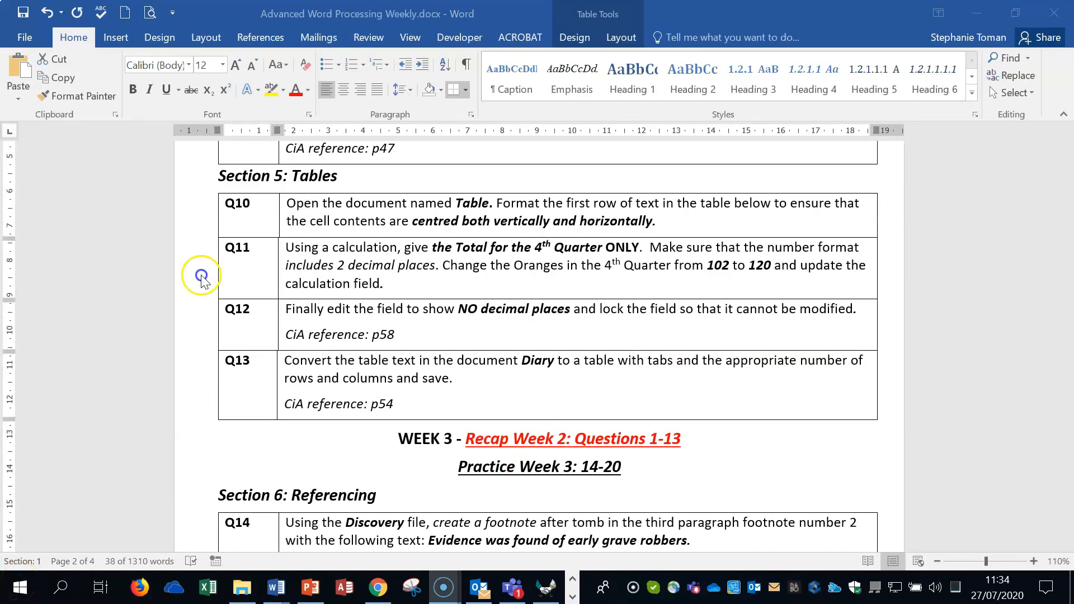
Step: Select the Q11 row in Advanced Word Processing Weekly.docx and return to Table.docx
click(202, 277)
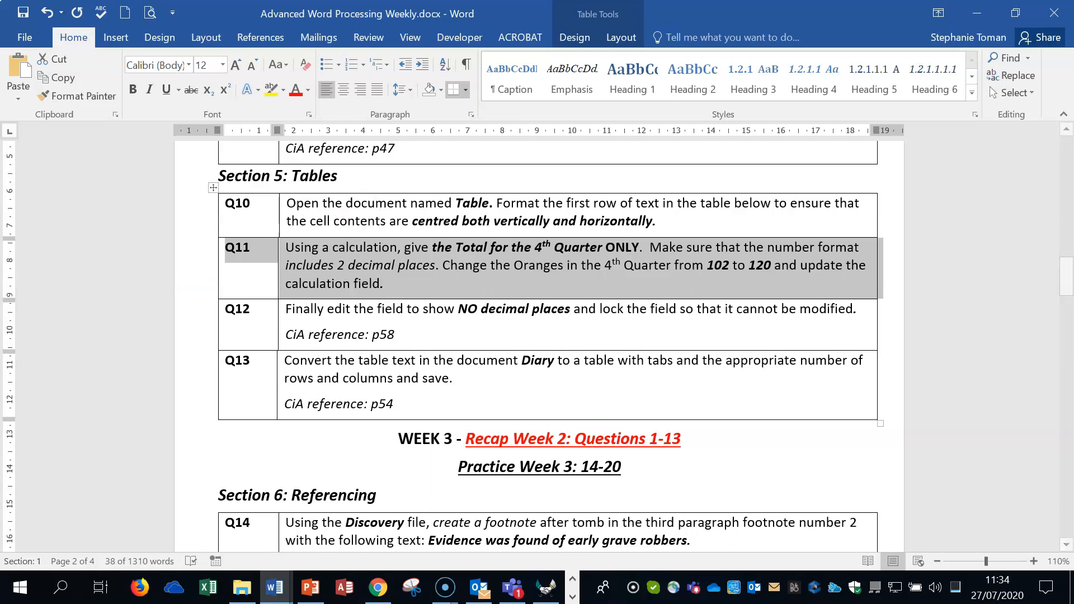
click(976, 14)
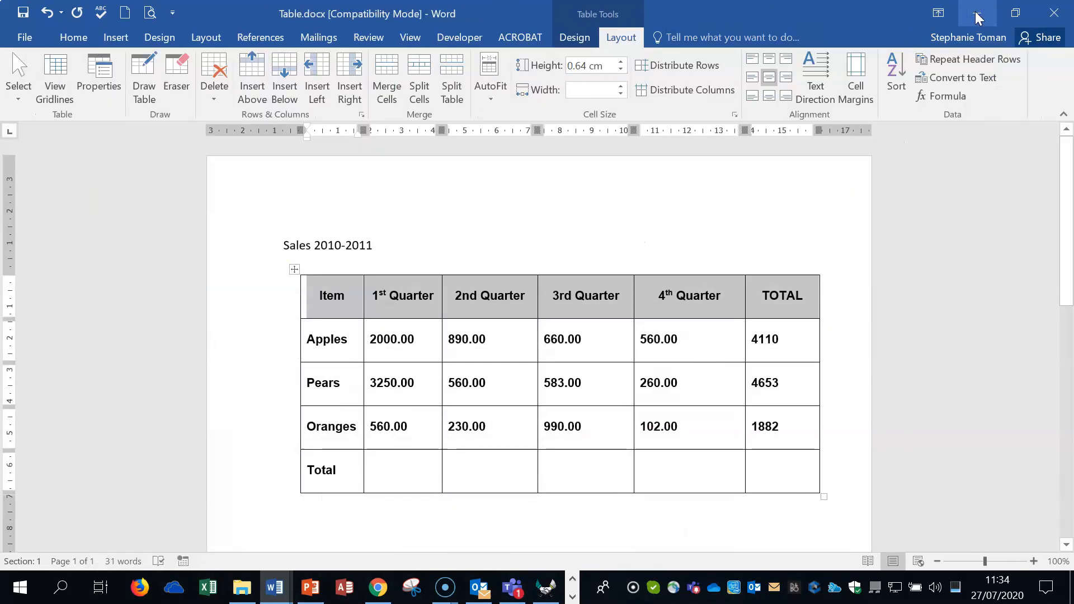
Step: Insert the formula =SUM(ABOVE) with number format #,##0.00 in the Total row's 4th Quarter cell, and select the resulting field
click(674, 470)
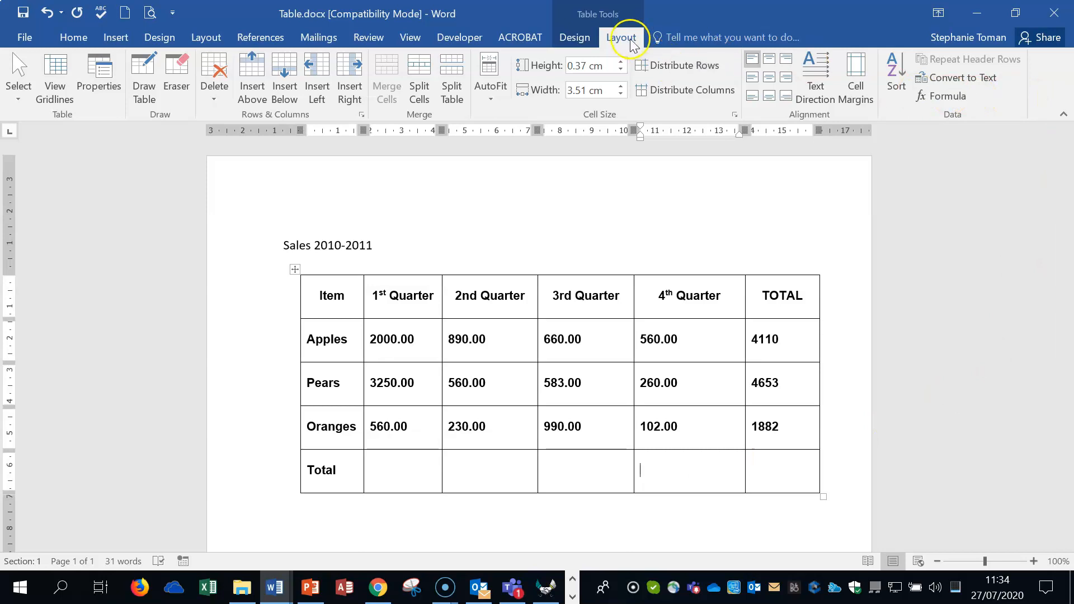
click(581, 41)
click(621, 37)
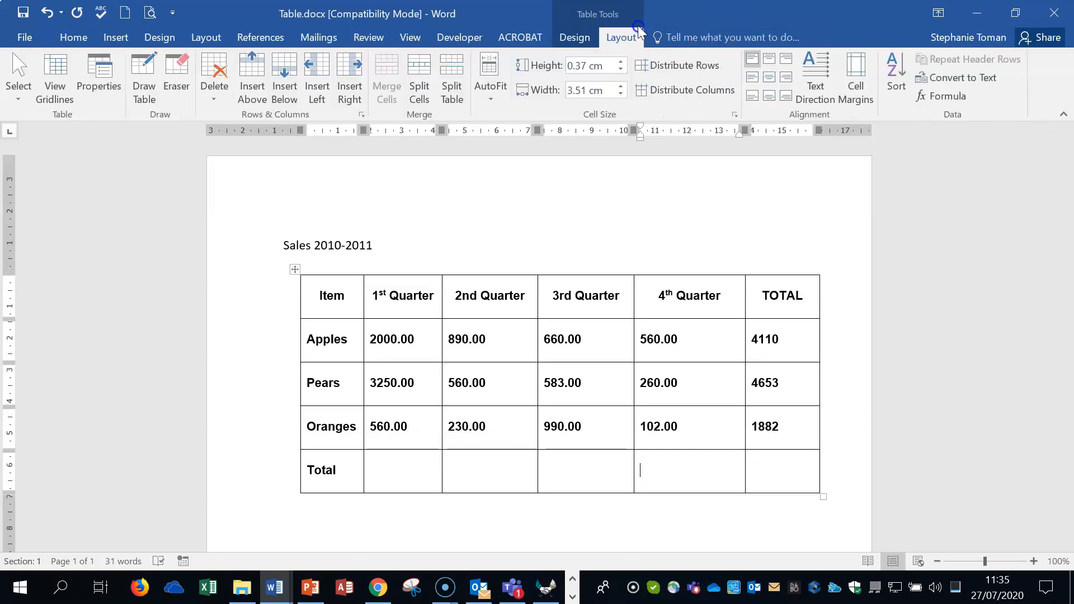
click(943, 96)
drag(886, 360, 922, 161)
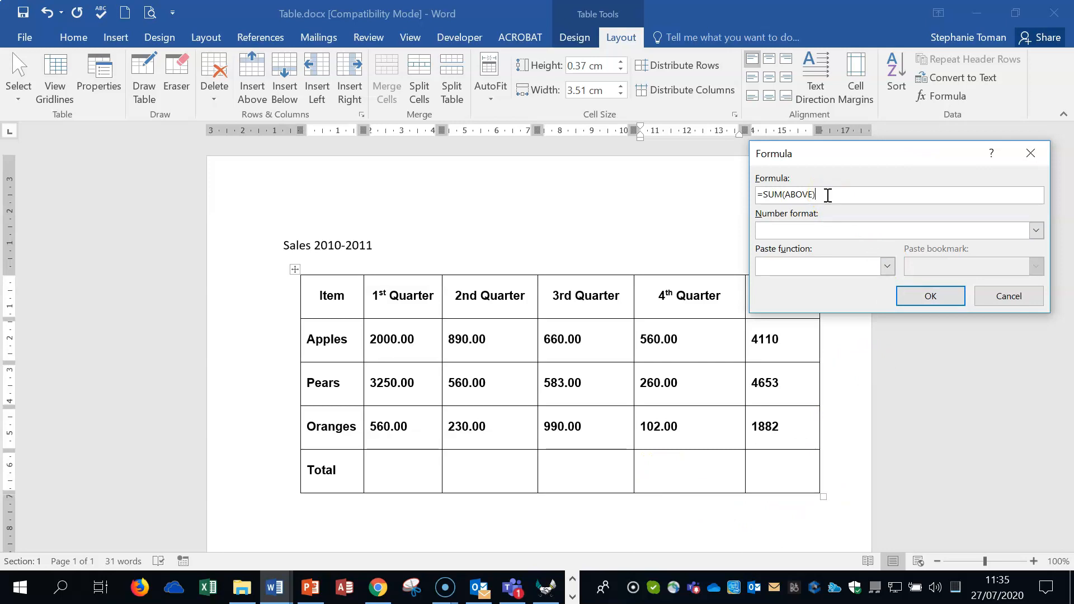
click(1036, 230)
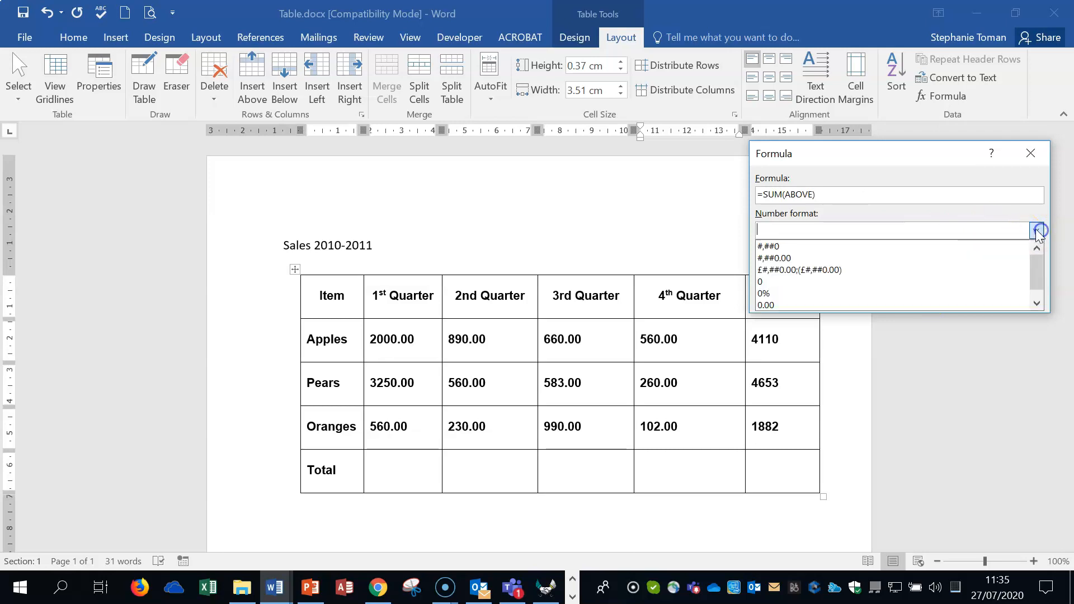
click(786, 258)
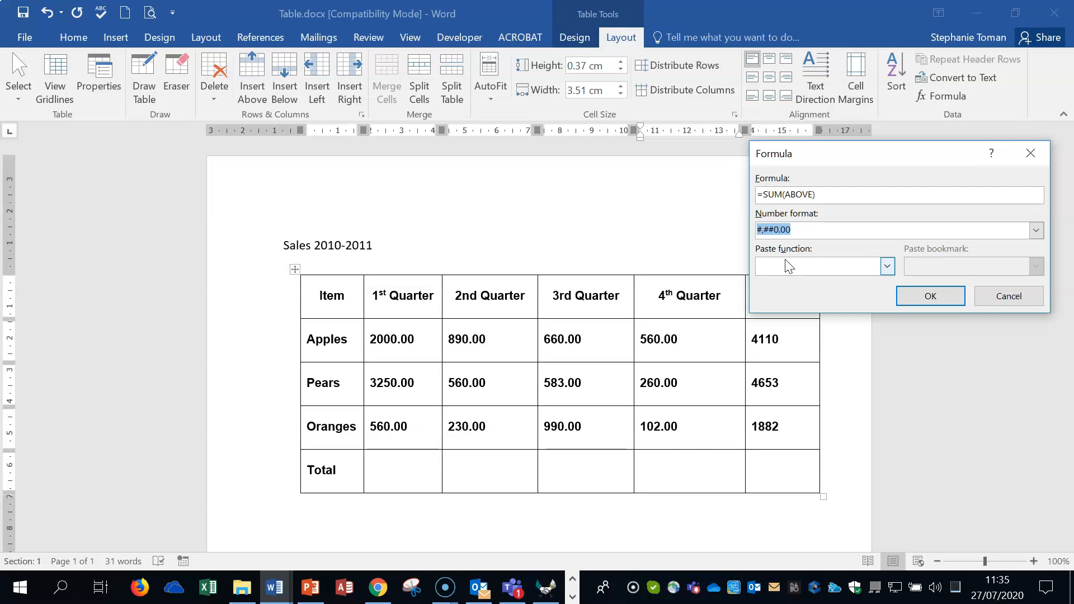
click(925, 296)
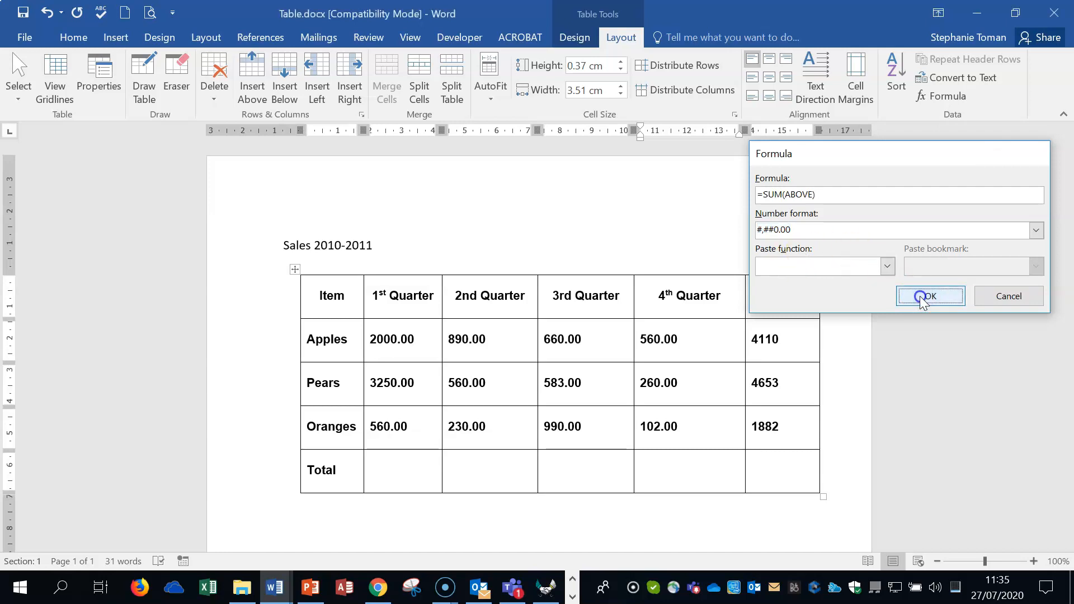
click(671, 471)
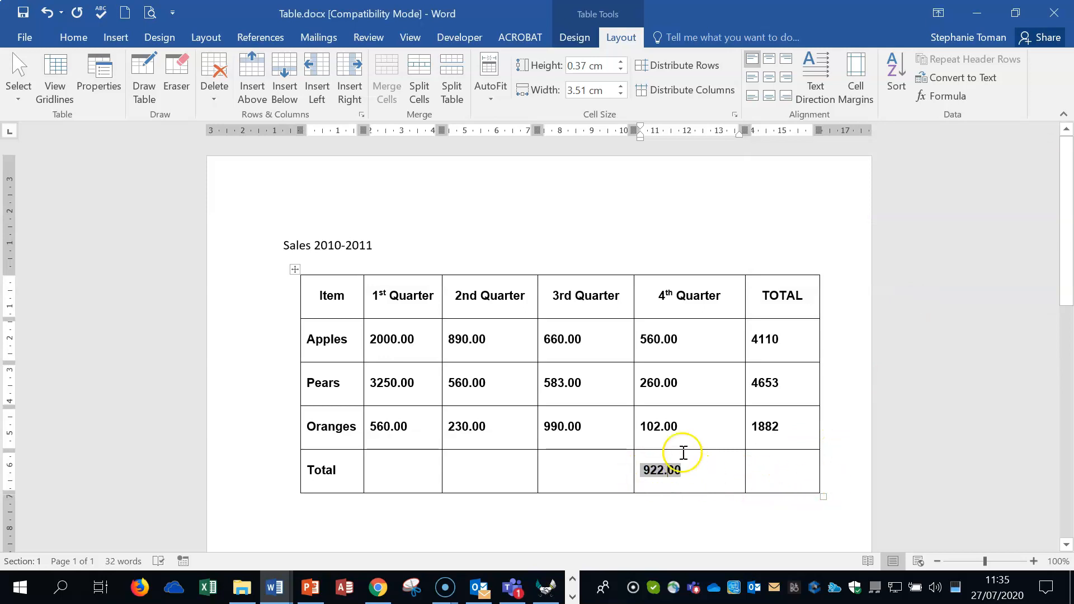
click(667, 472)
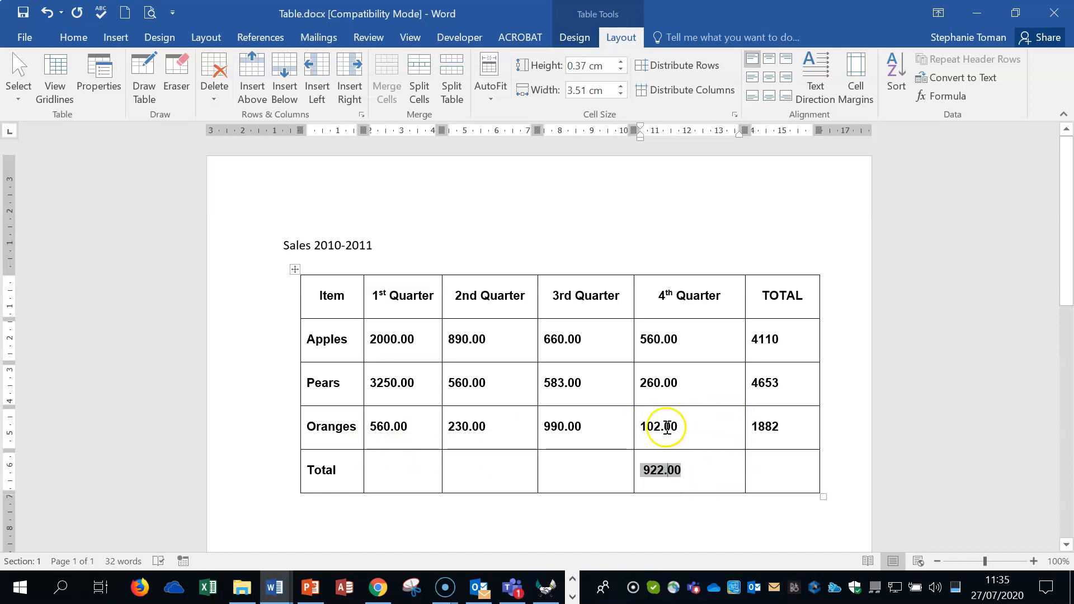
Step: Change the Oranges value for the 4th Quarter to 120.00 and update the calculation field in the Total row
drag(643, 426, 660, 426)
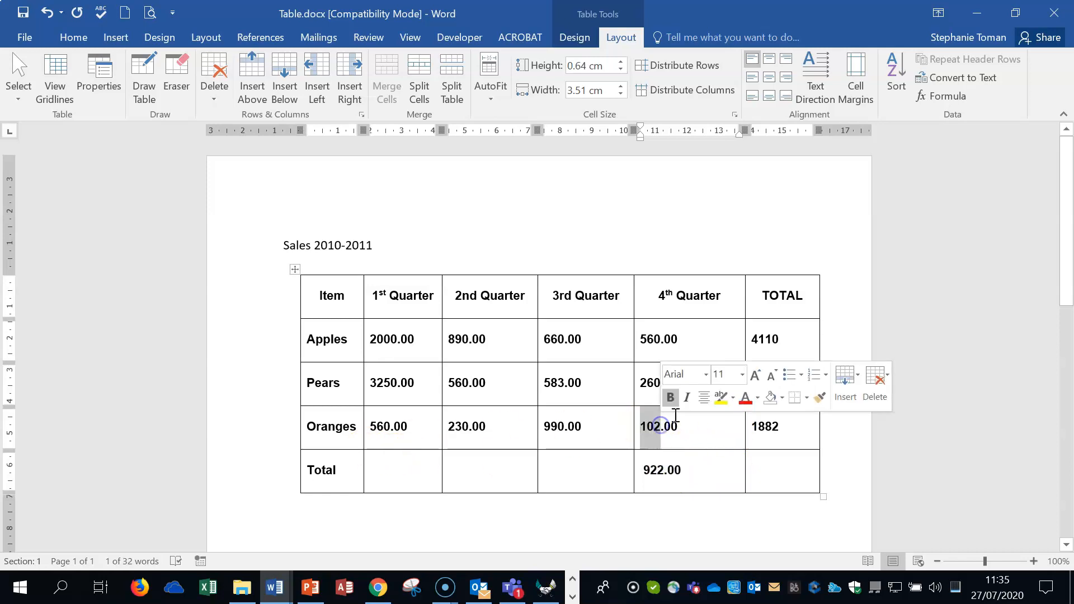
text(2.0)
click(700, 432)
click(666, 472)
right_click(667, 472)
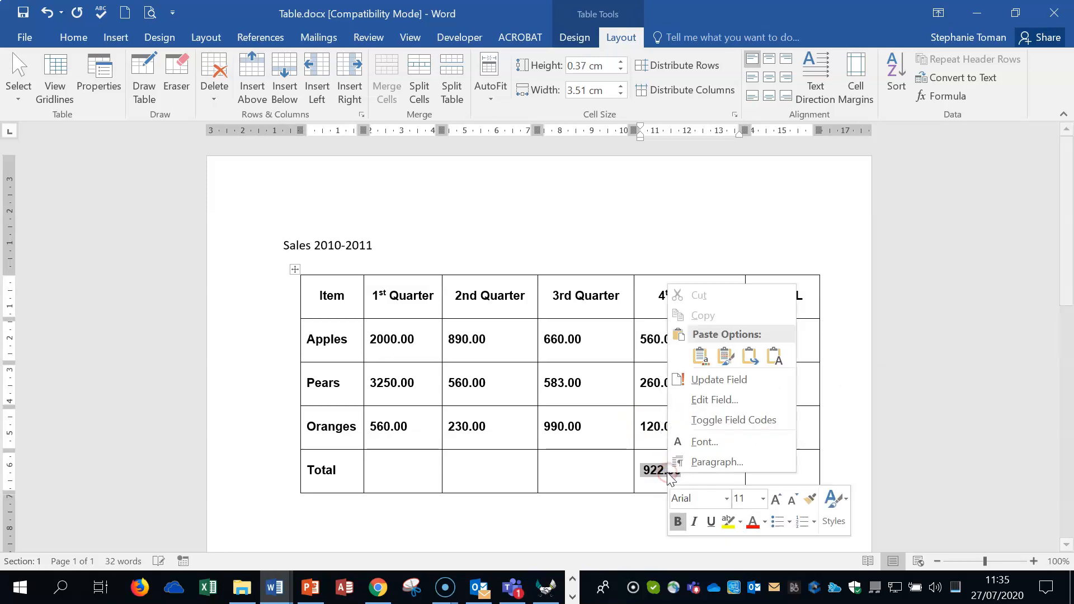
click(727, 380)
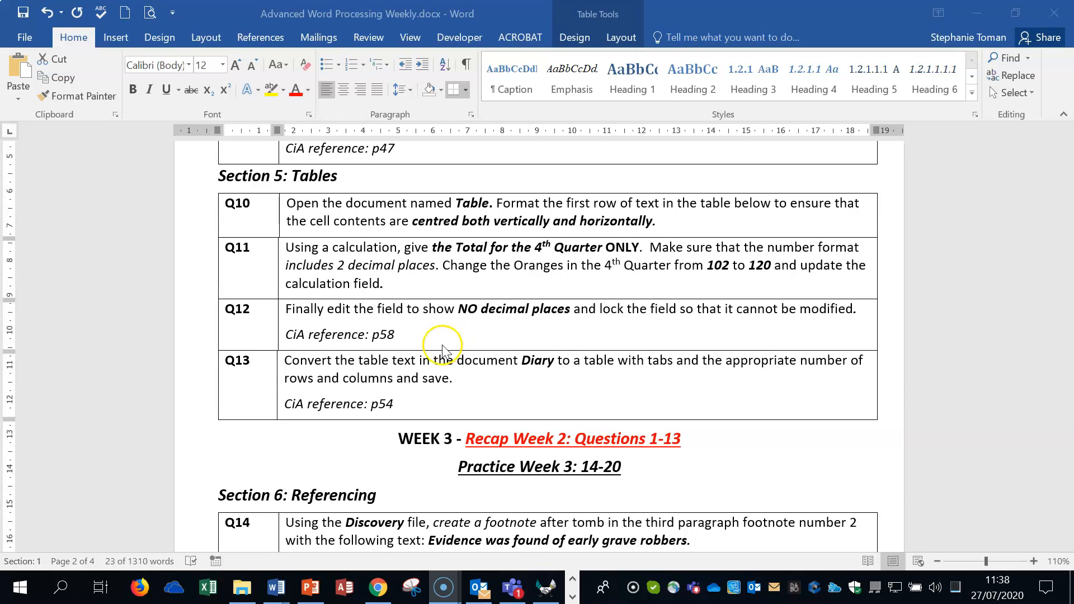
Step: Return to Table.docx and edit the 4th Quarter total's formula field to use the number format #,##0
click(979, 13)
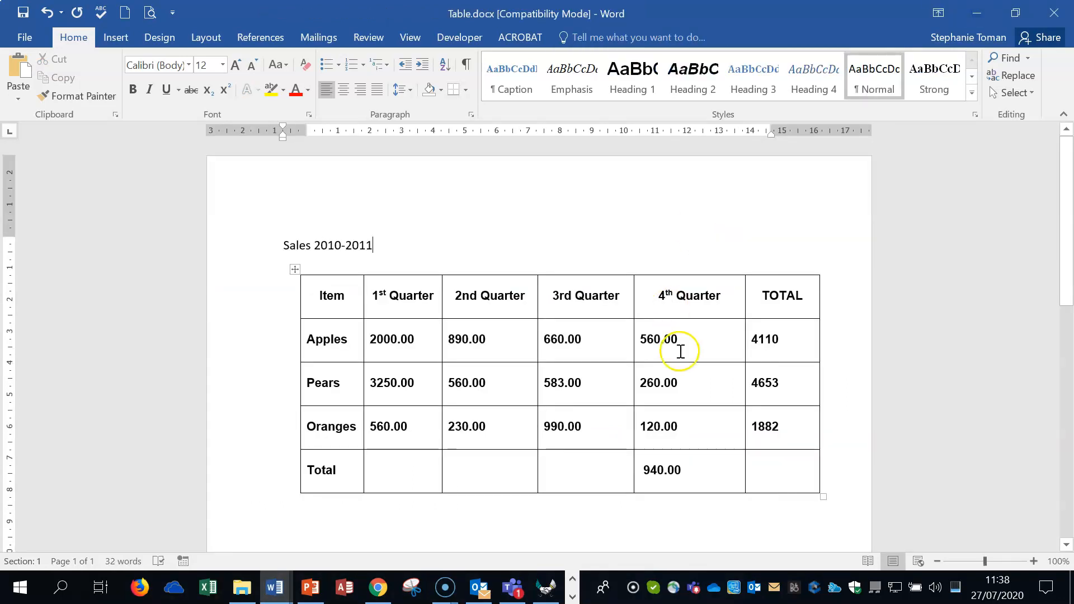
drag(643, 468, 696, 472)
right_click(664, 470)
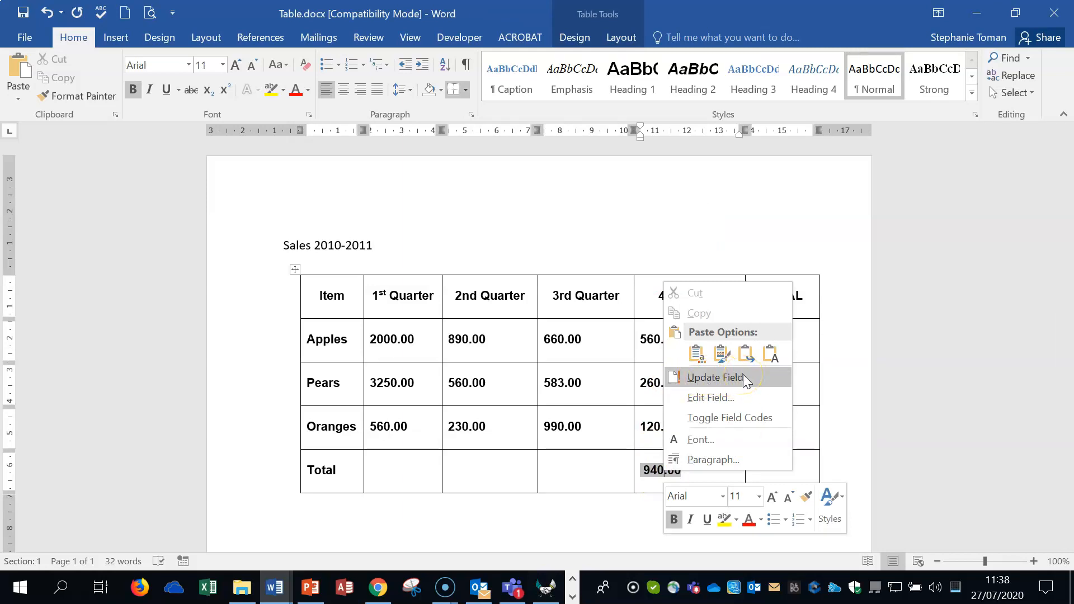
click(649, 475)
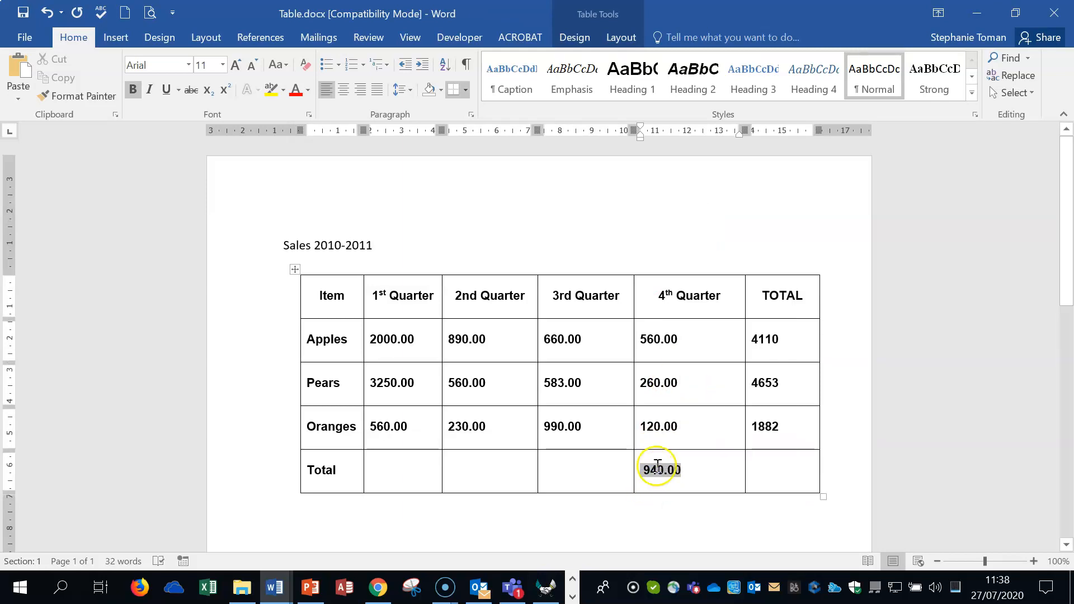
right_click(662, 473)
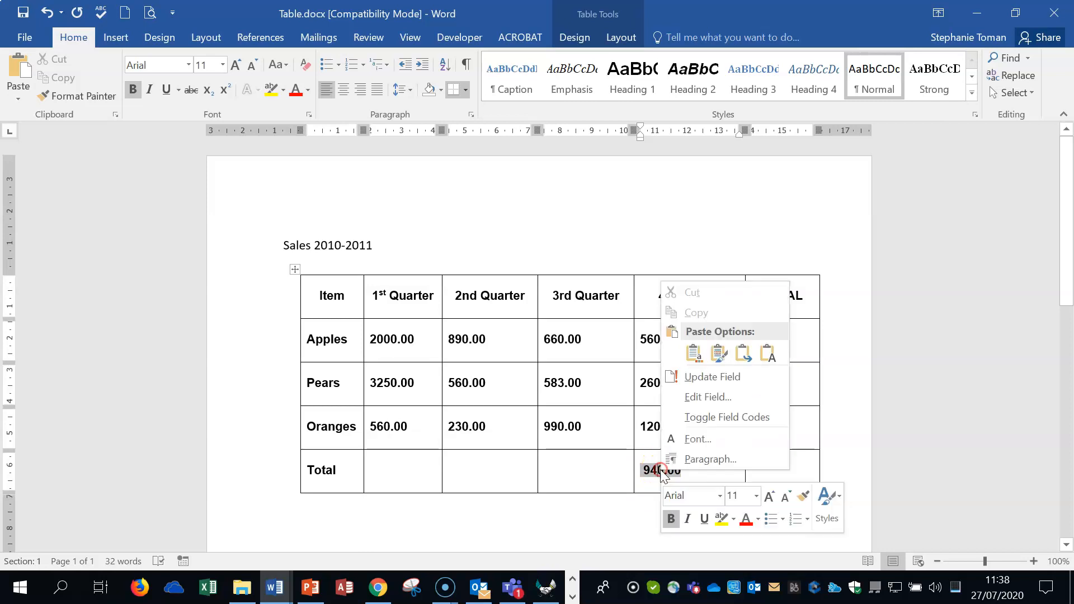
click(716, 397)
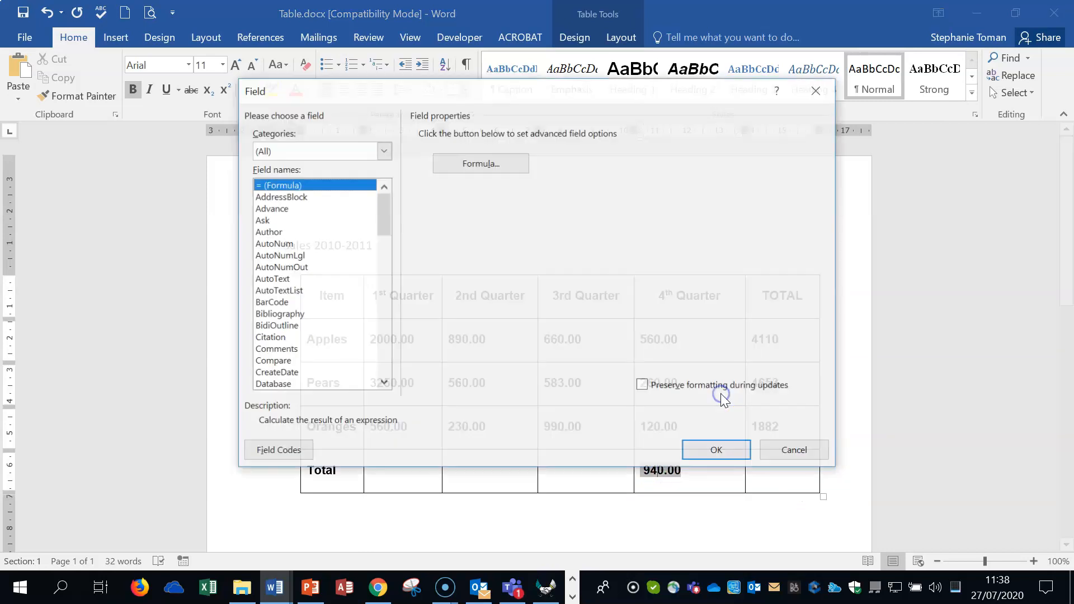
click(489, 167)
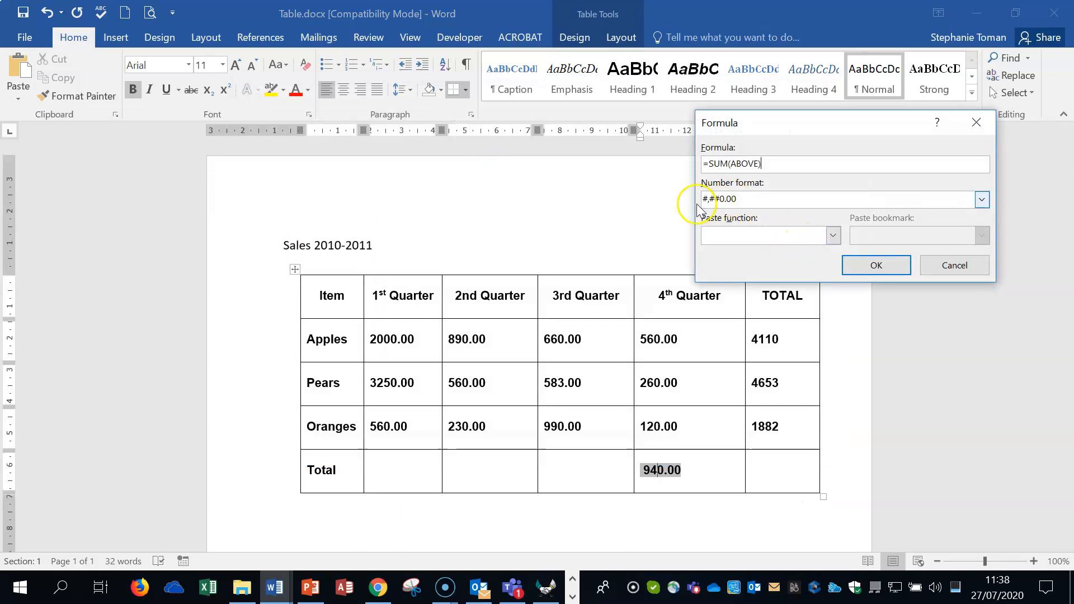
click(981, 200)
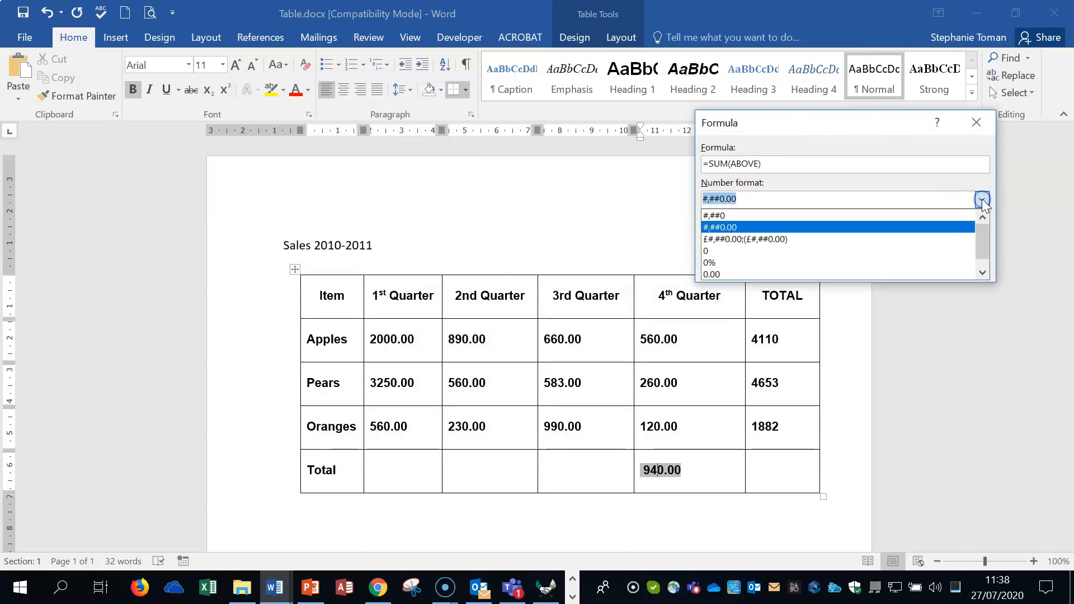
click(720, 215)
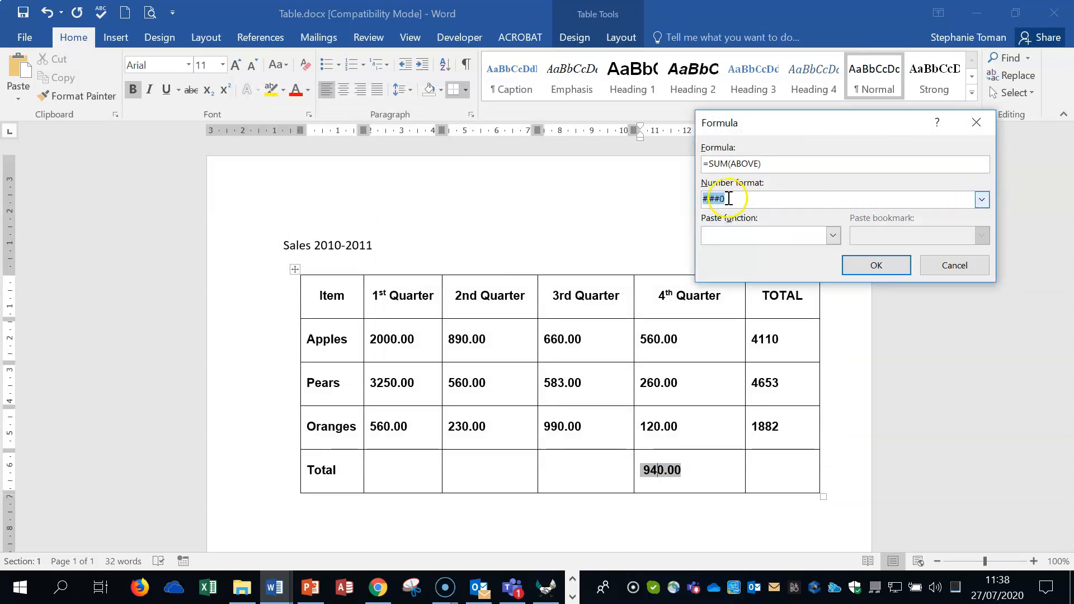
click(728, 198)
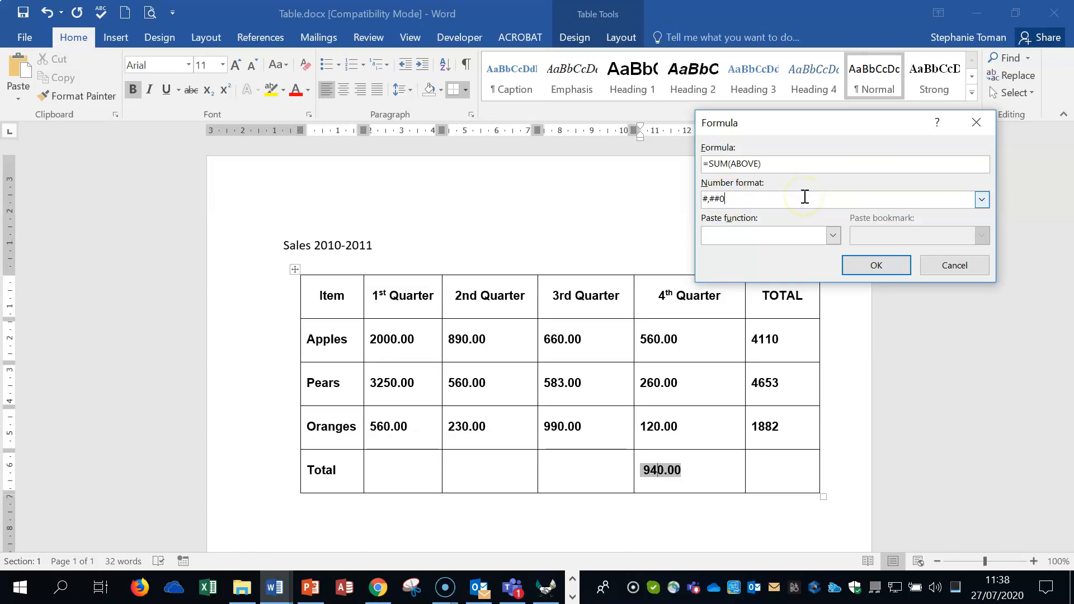
click(878, 262)
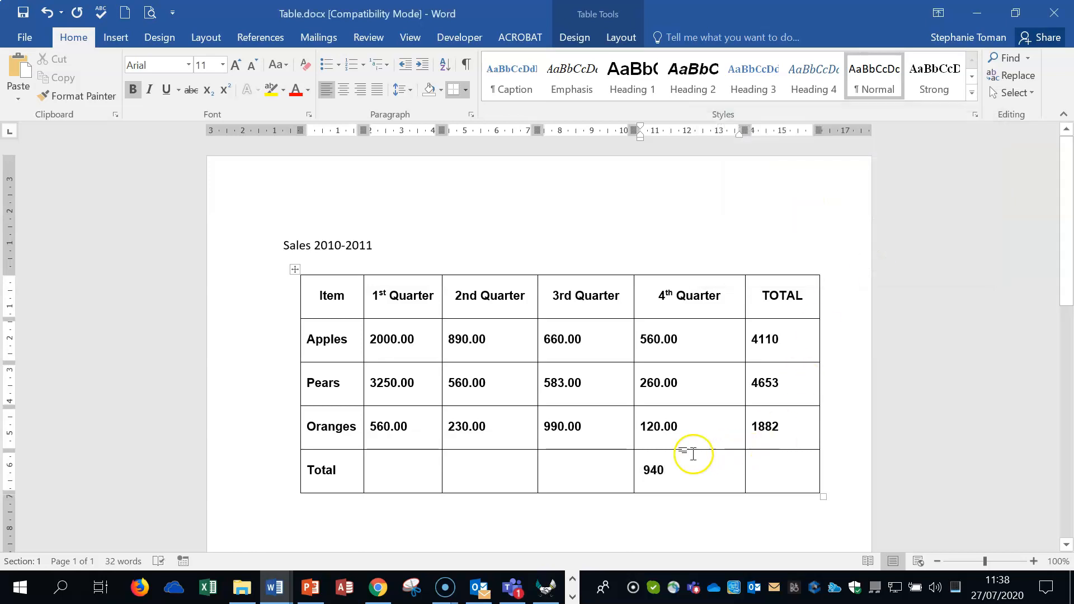
Step: Lock the 4th Quarter total field against modification and check which field commands are available for it
click(652, 467)
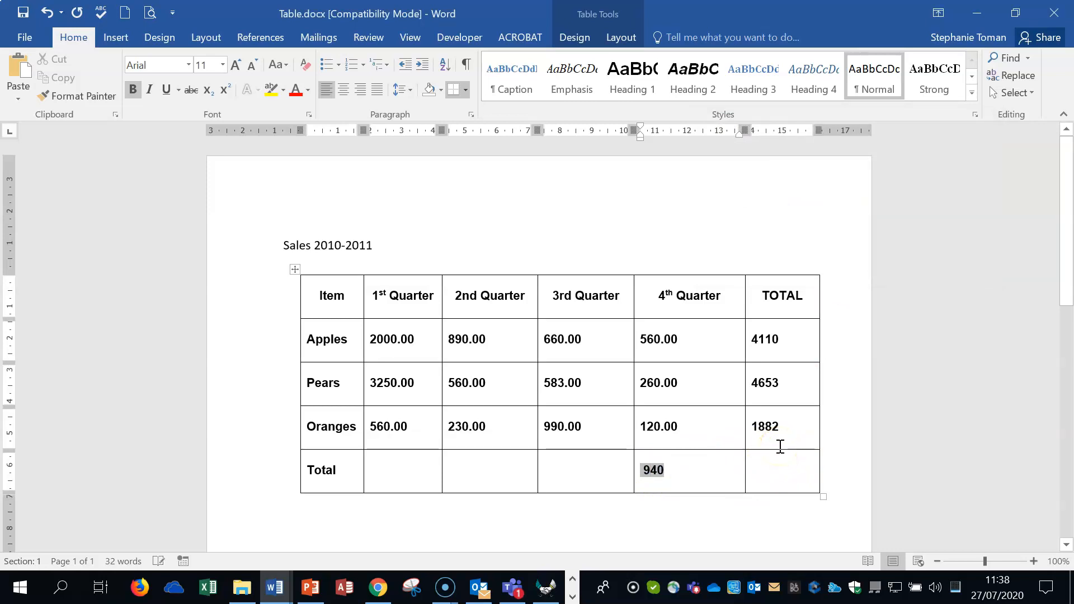
right_click(650, 468)
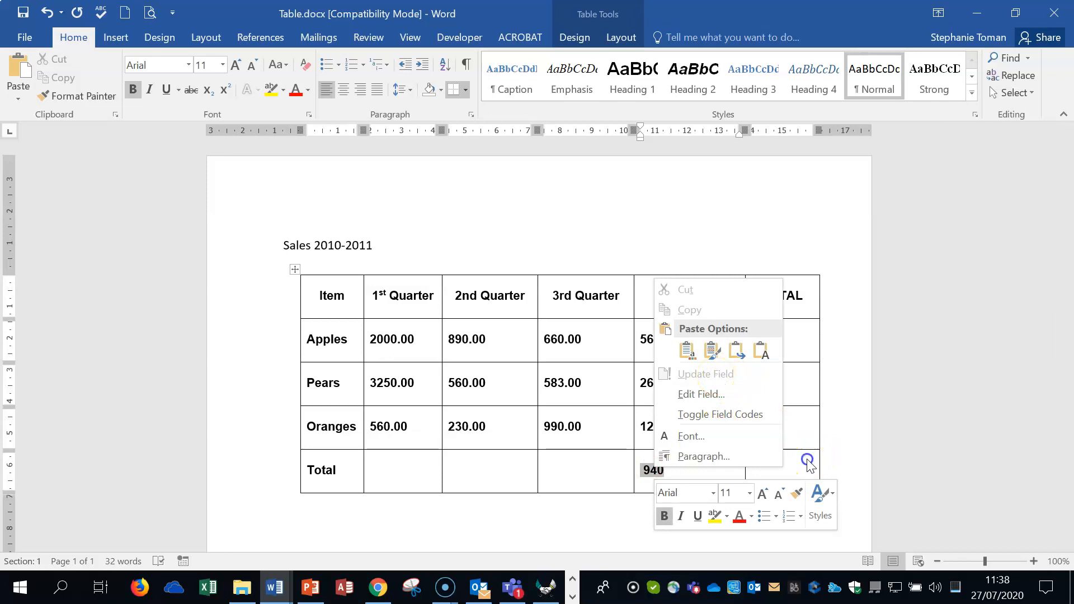
click(772, 436)
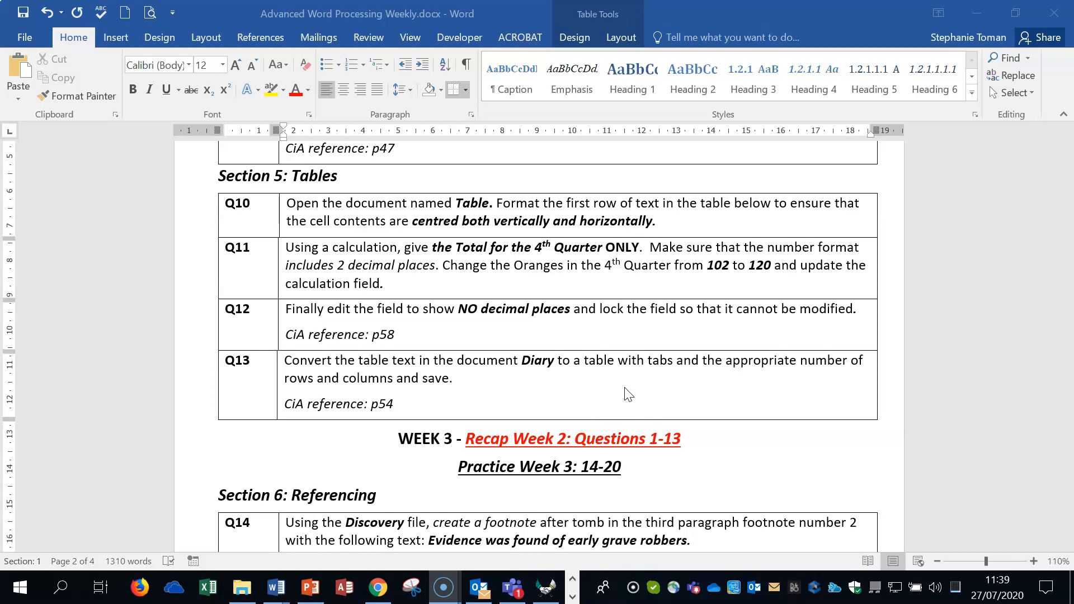
Step: Close Table.docx without saving and open Diary.docx from the Weekly Revision Workfiles folder
click(976, 14)
click(1054, 13)
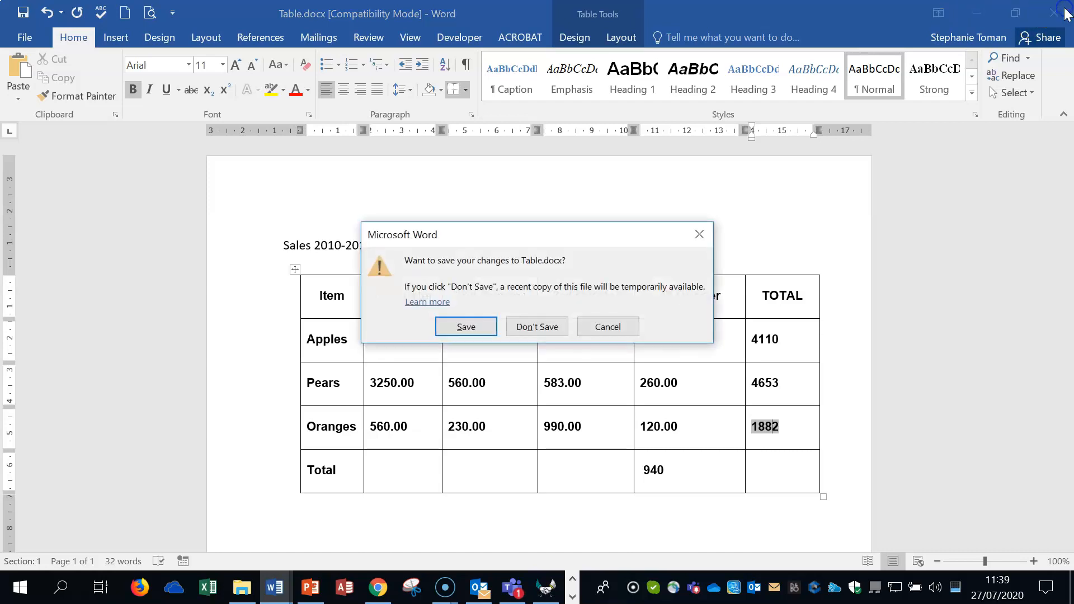
click(537, 327)
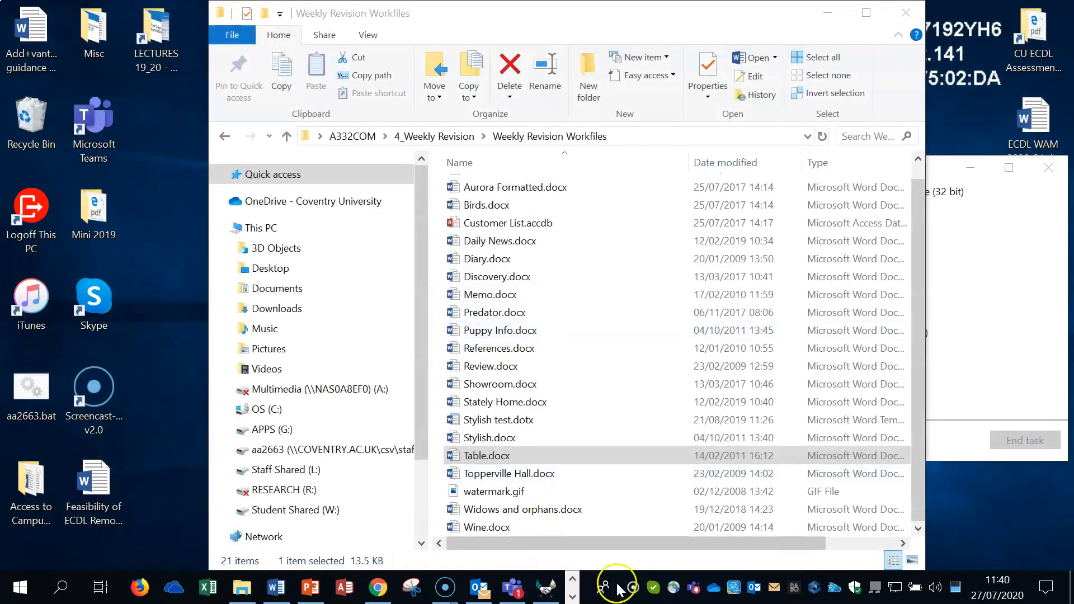
double_click(494, 261)
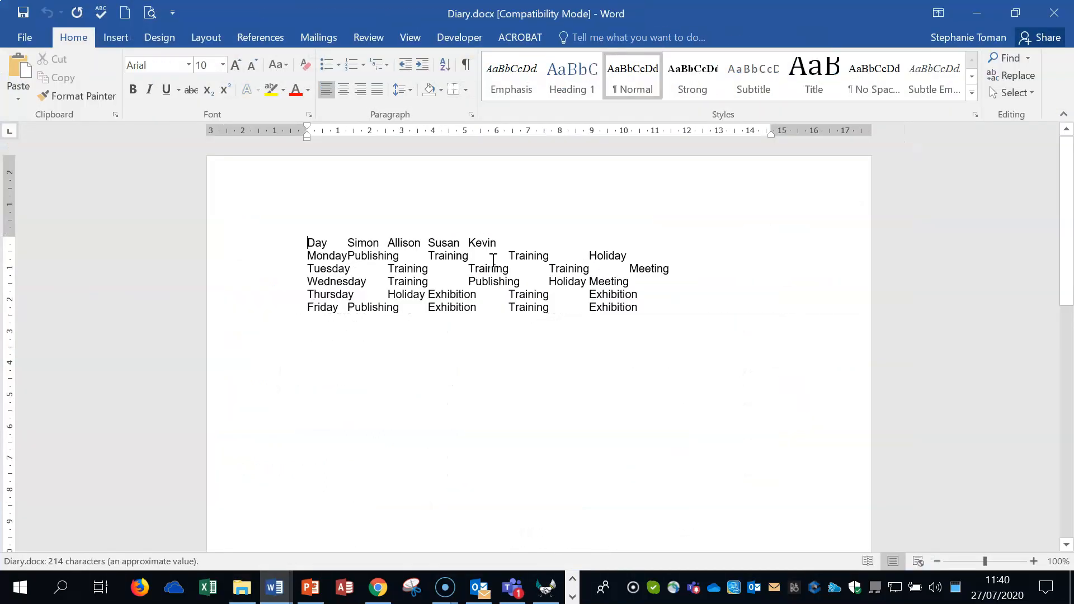
Step: Select all of the tabbed diary text, from the Day heading through the Friday line
drag(306, 242, 635, 307)
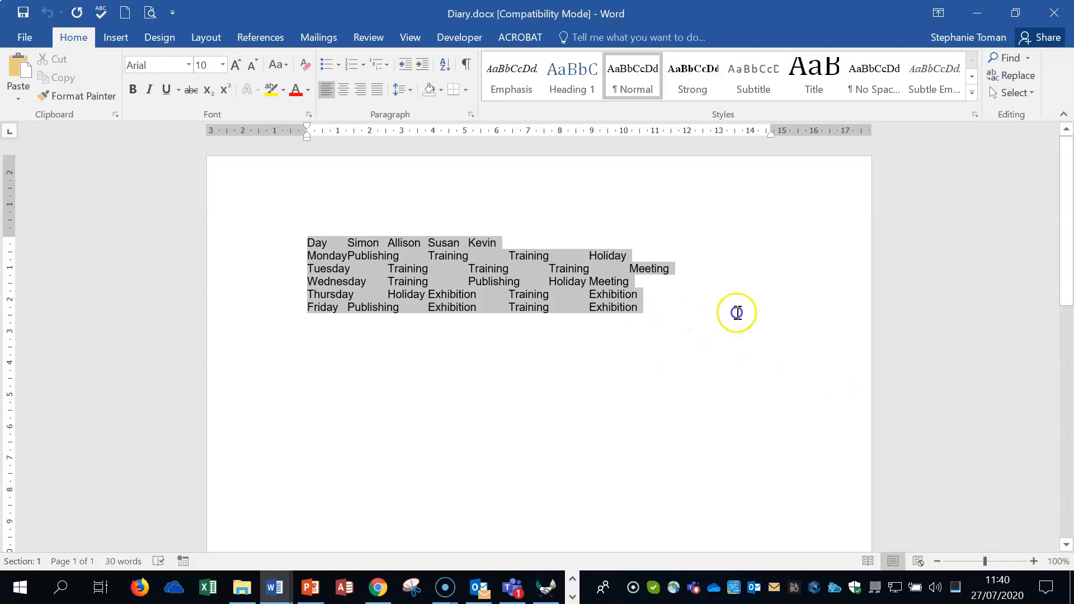
key(ctrl+alt+shift+s)
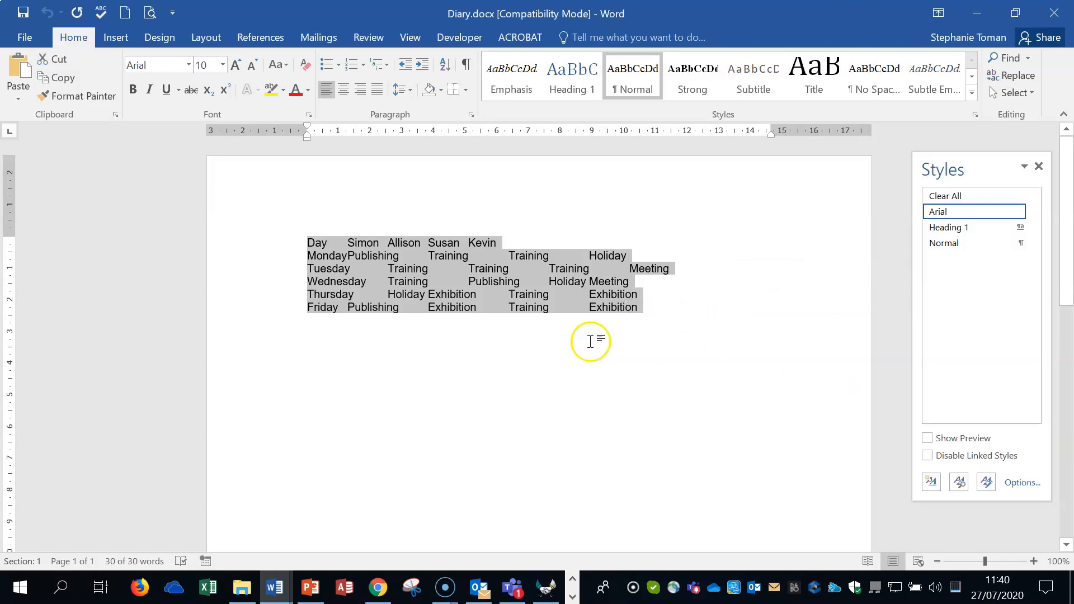
click(1038, 167)
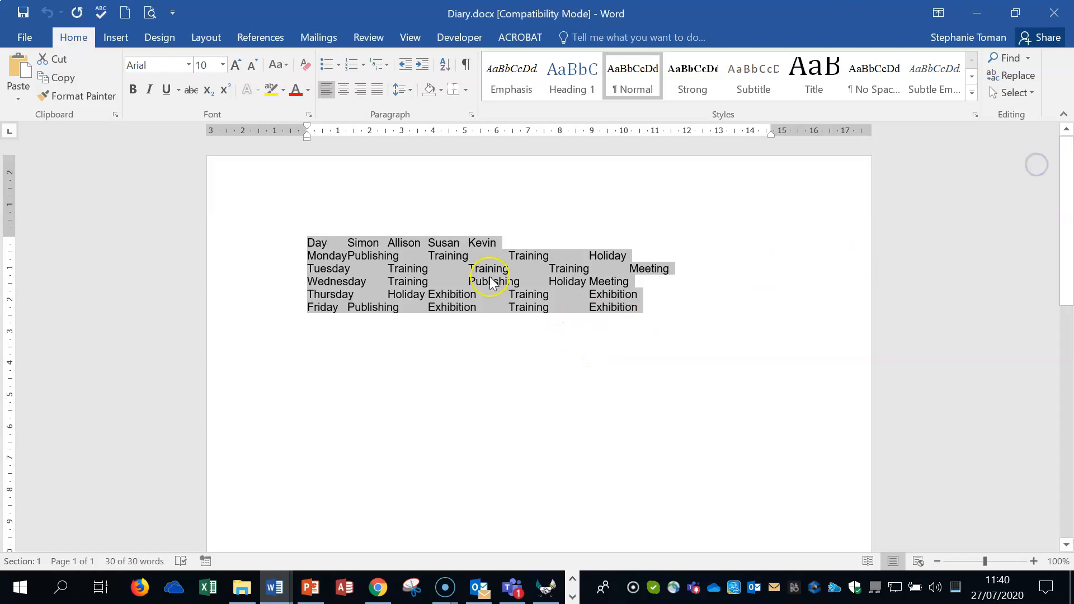
click(297, 235)
drag(309, 243, 639, 309)
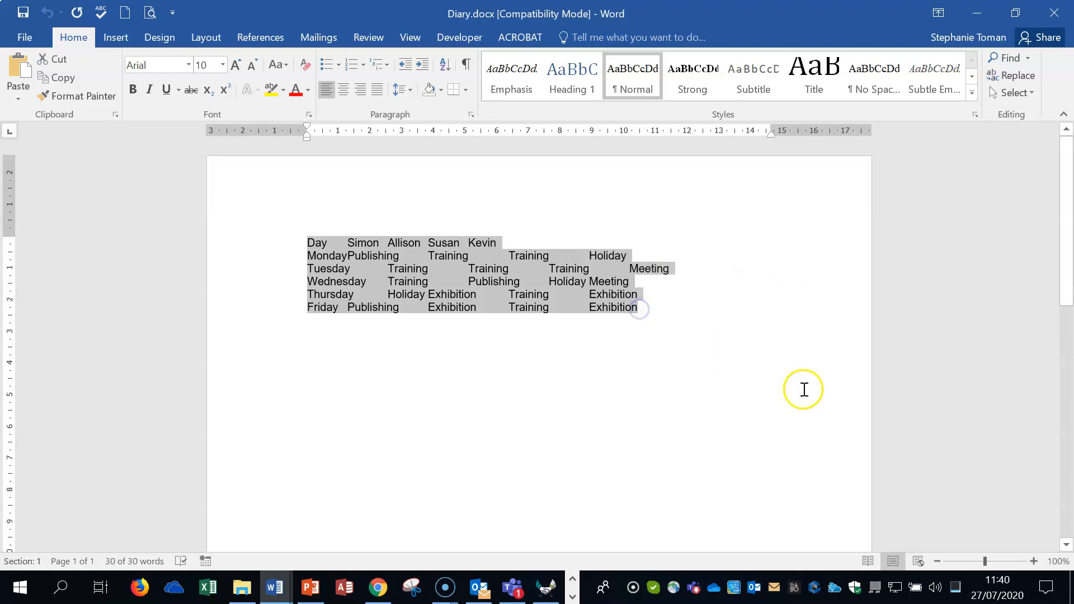
click(117, 37)
click(110, 94)
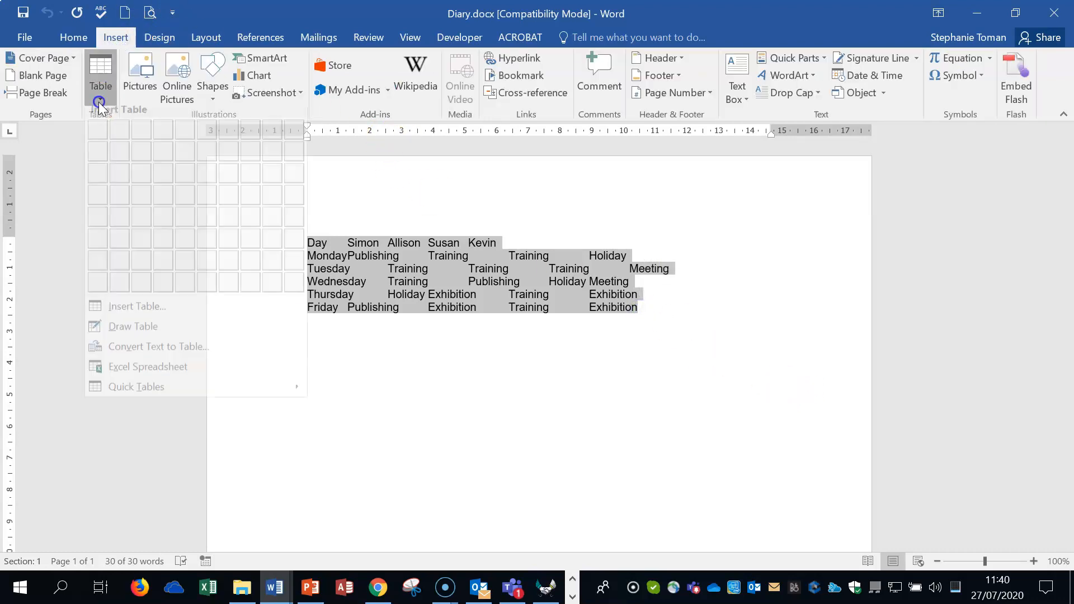
click(224, 356)
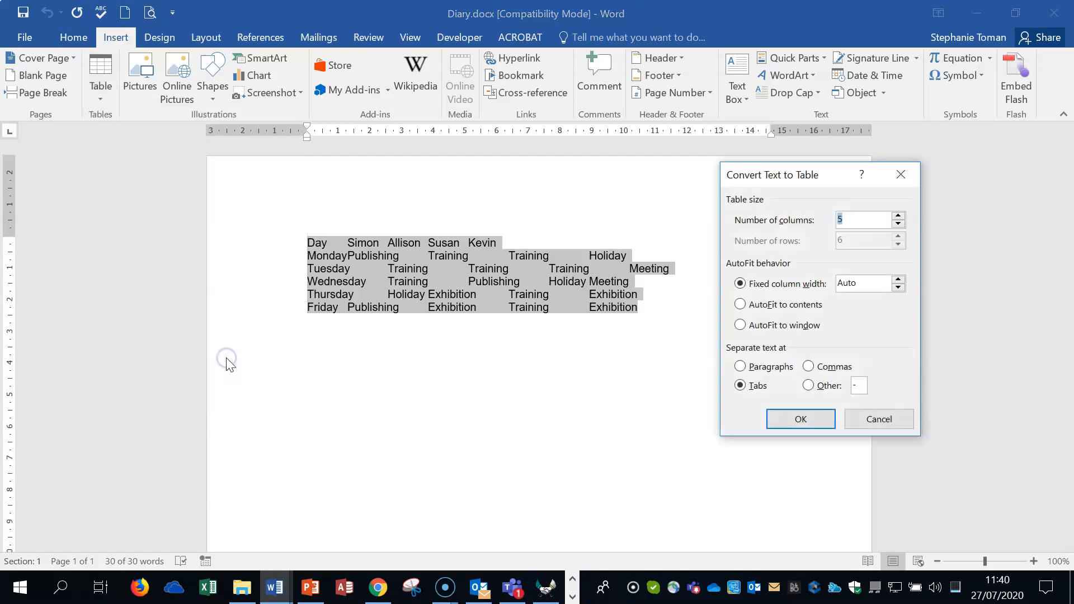
click(896, 175)
Step: Convert the selected diary text to a table with 5 columns, automatic fixed column width and text separated at tabs
click(104, 99)
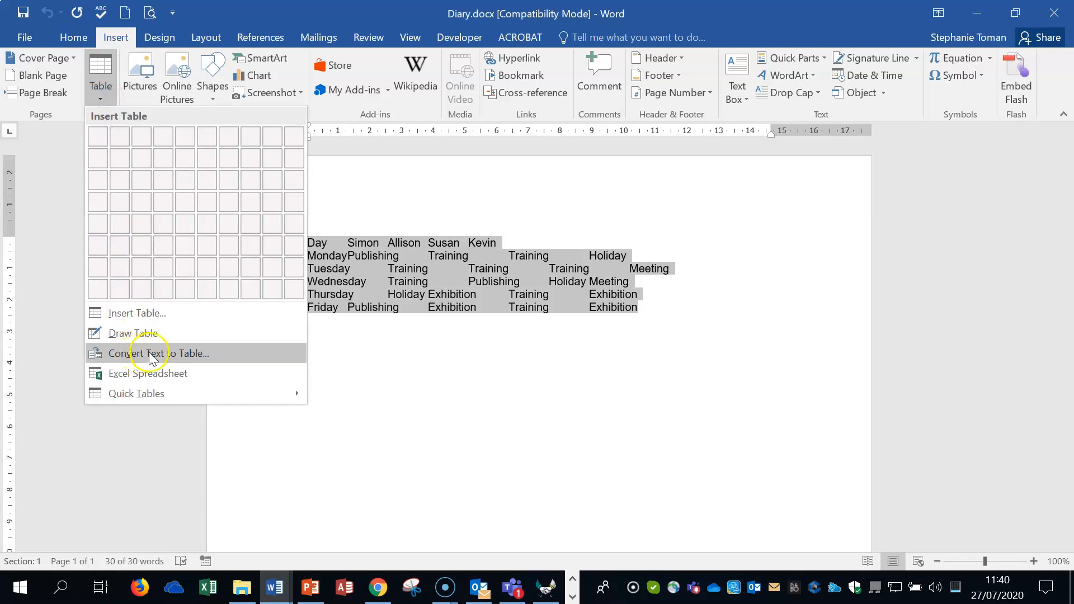
click(204, 353)
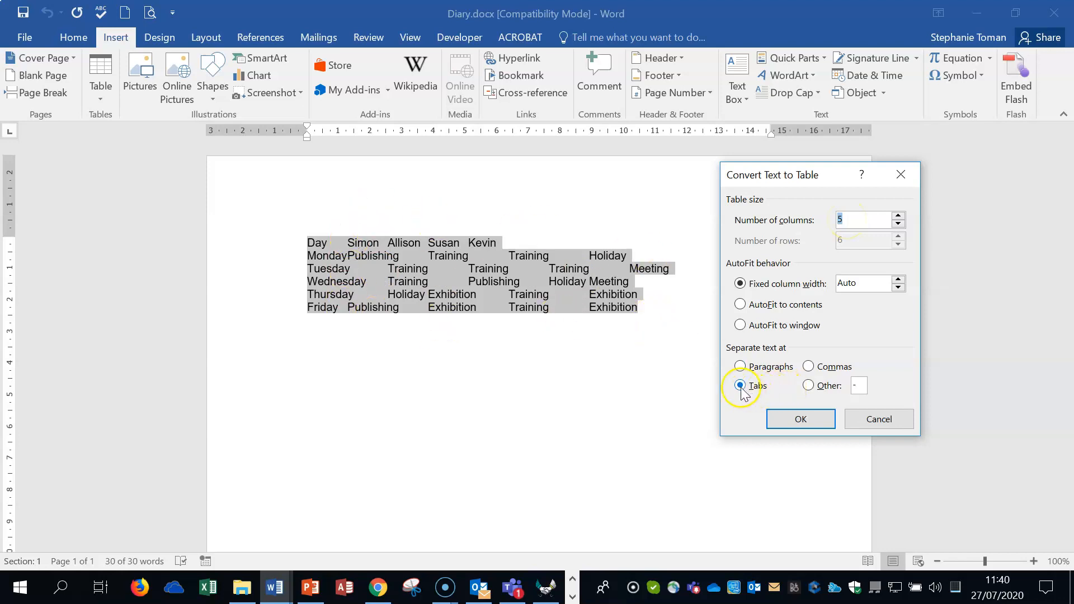
click(799, 426)
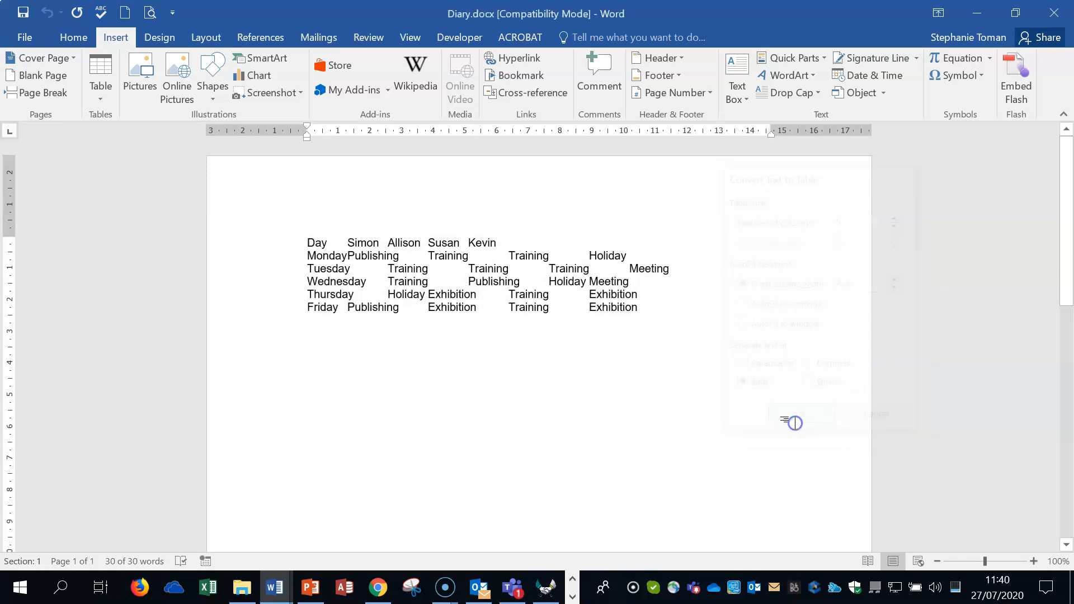
click(768, 406)
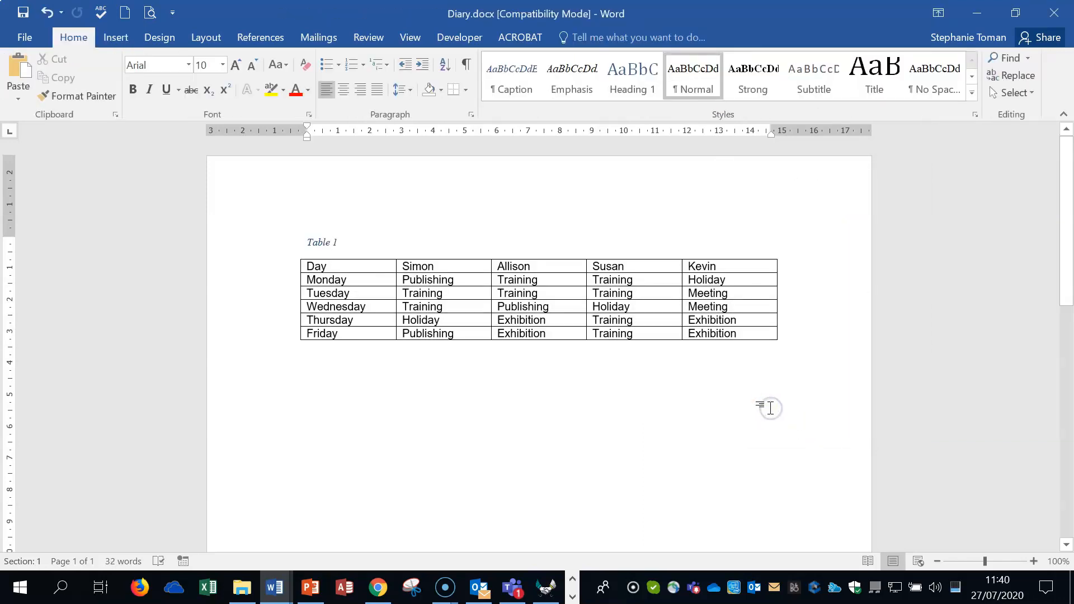
click(689, 409)
Step: Select the whole diary table and examine the option for converting a table back to text
click(294, 253)
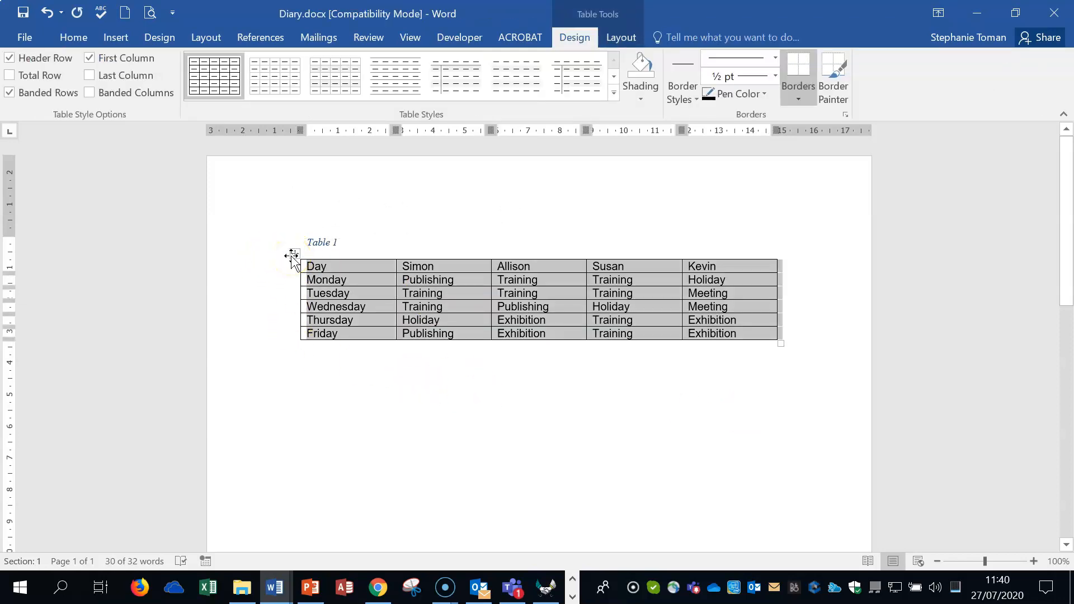
click(613, 47)
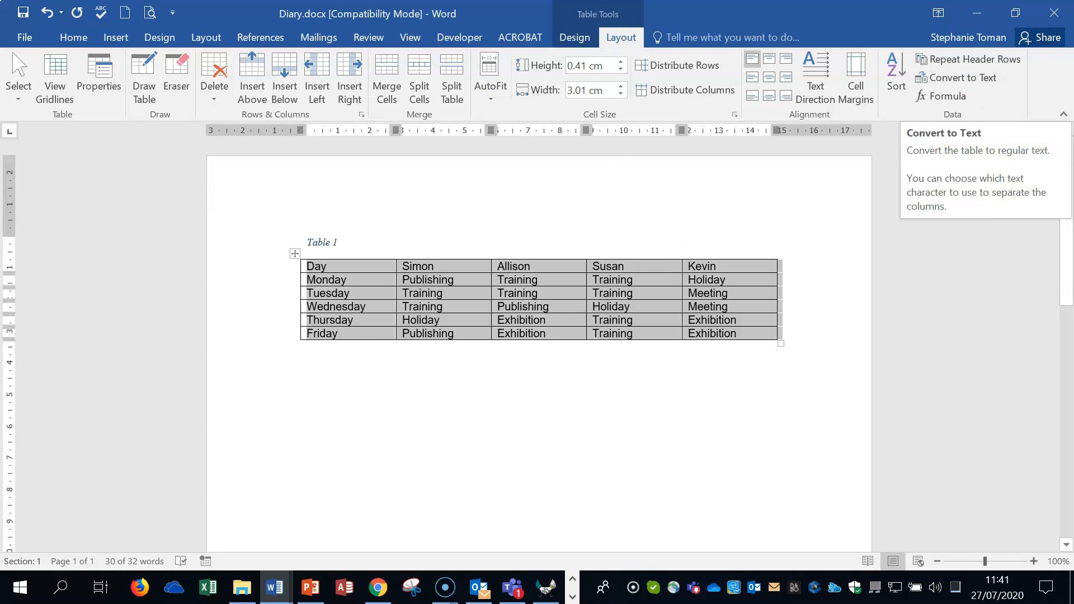
click(114, 38)
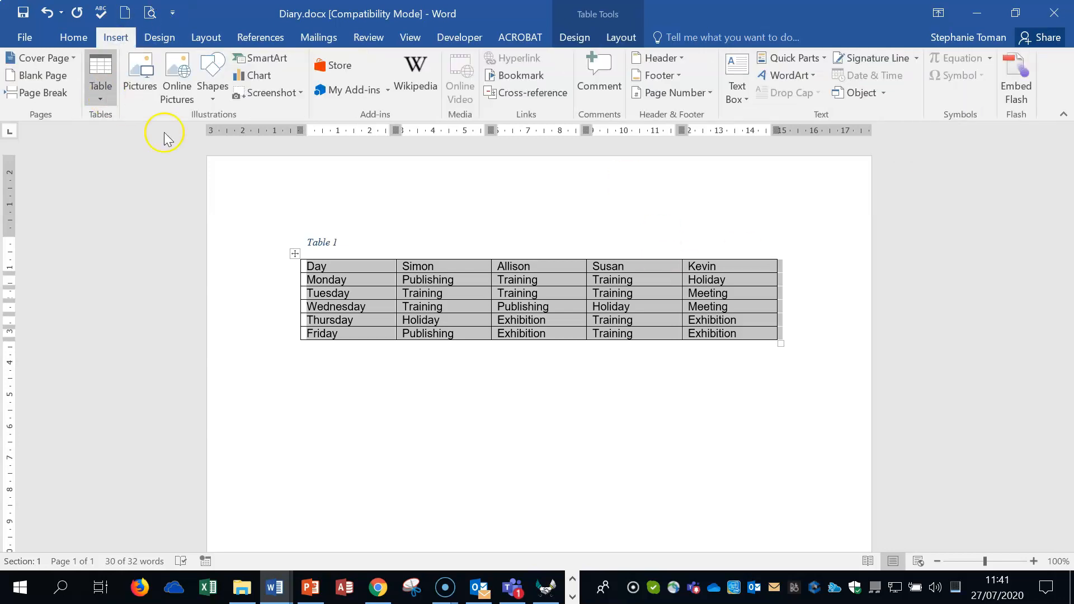
click(701, 394)
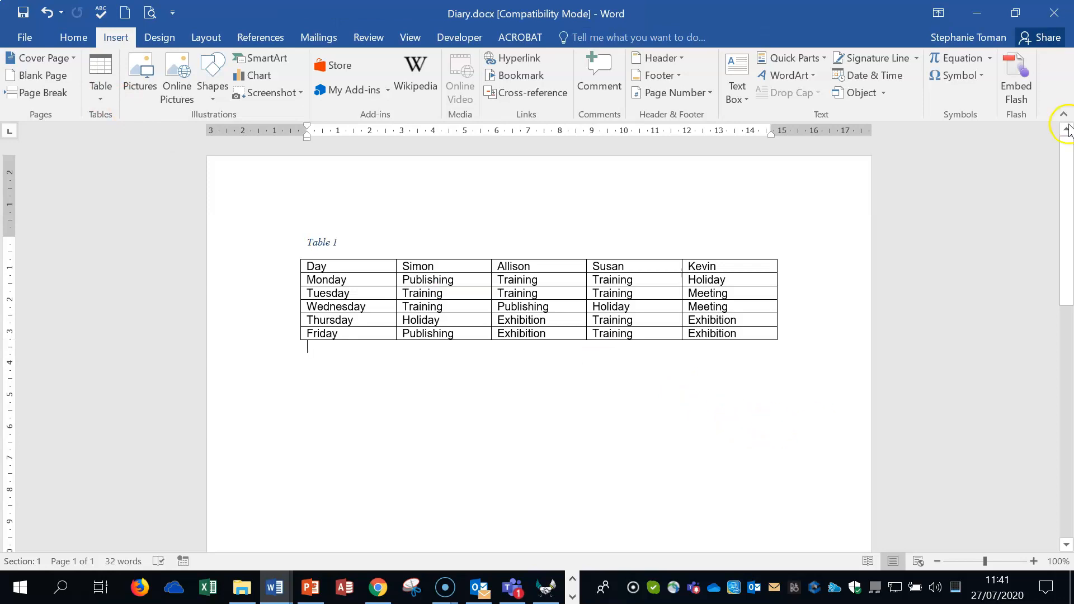
Step: Close Diary.docx without saving and move on to the Week 3 questions in Advanced Word Processing Weekly.docx
click(1057, 11)
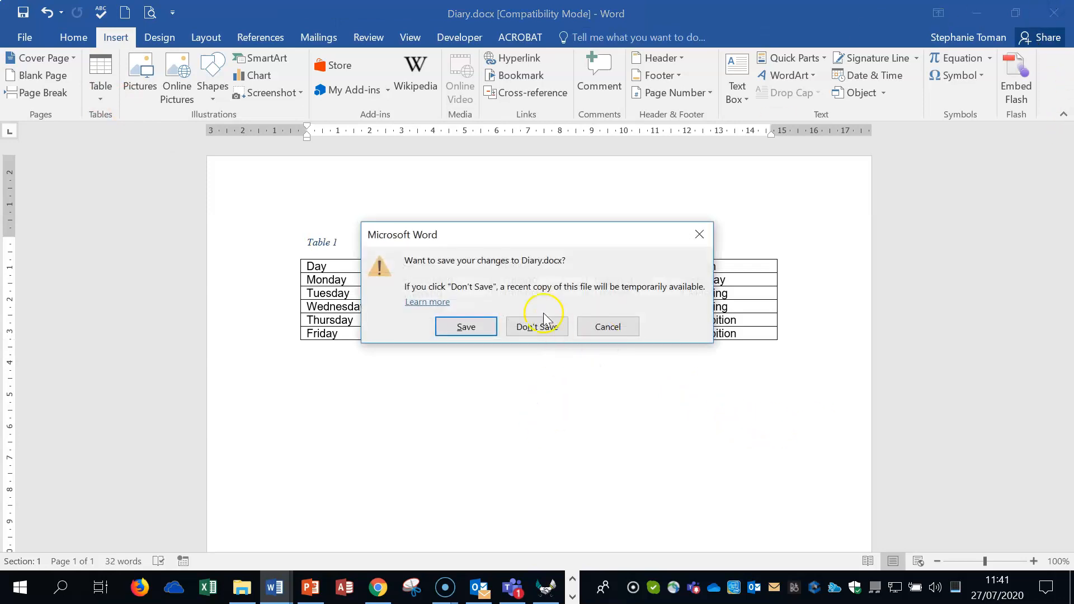
click(540, 325)
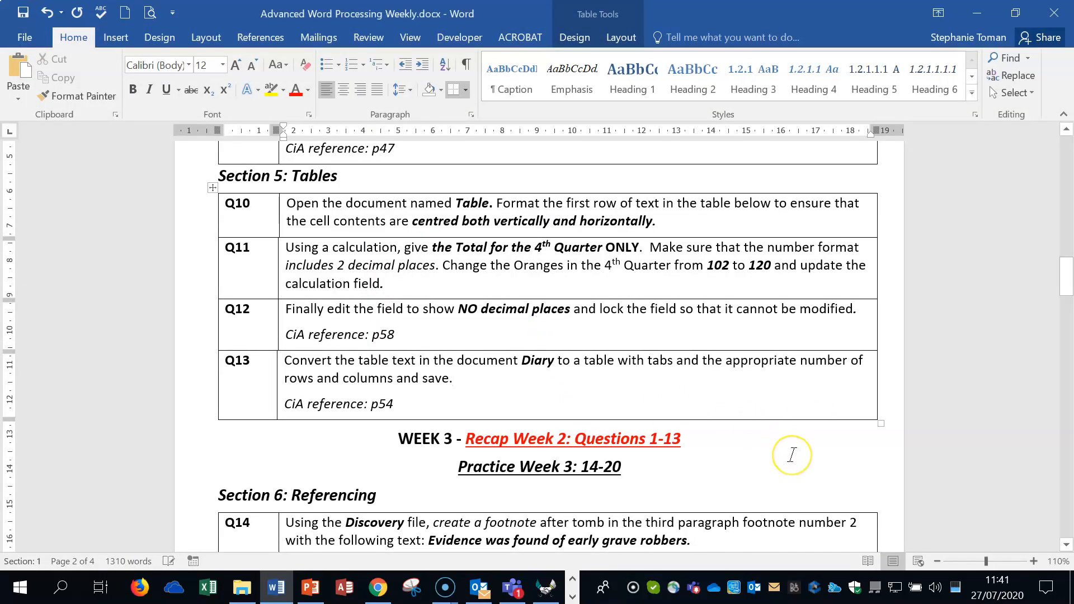
scroll(792, 455, down, 1)
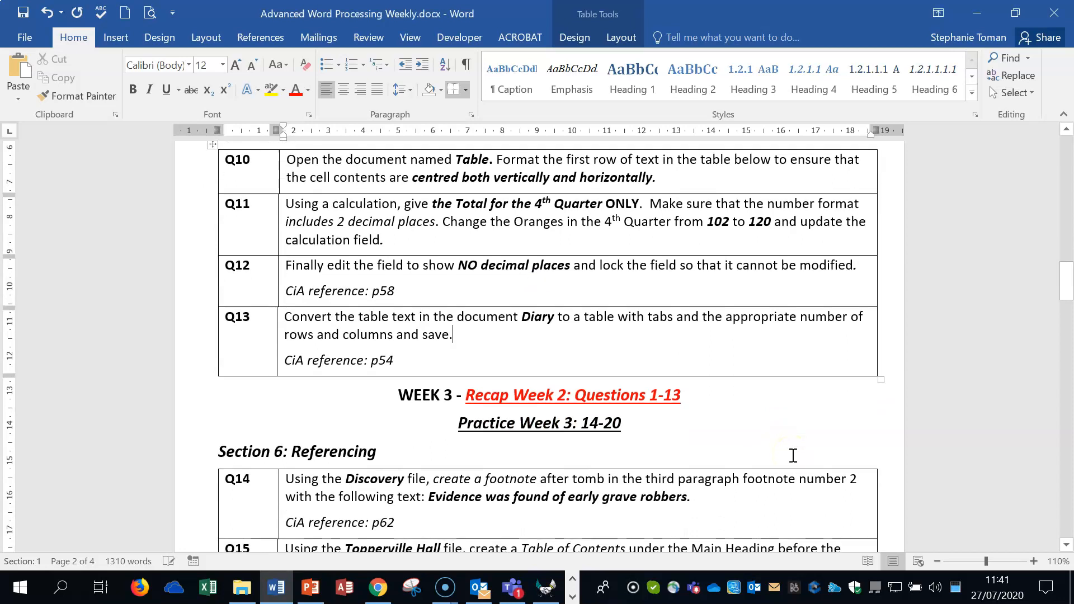